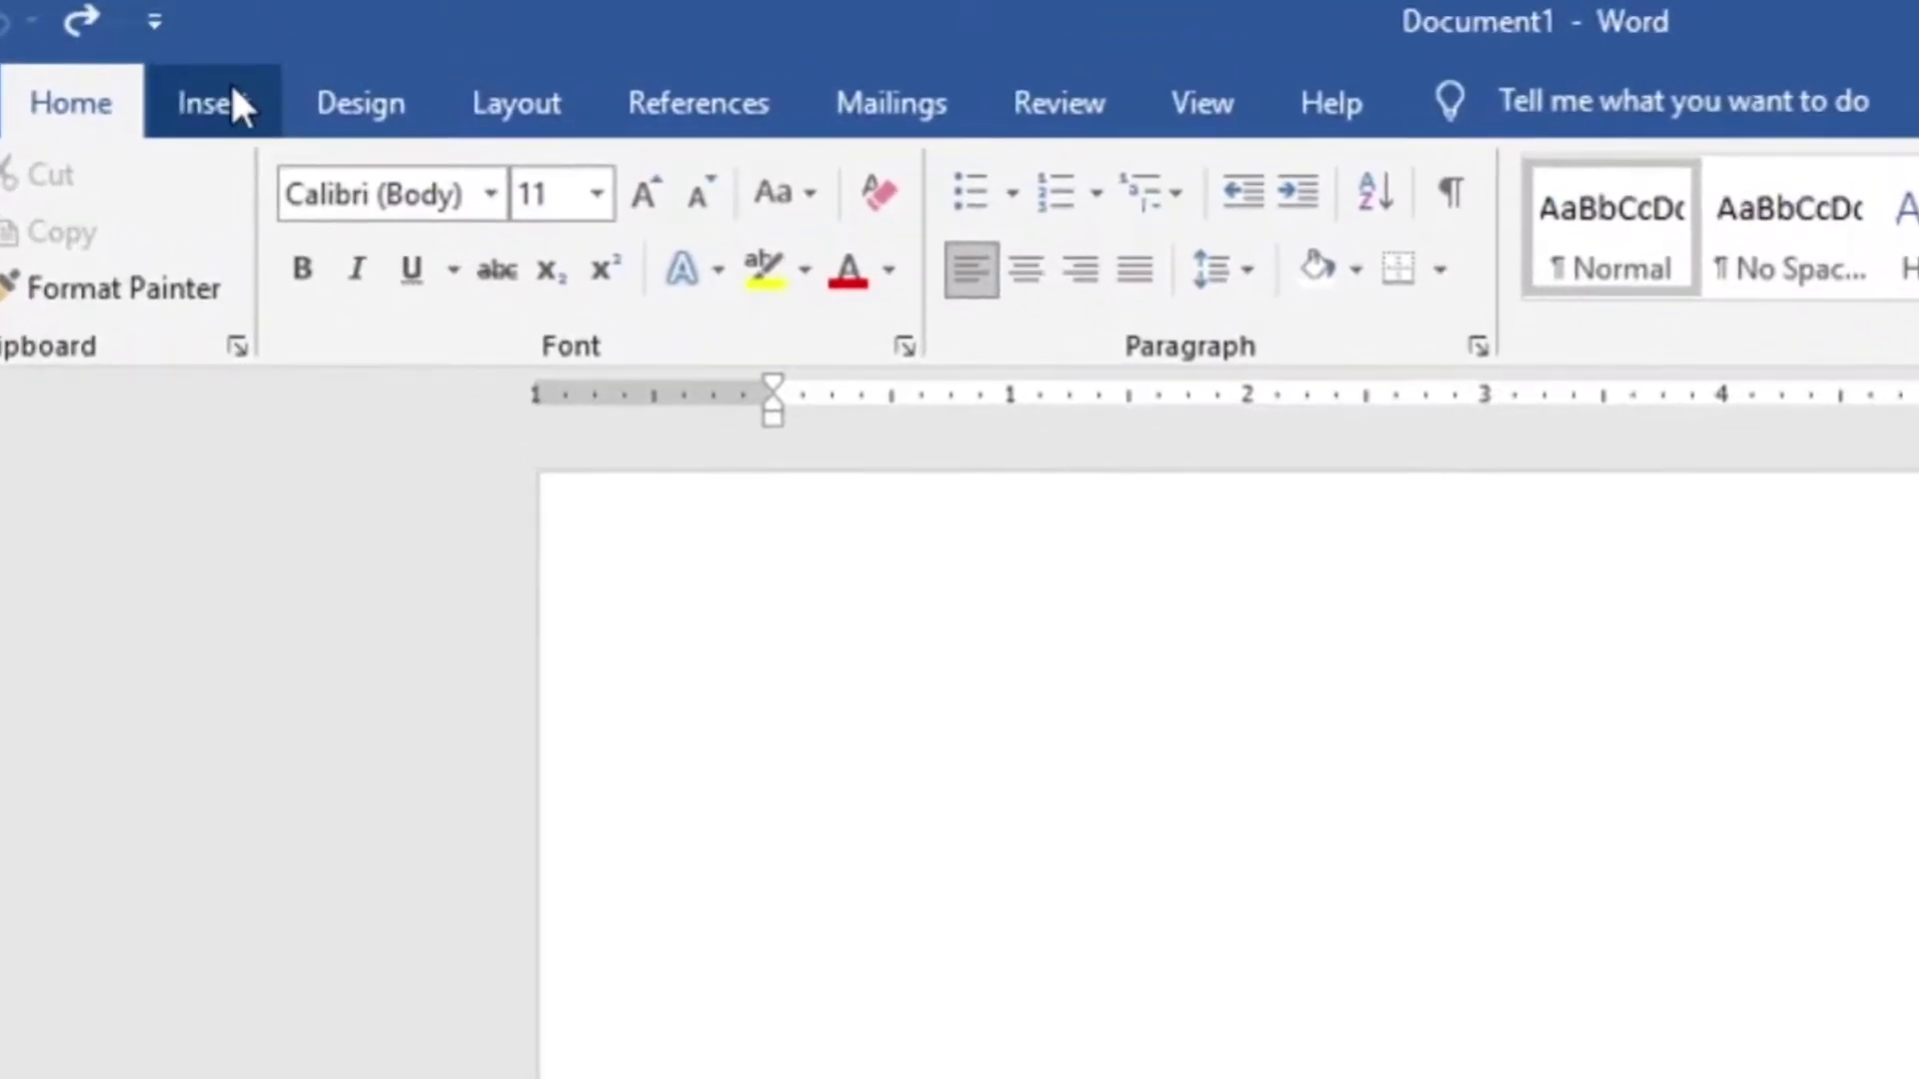
Insert a 7-column by 5-row table and apply the Table Grid style
left_click(233, 87)
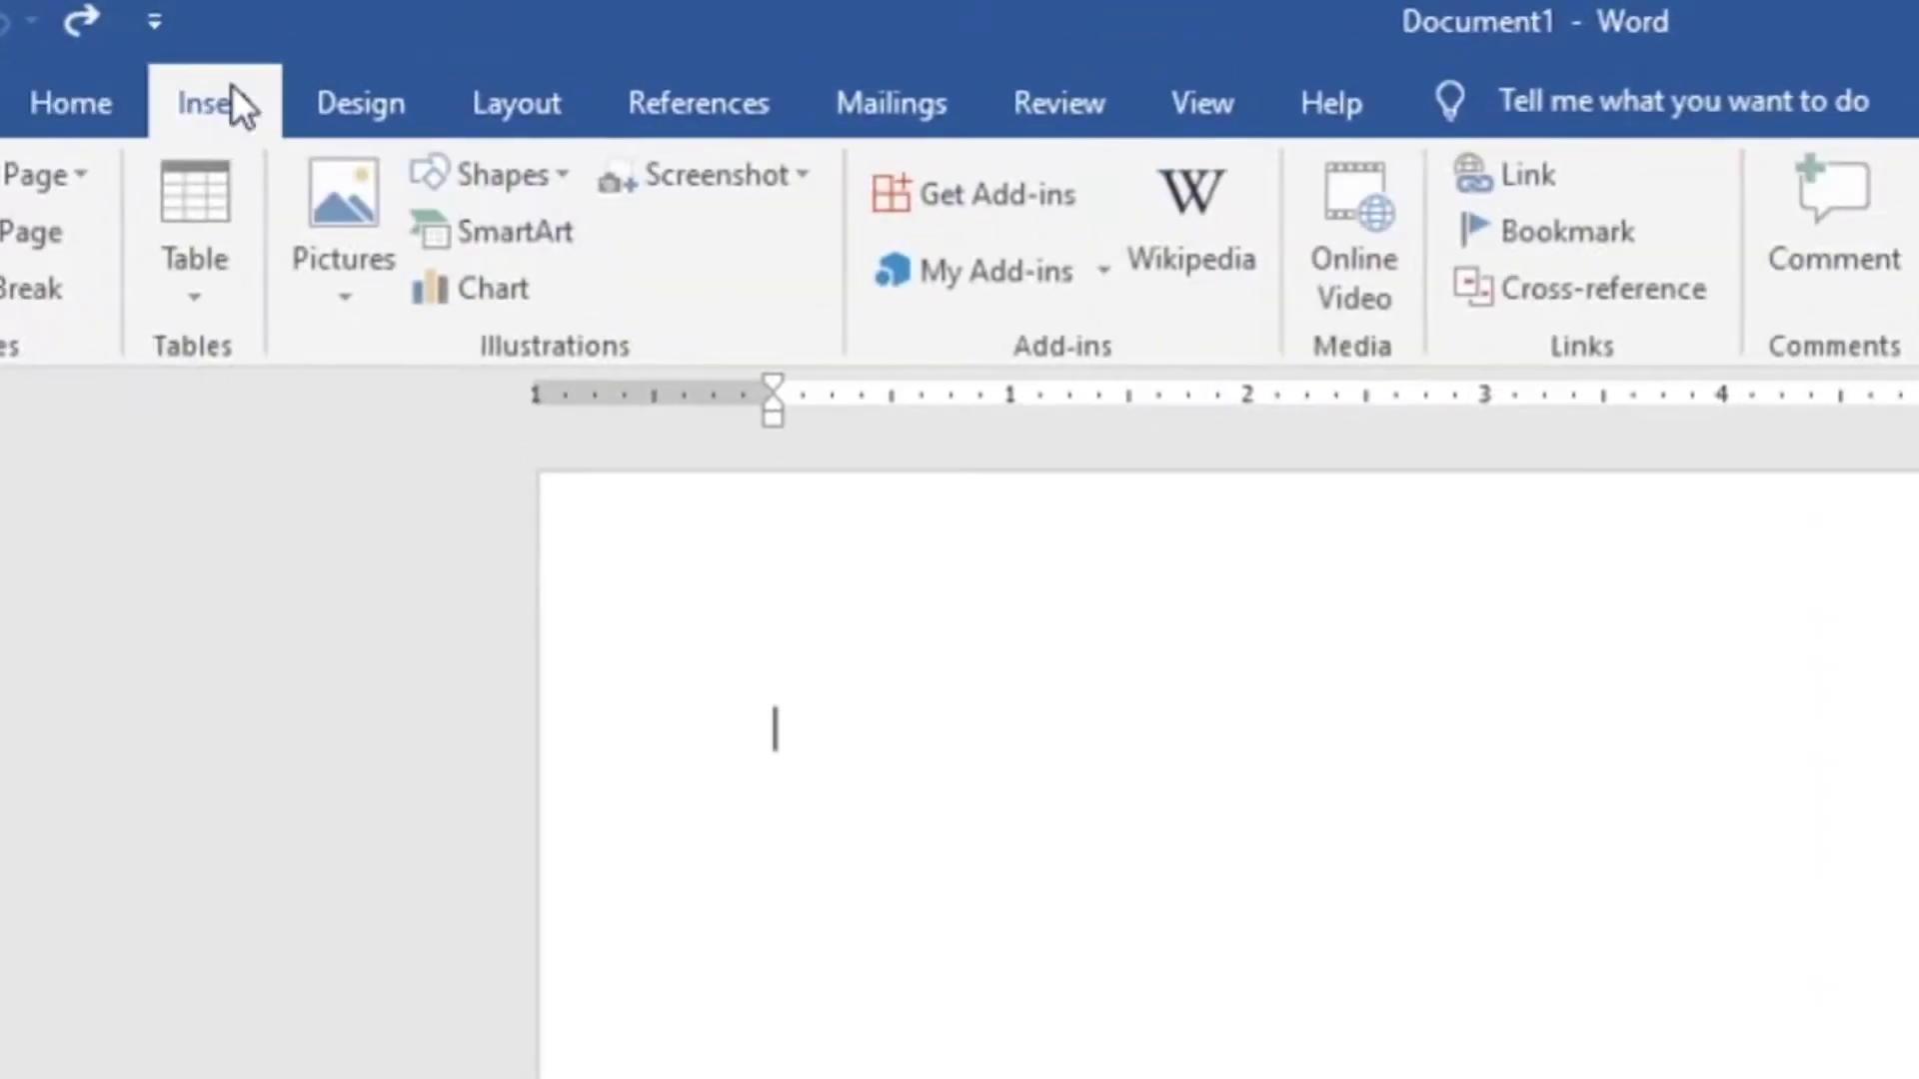
left_click(184, 287)
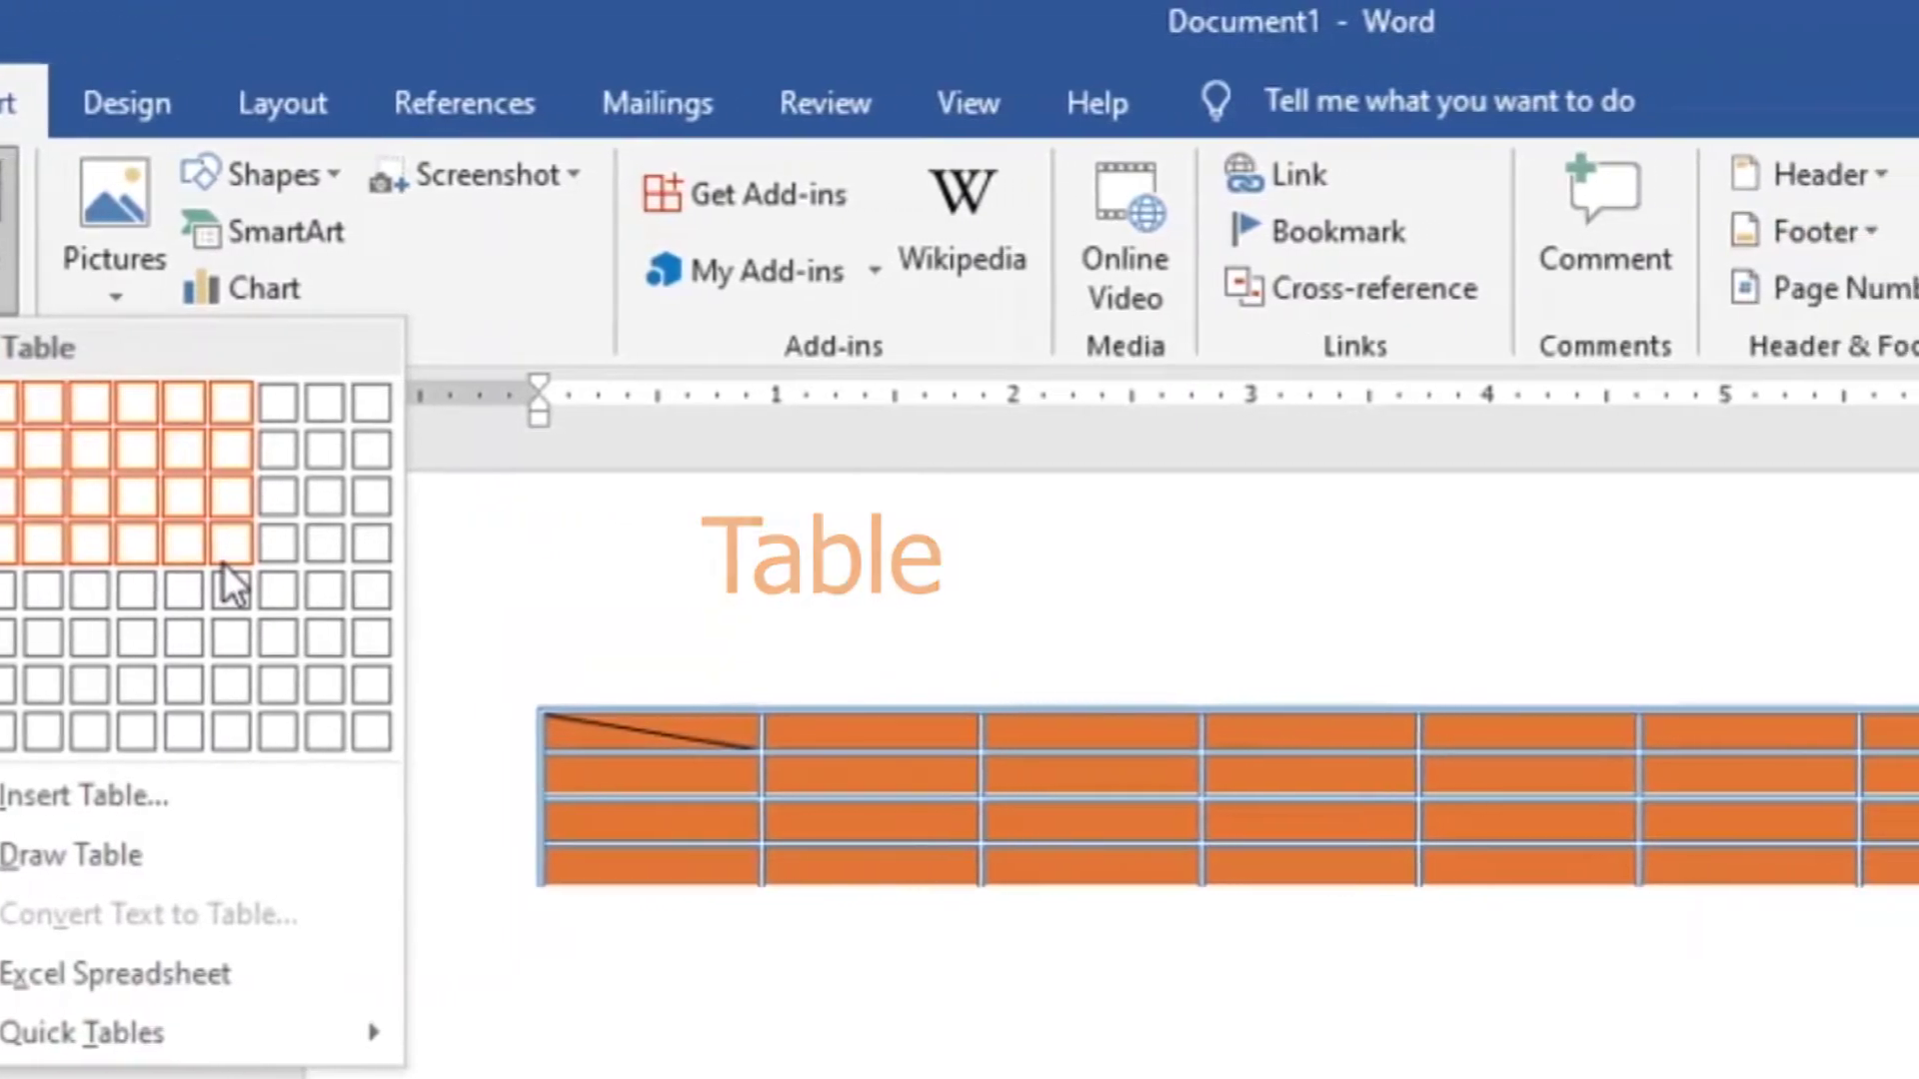
left_click(278, 588)
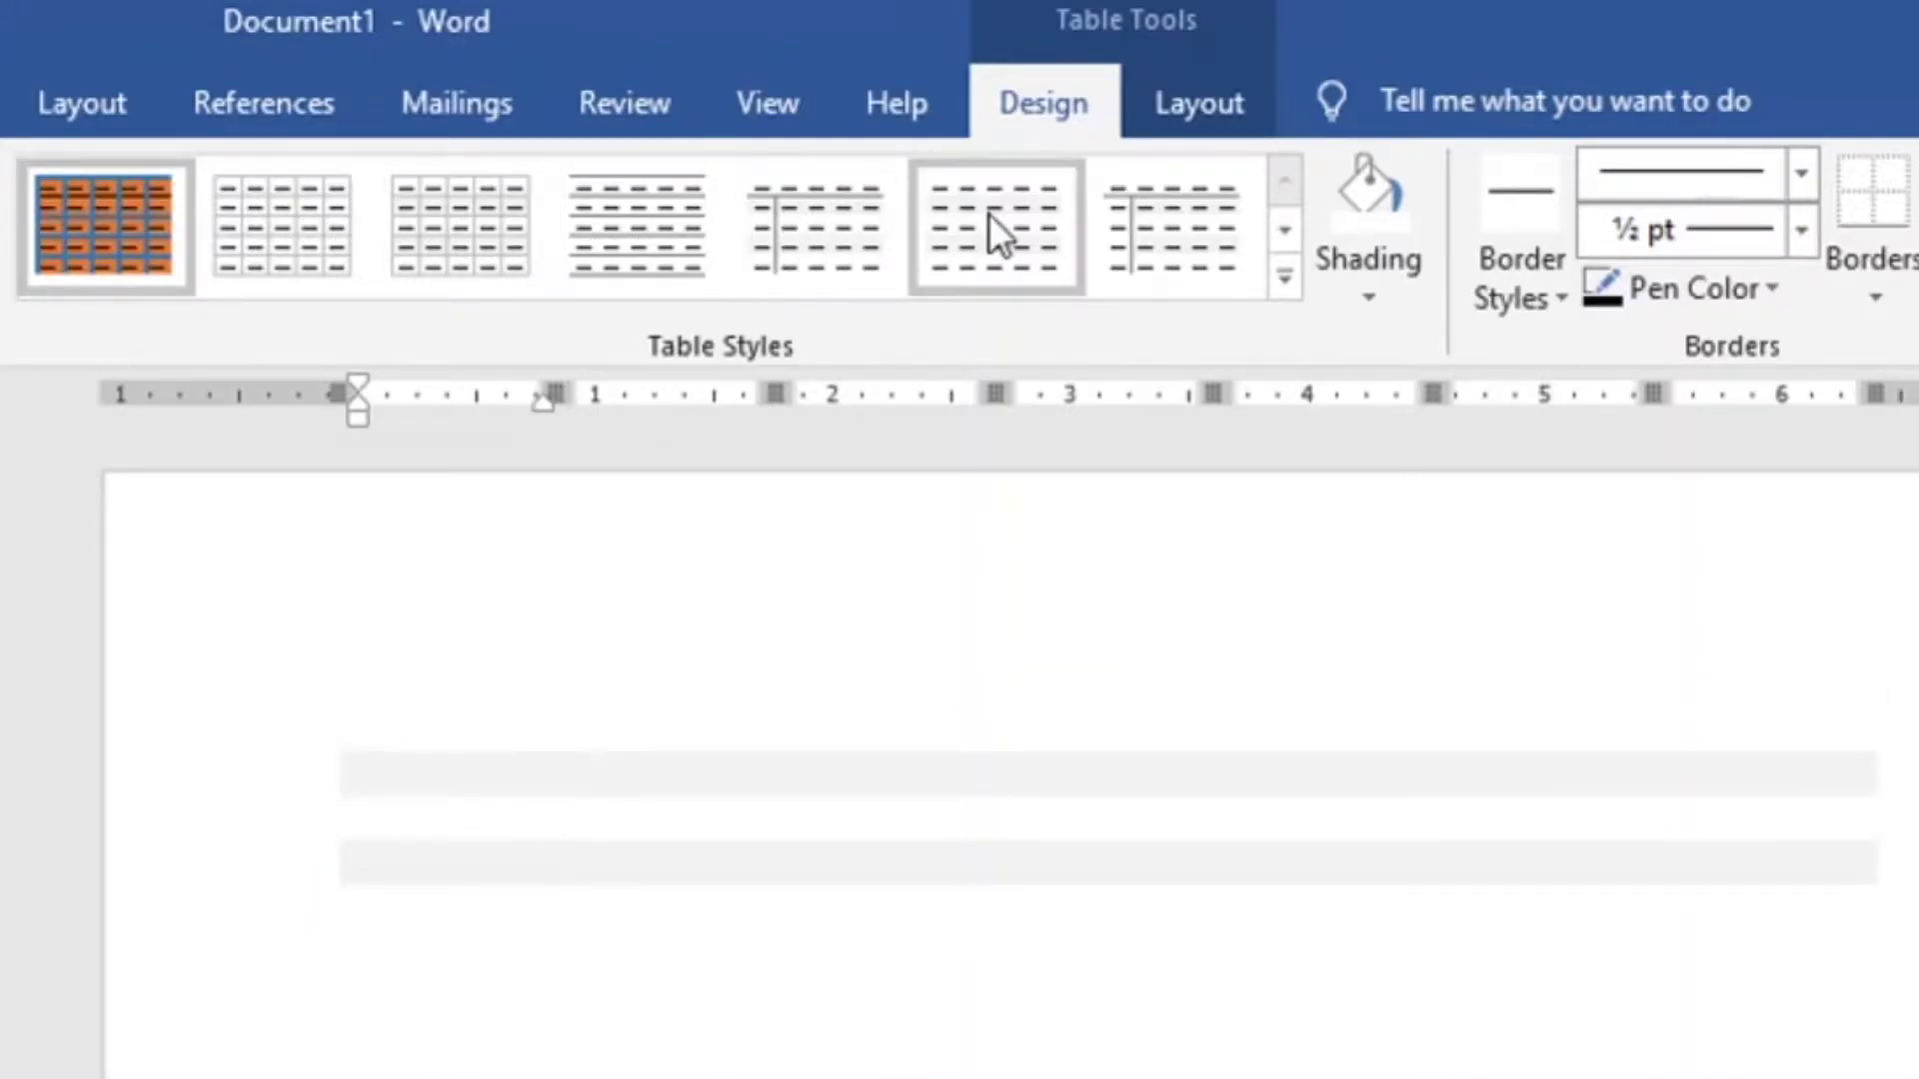
left_click(1284, 277)
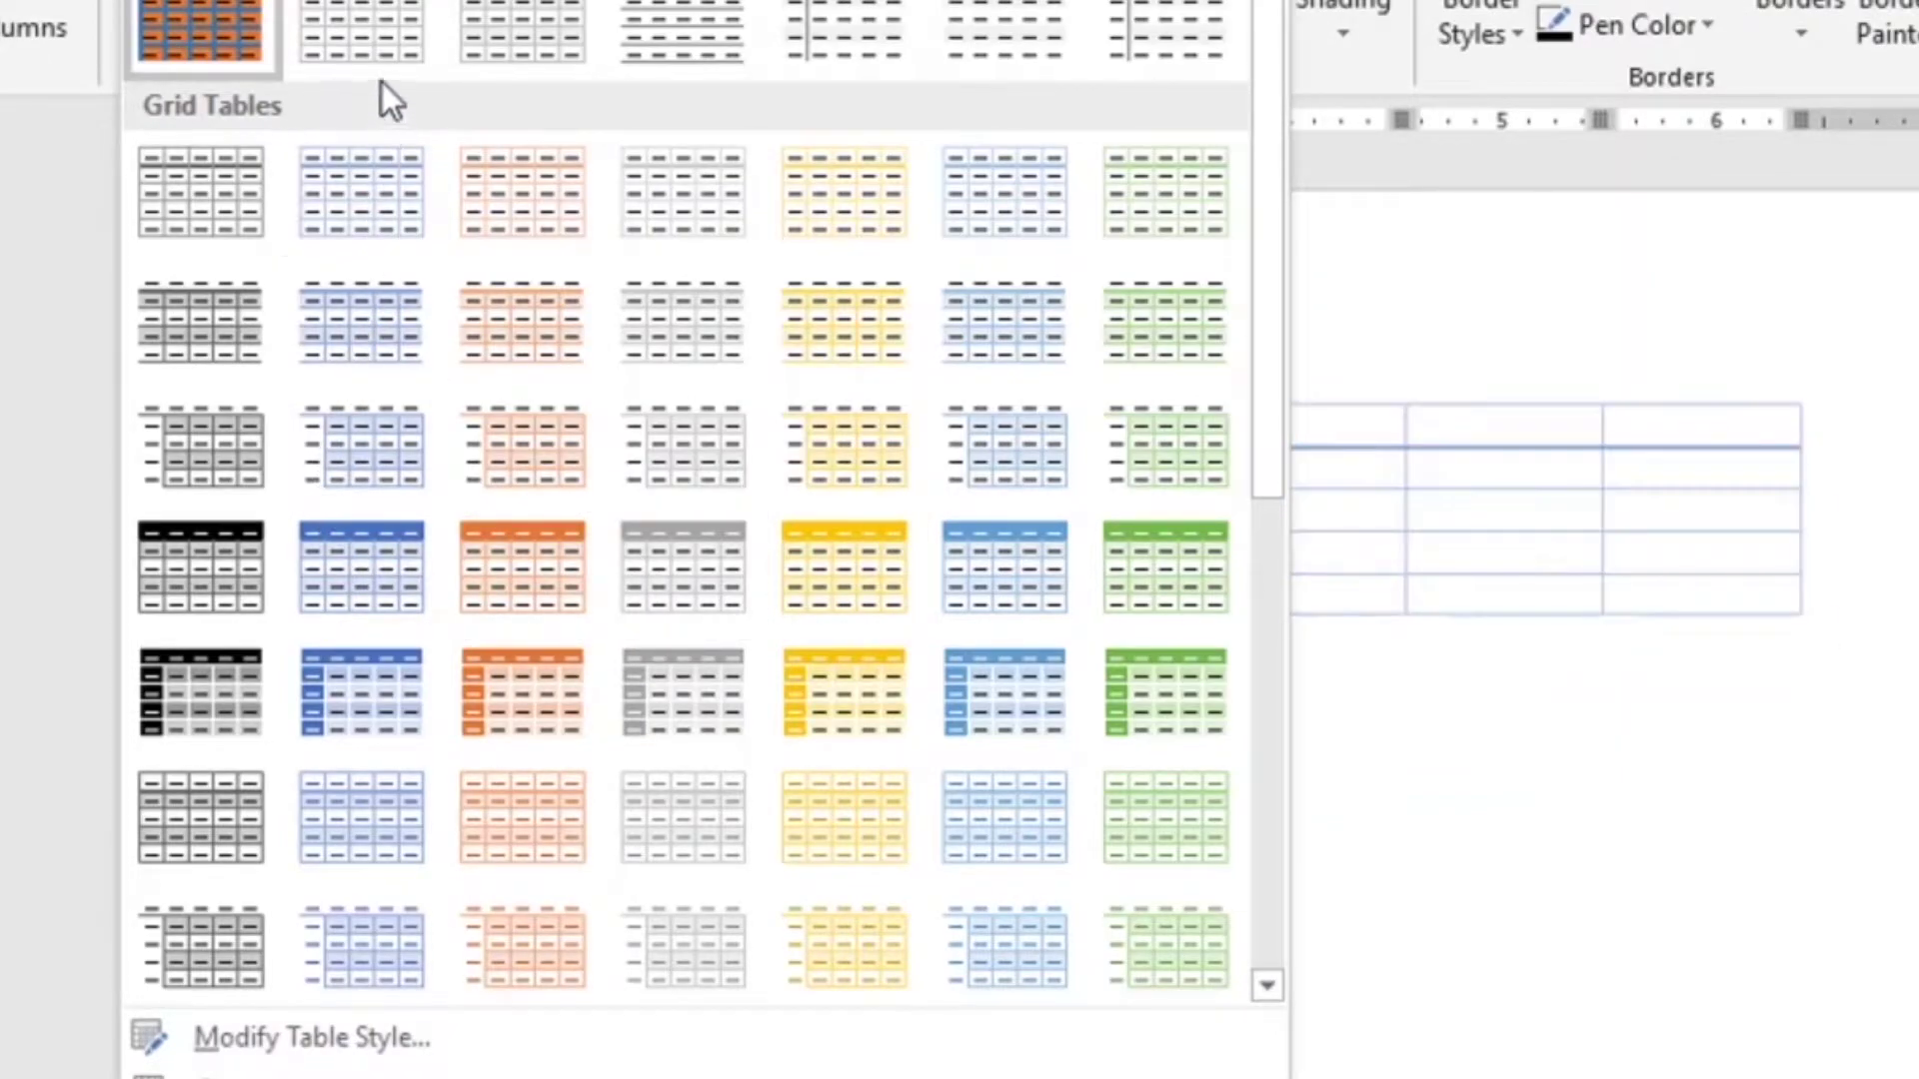
left_click(388, 44)
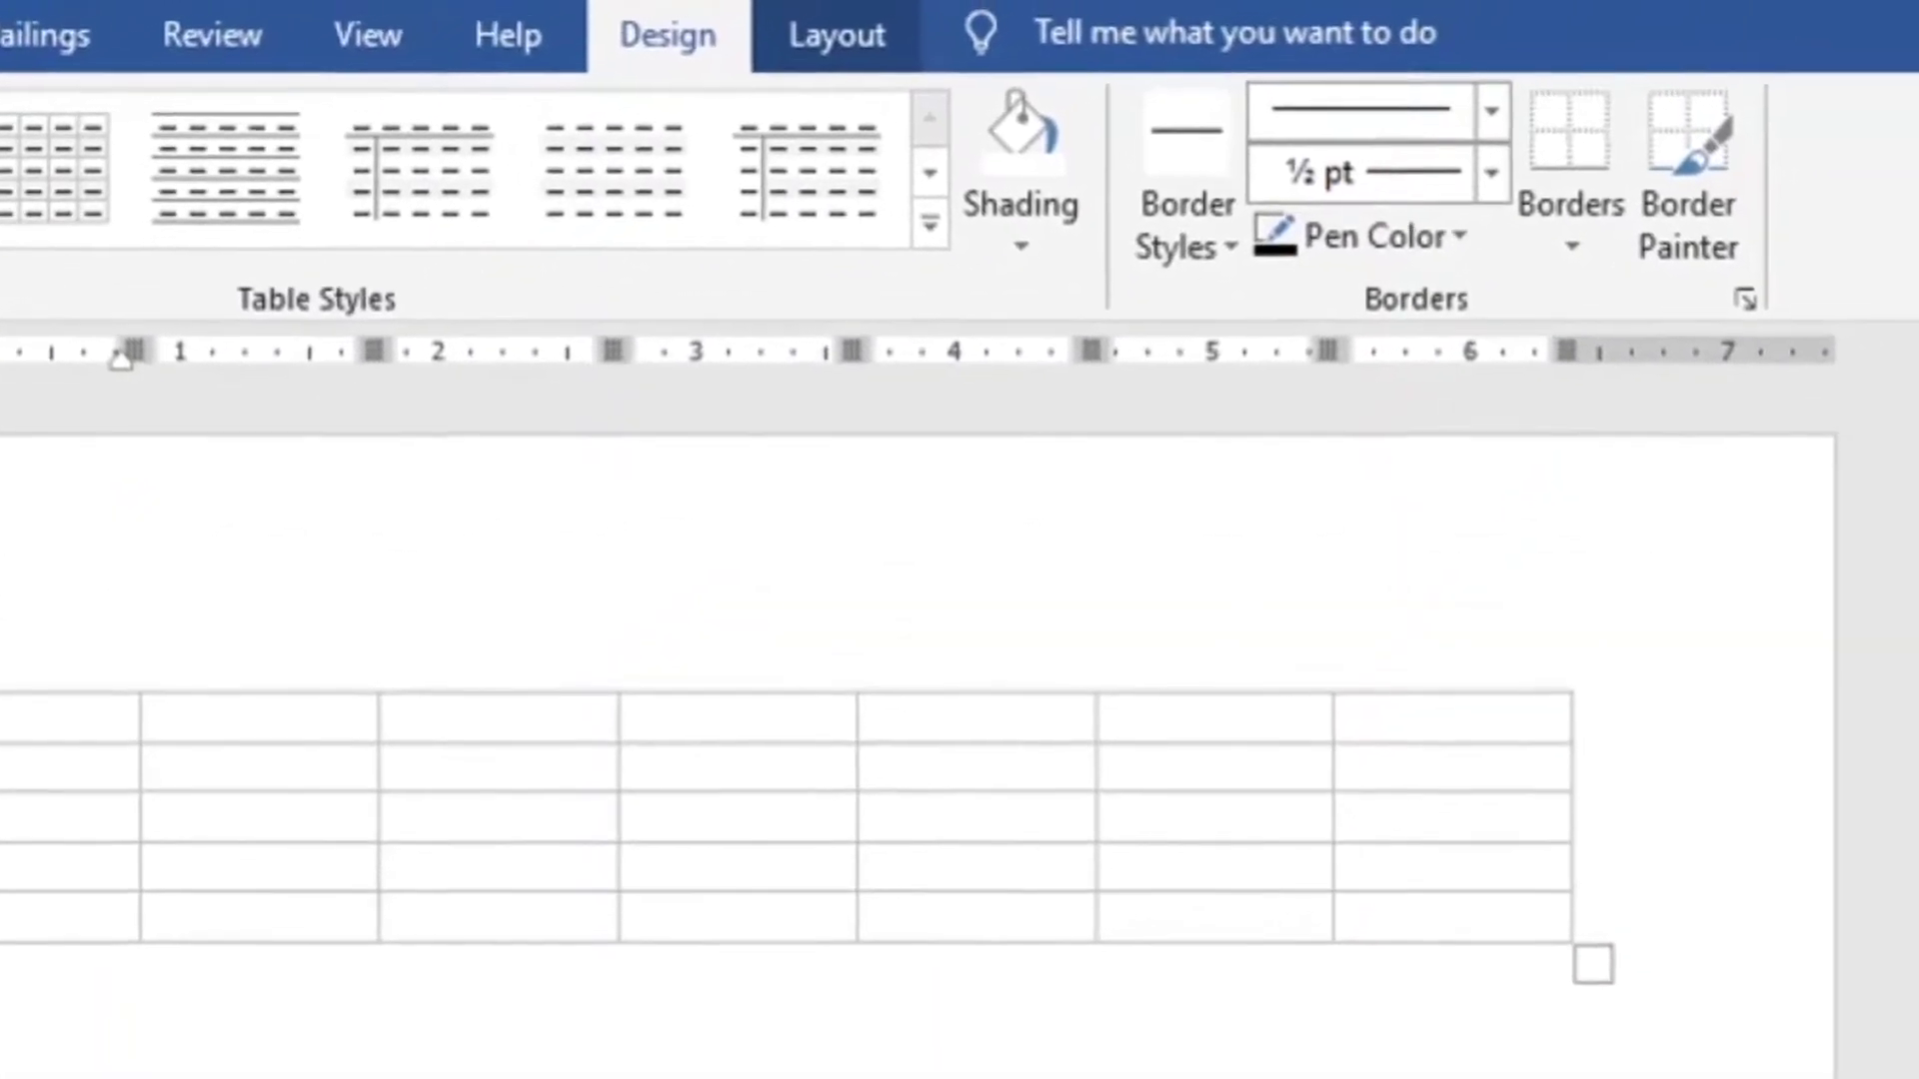
Shade the whole table red, then change its shading to white
left_click(12, 601)
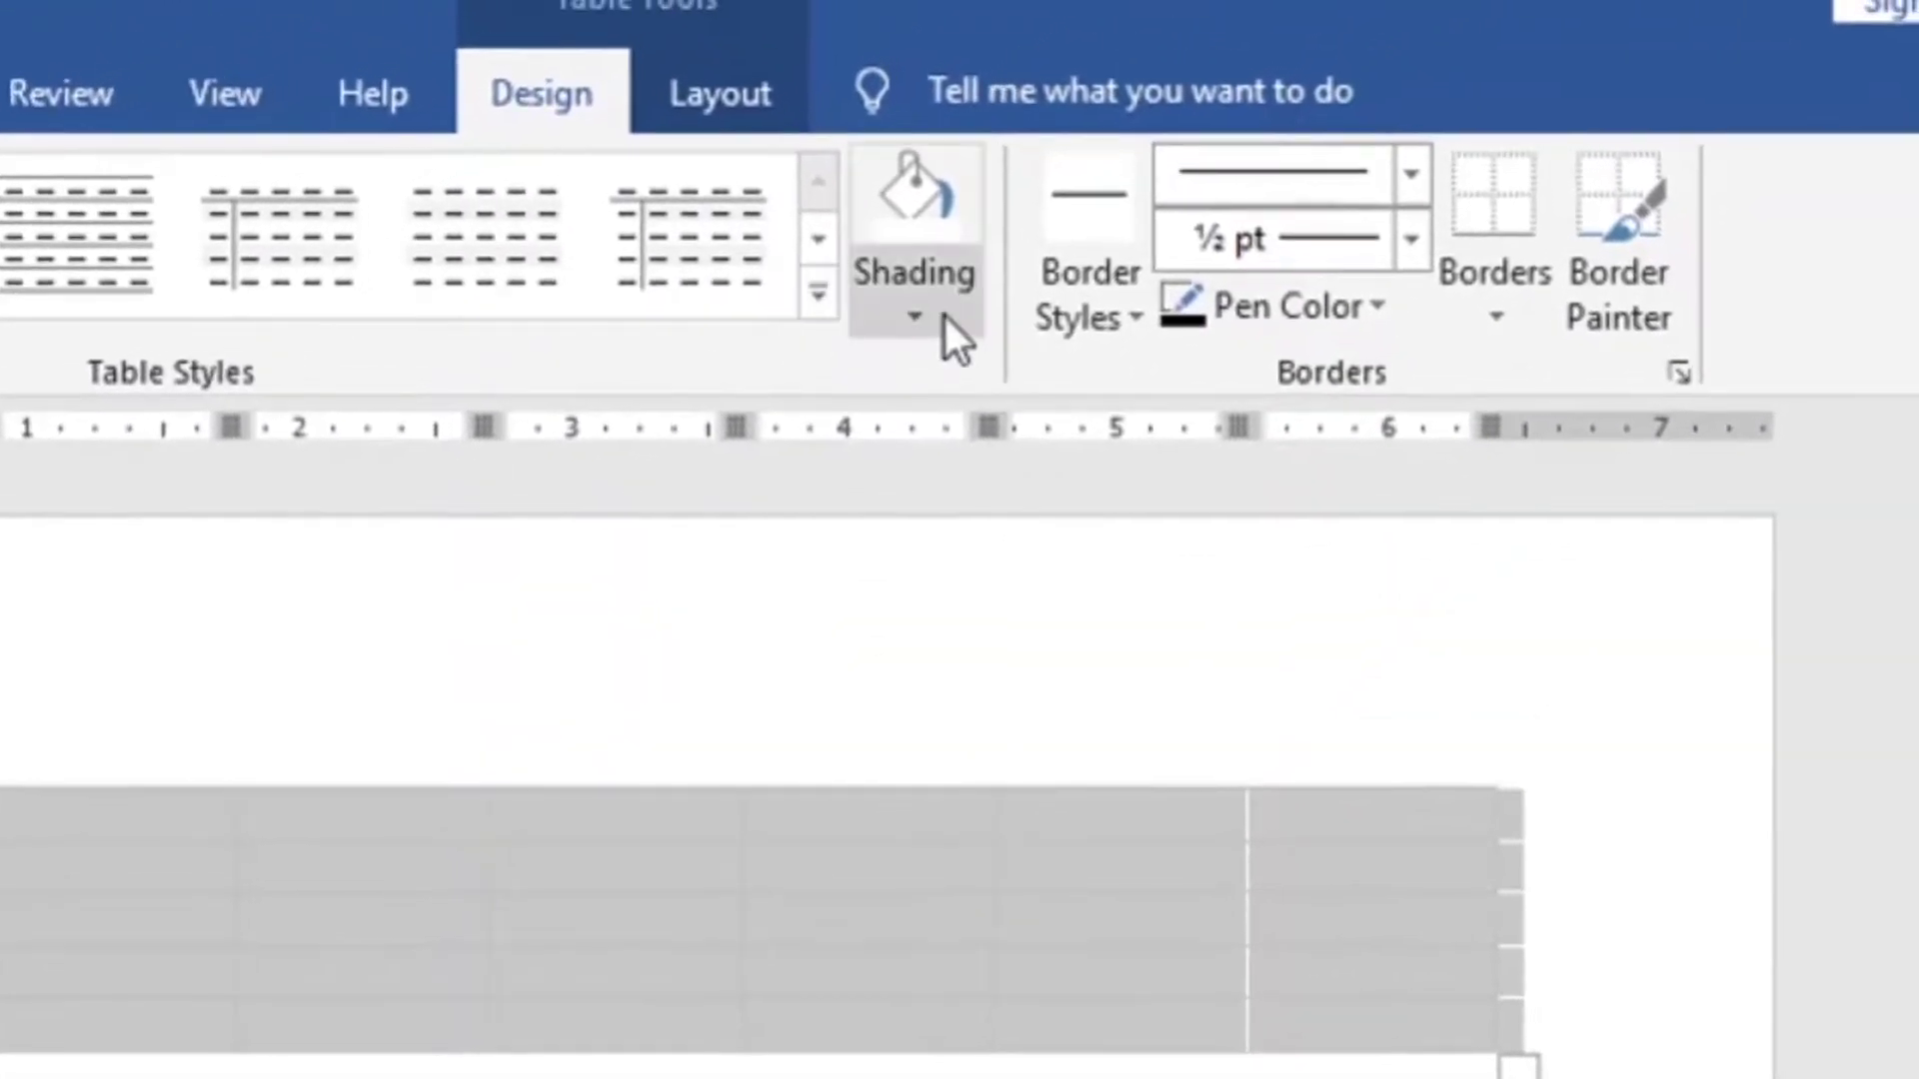
left_click(946, 316)
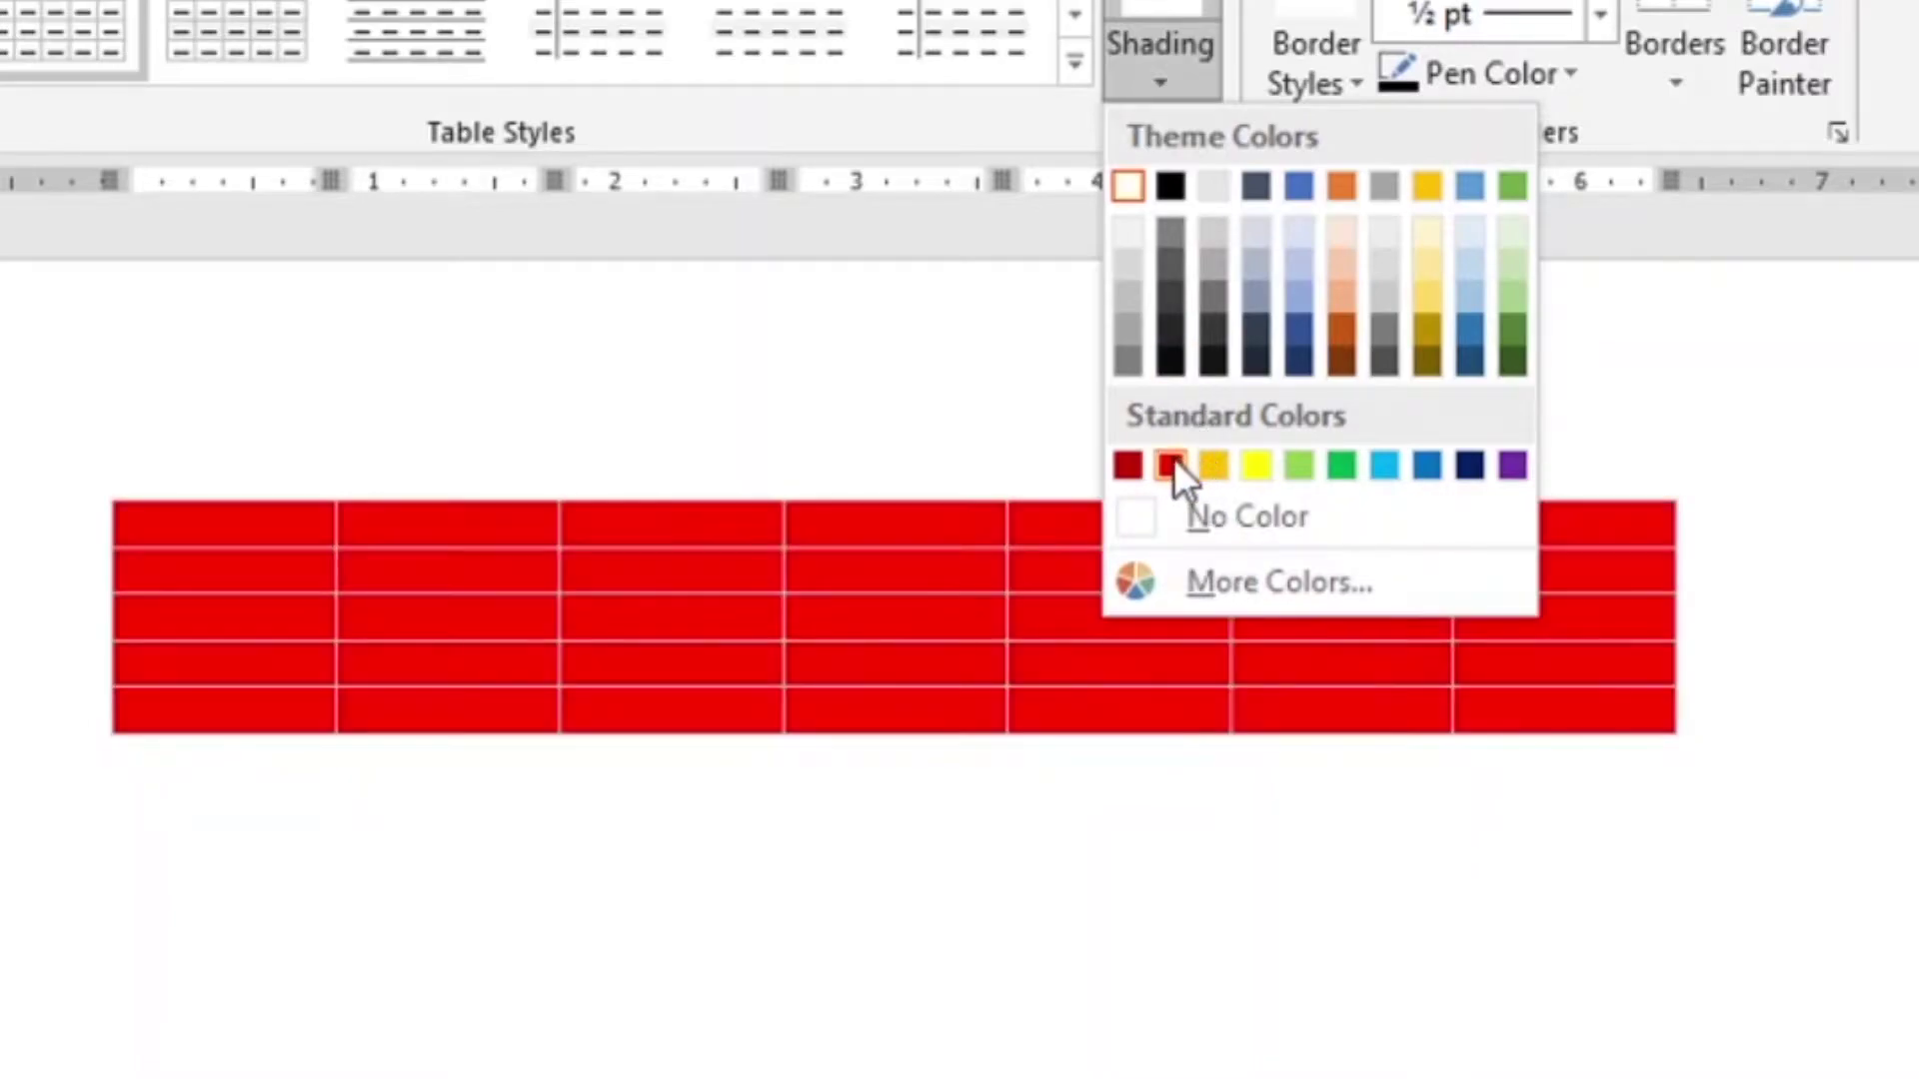
left_click(1171, 465)
left_click(1139, 85)
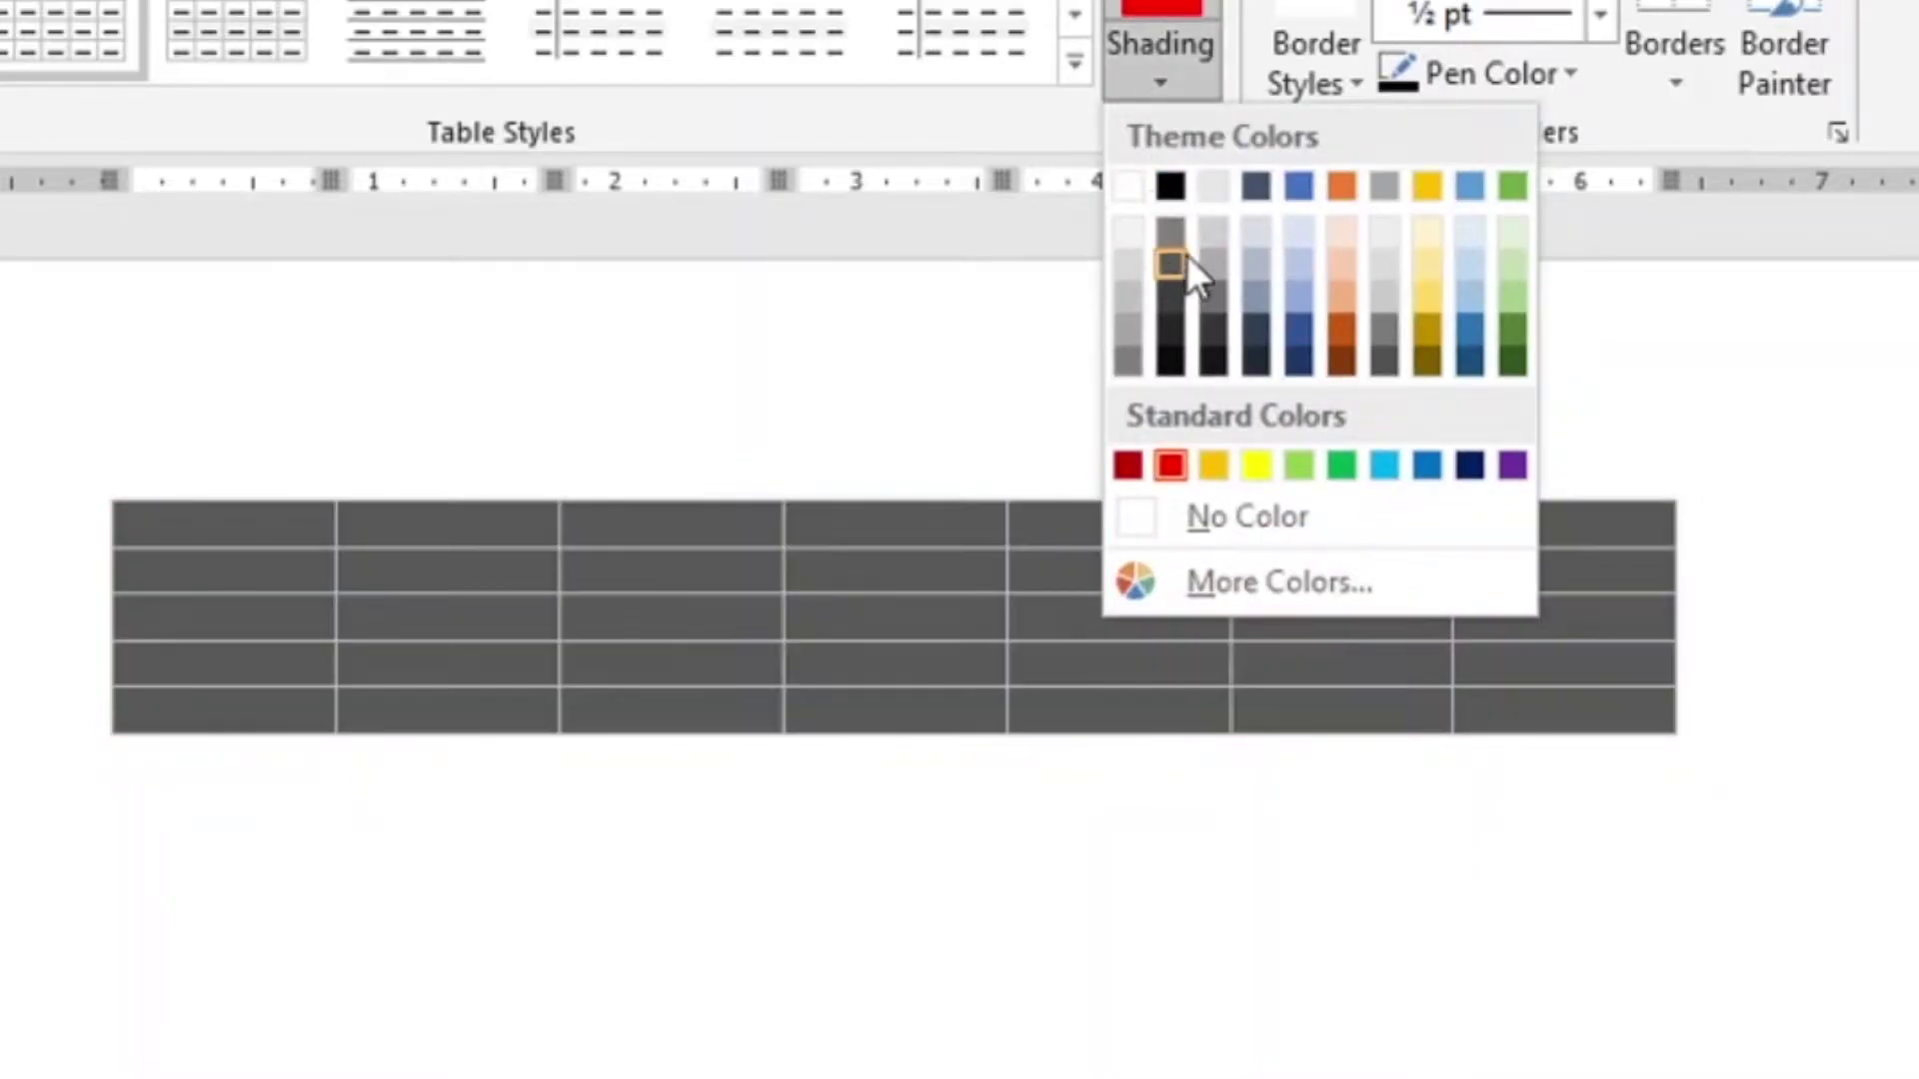
left_click(1129, 183)
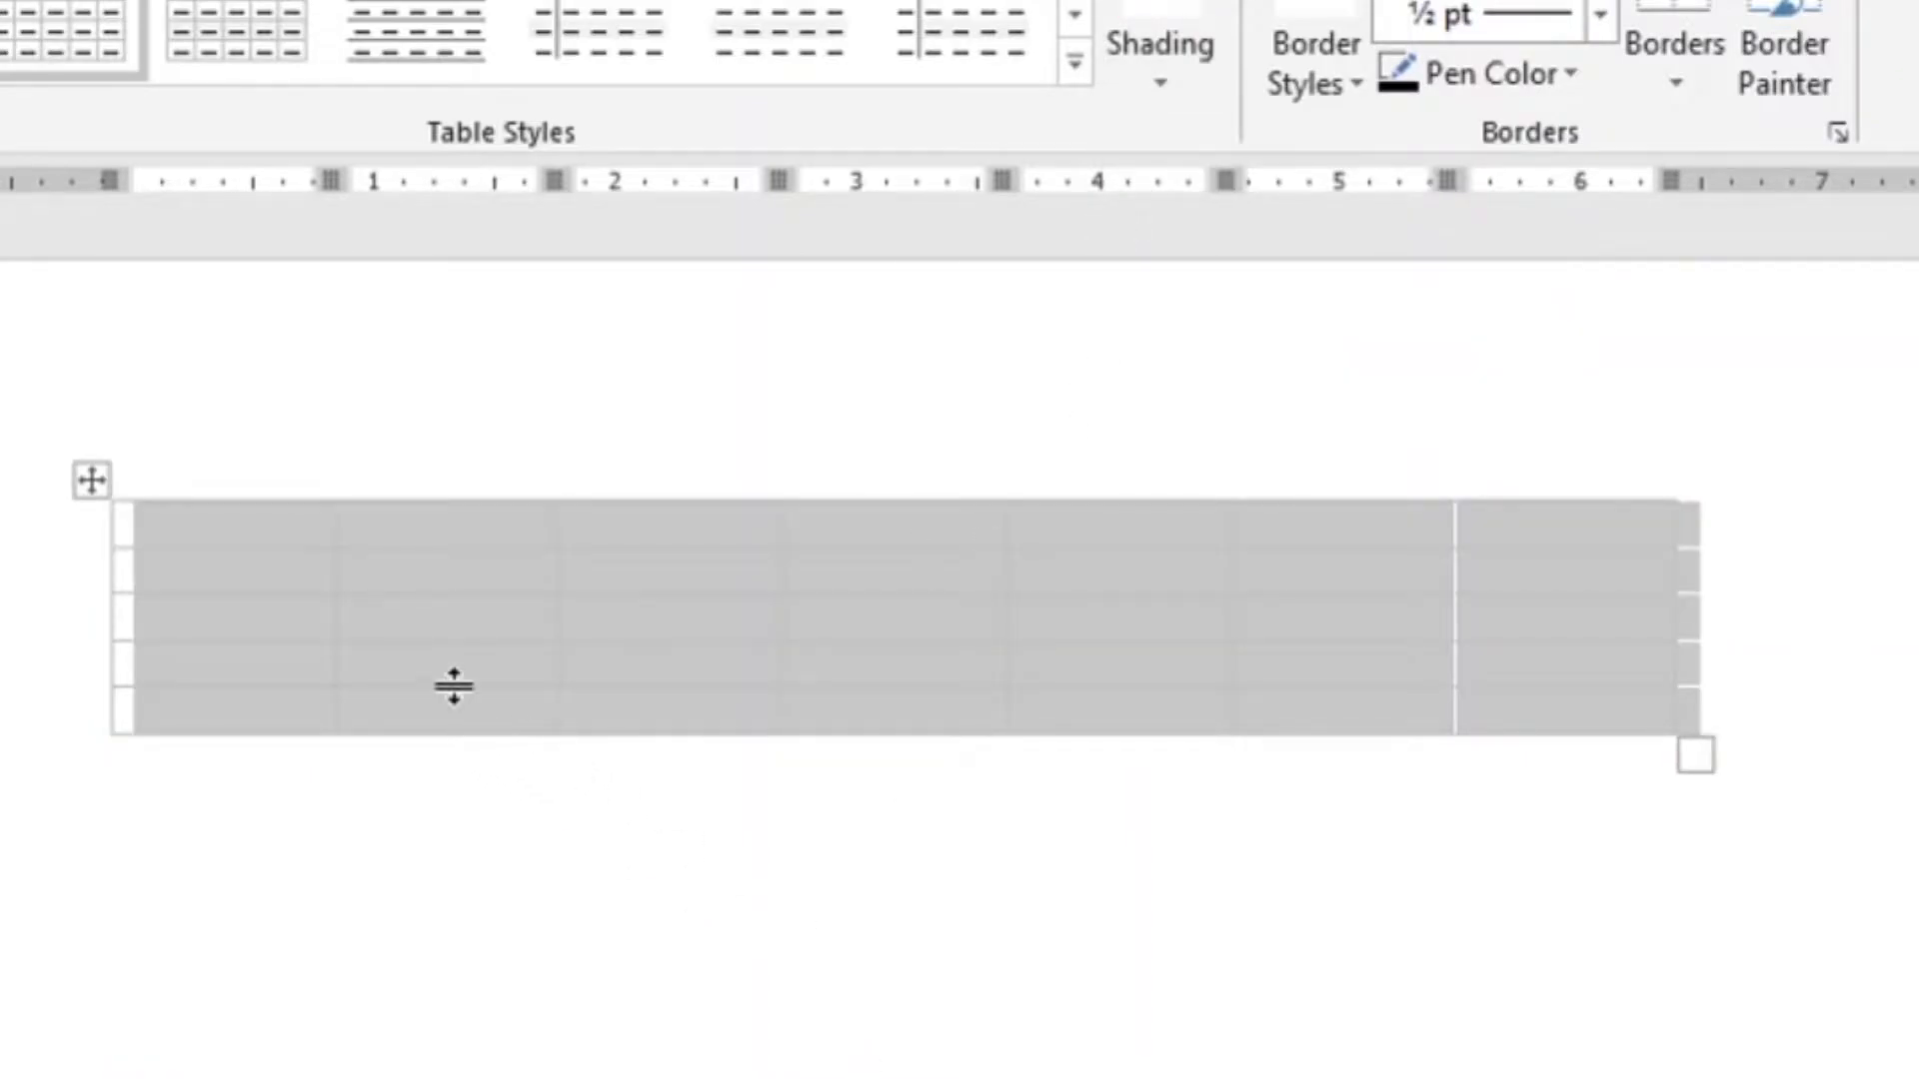
Fill the first cell of the third row with light blue shading
left_click(306, 612)
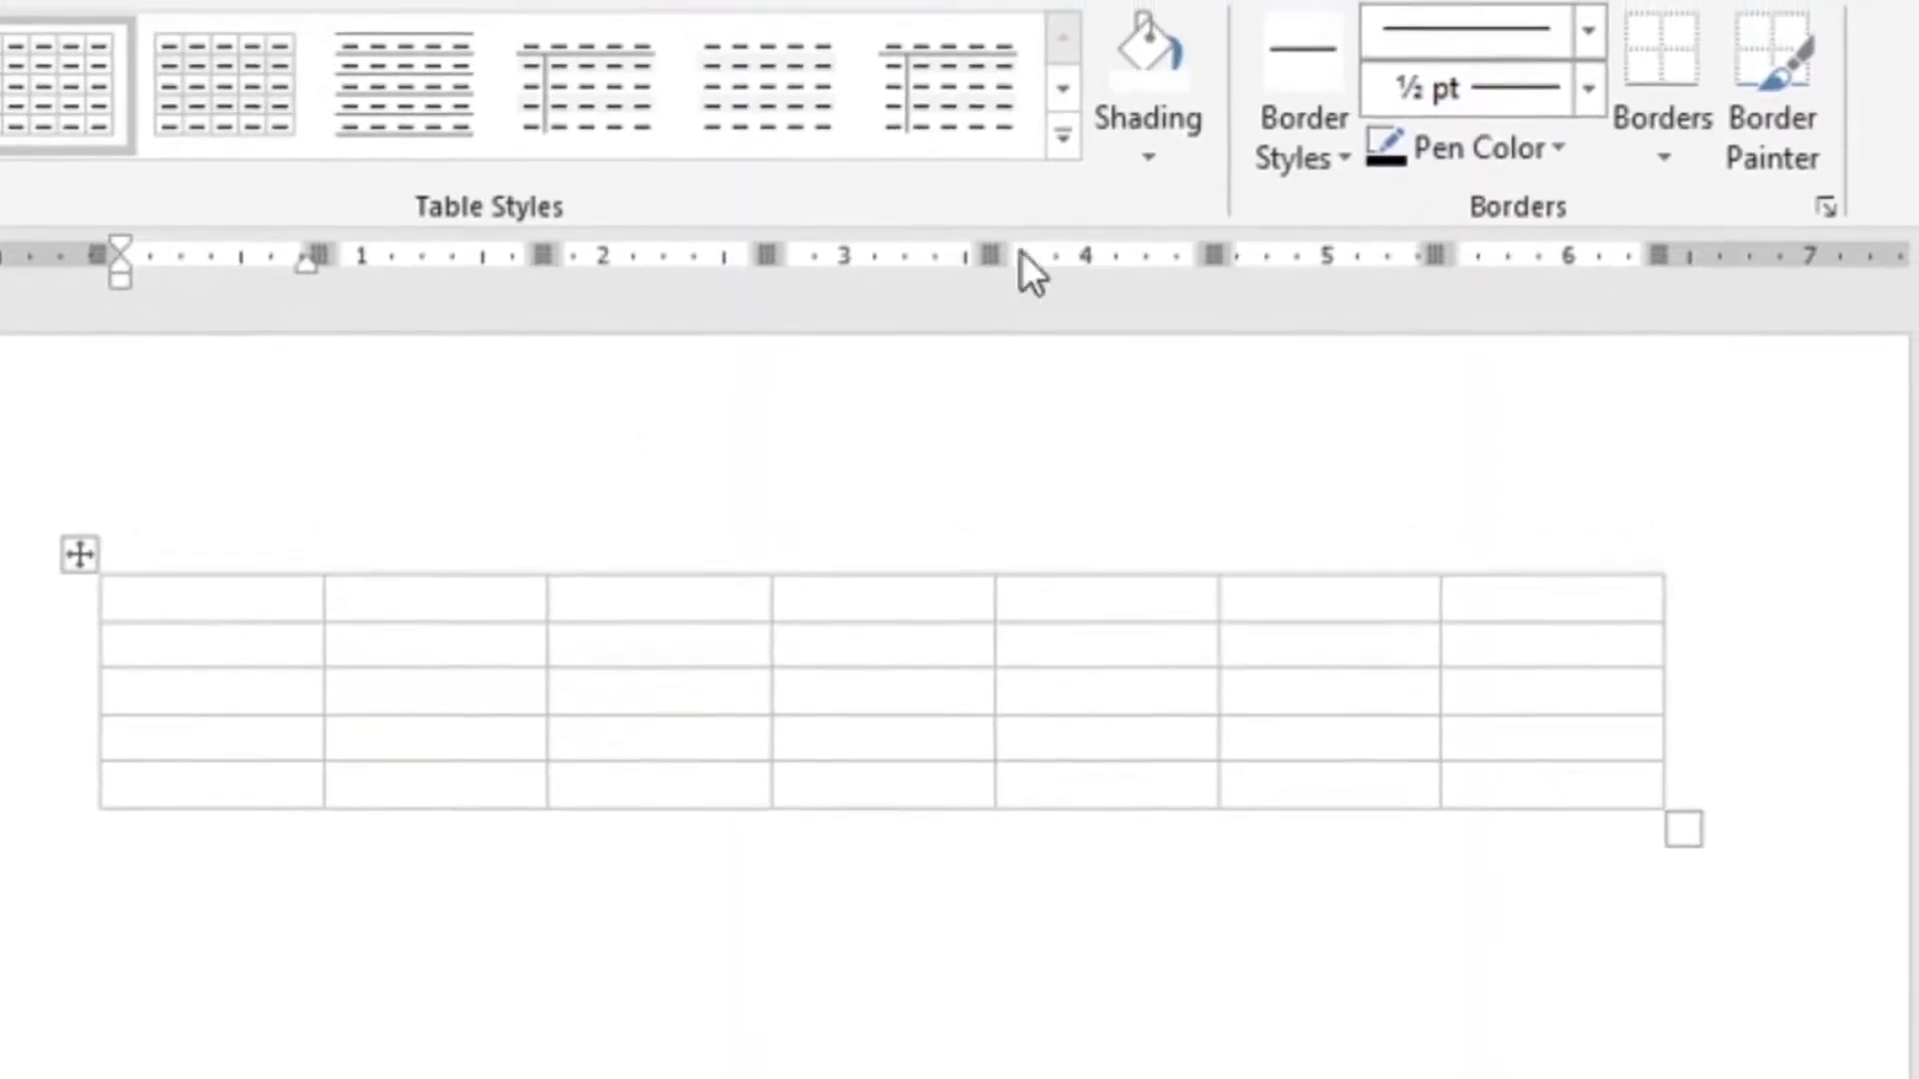
left_click(1147, 190)
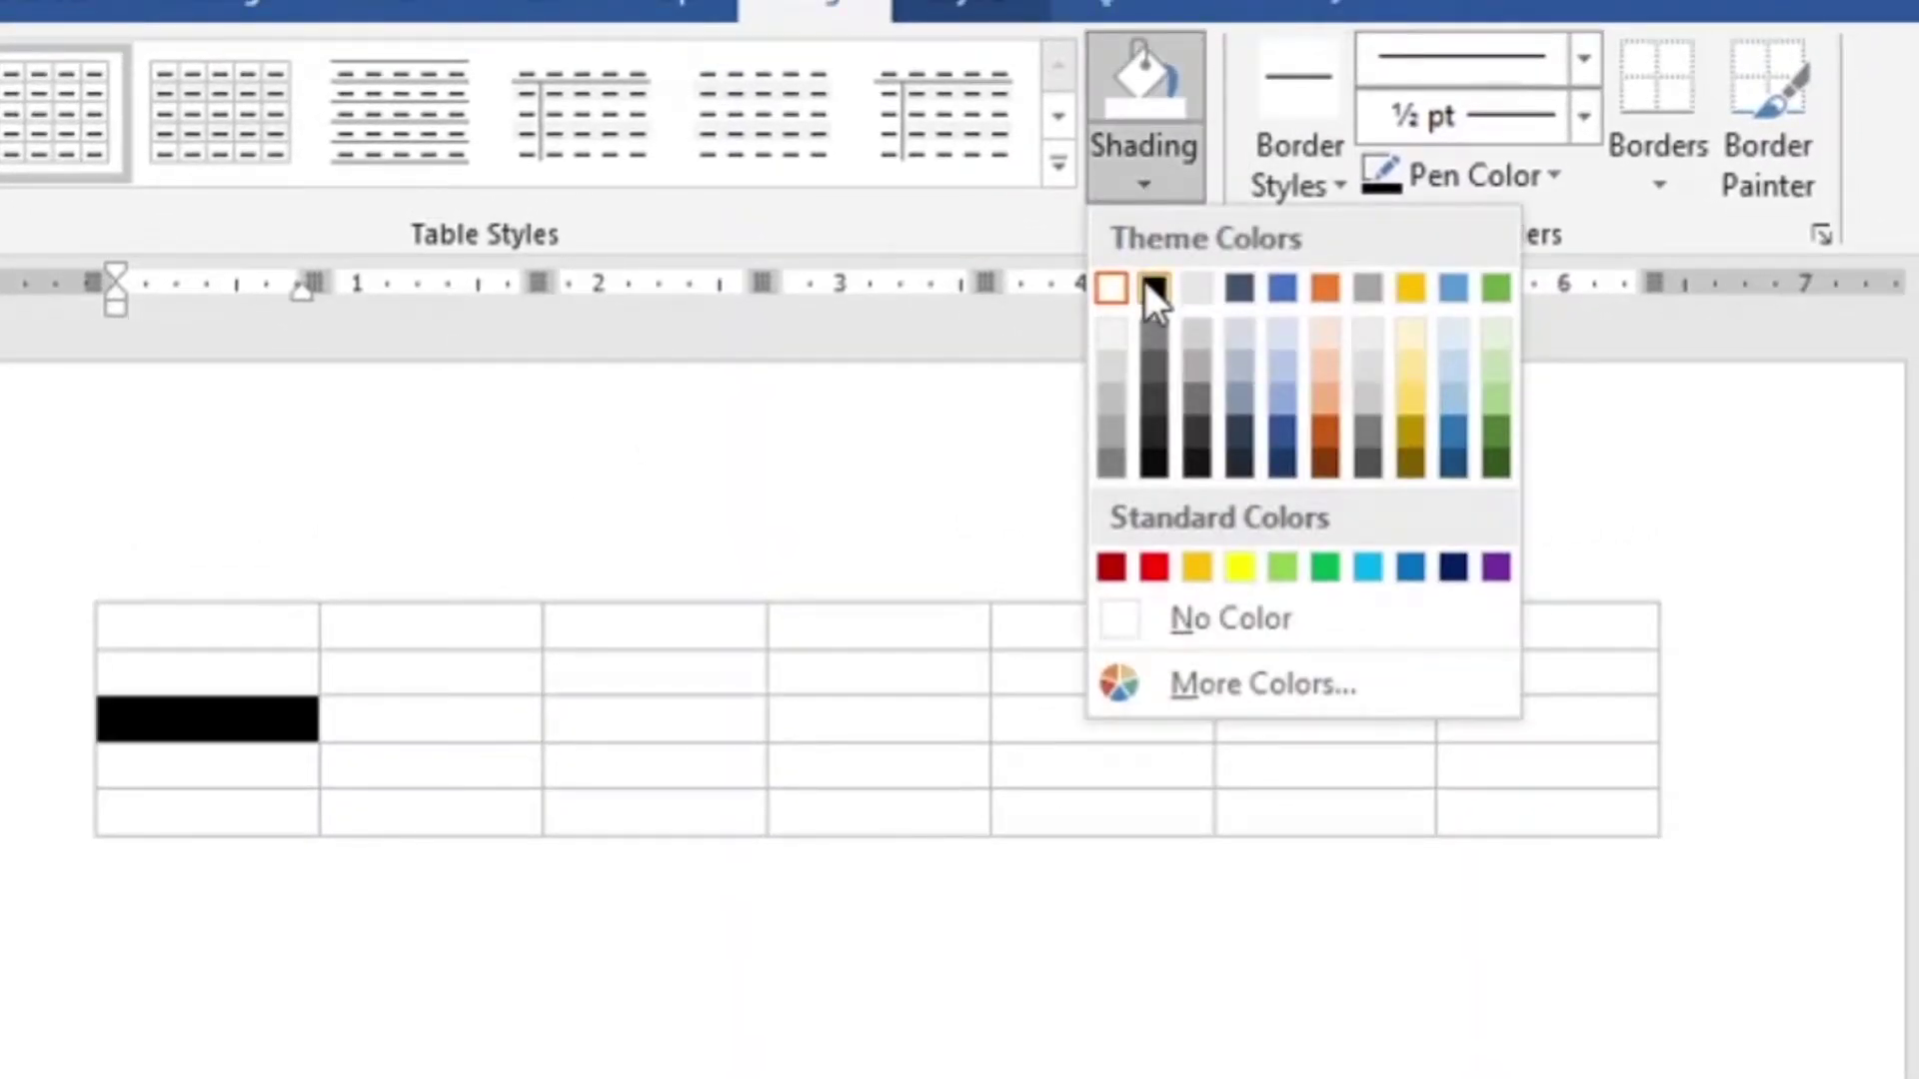
left_click(1275, 397)
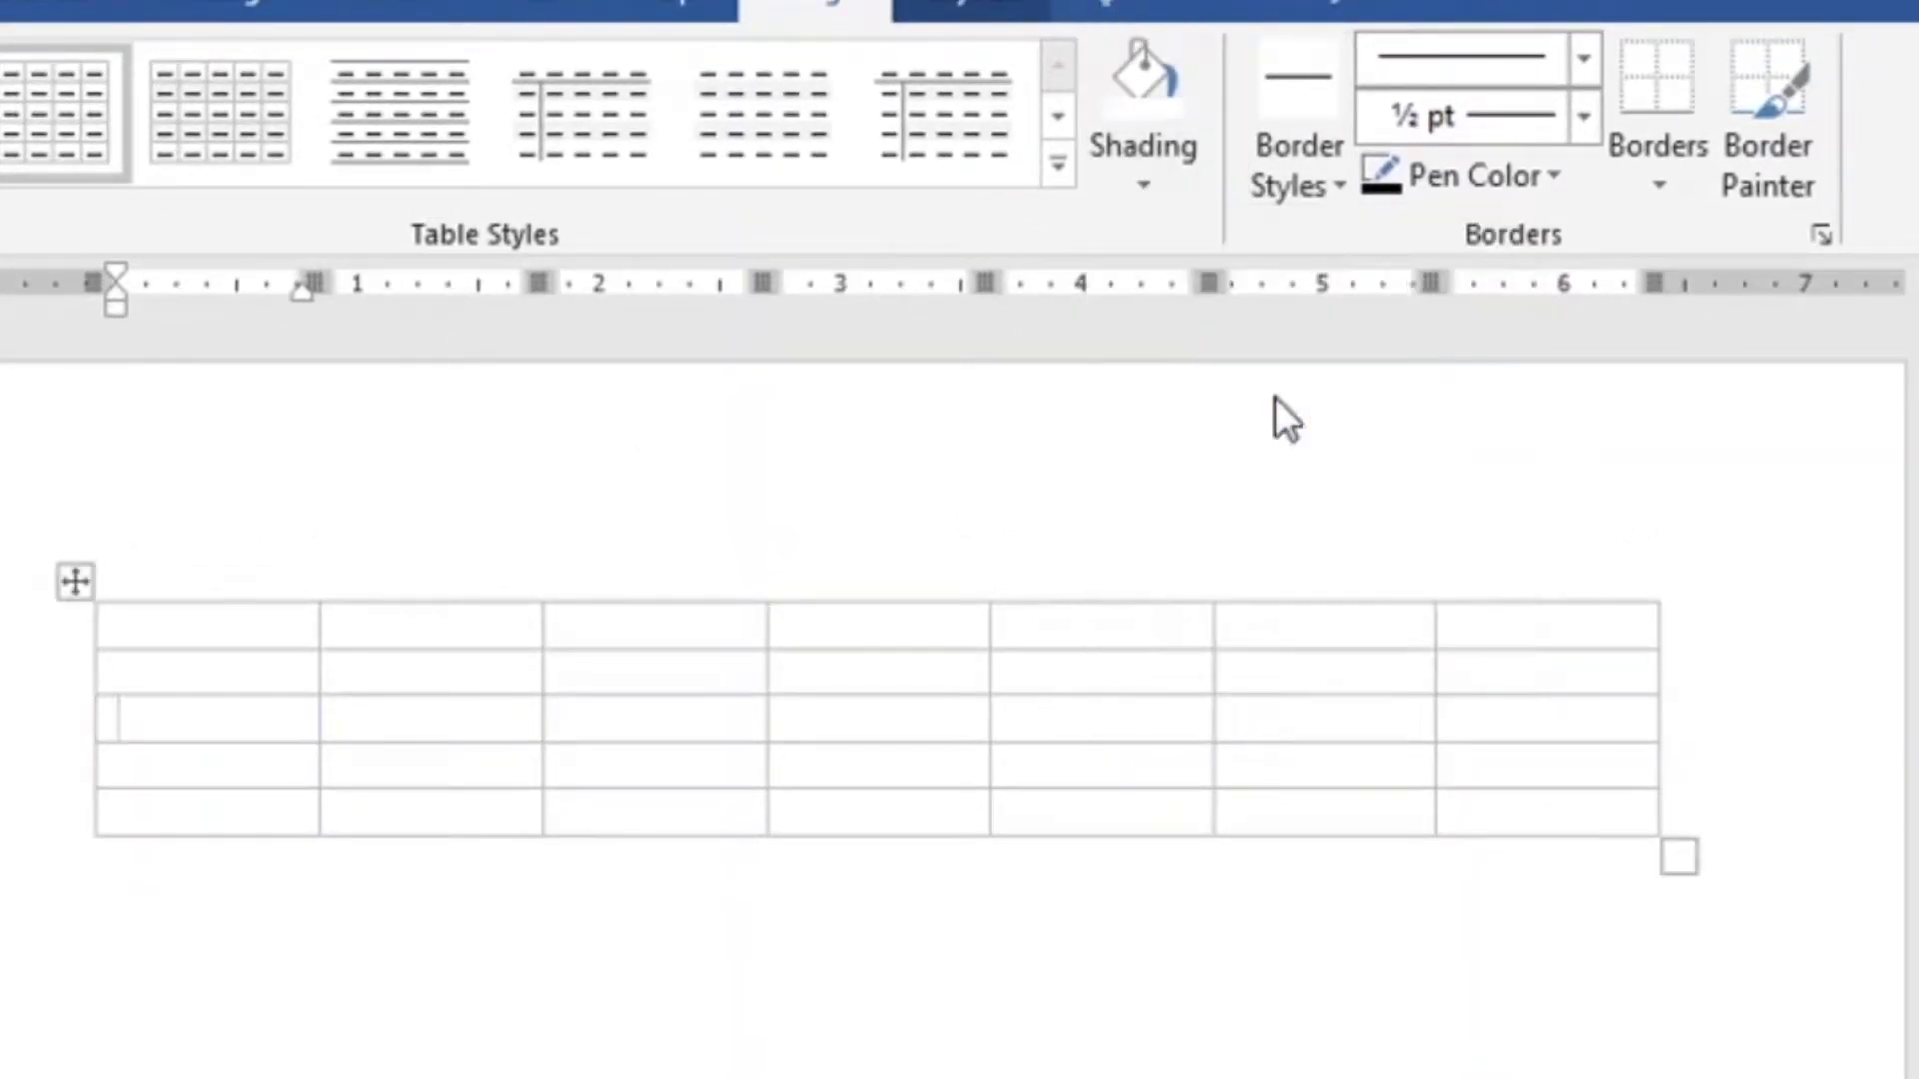
left_click(564, 1049)
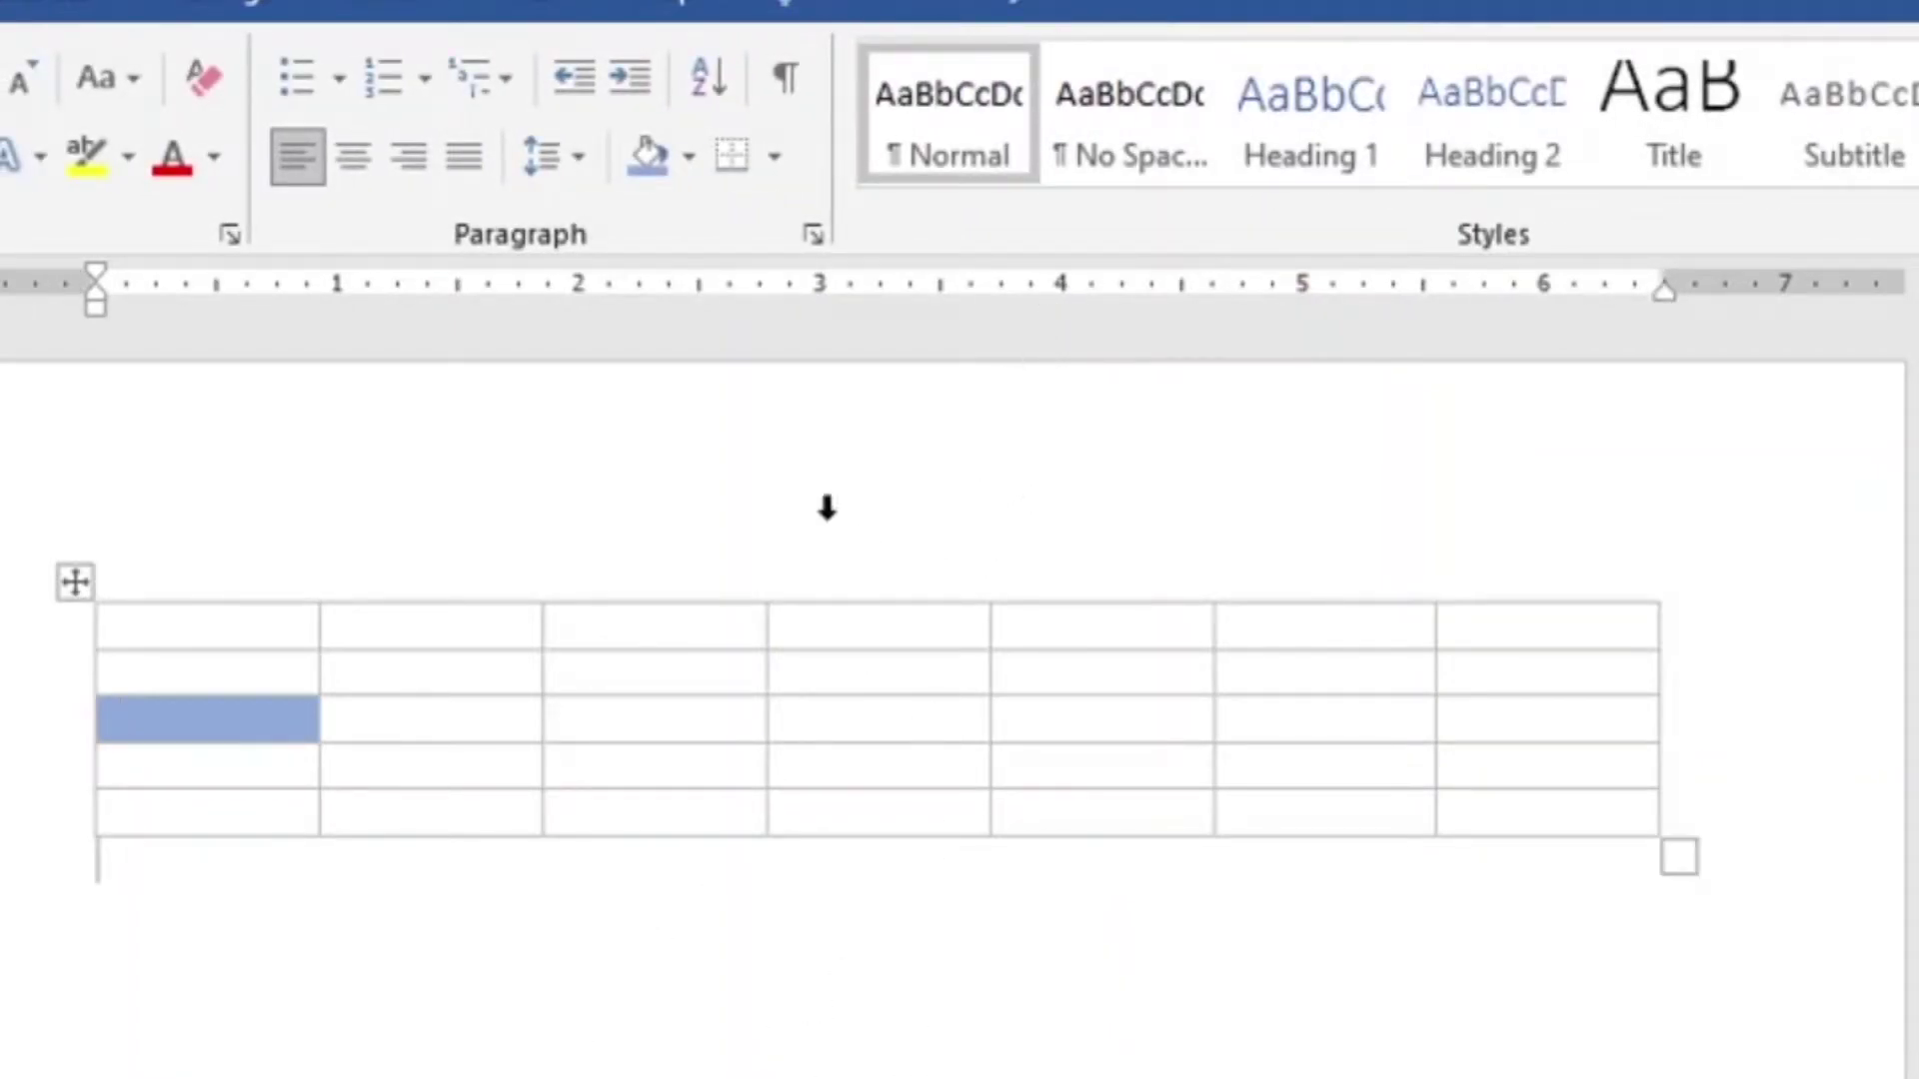
left_click(508, 717)
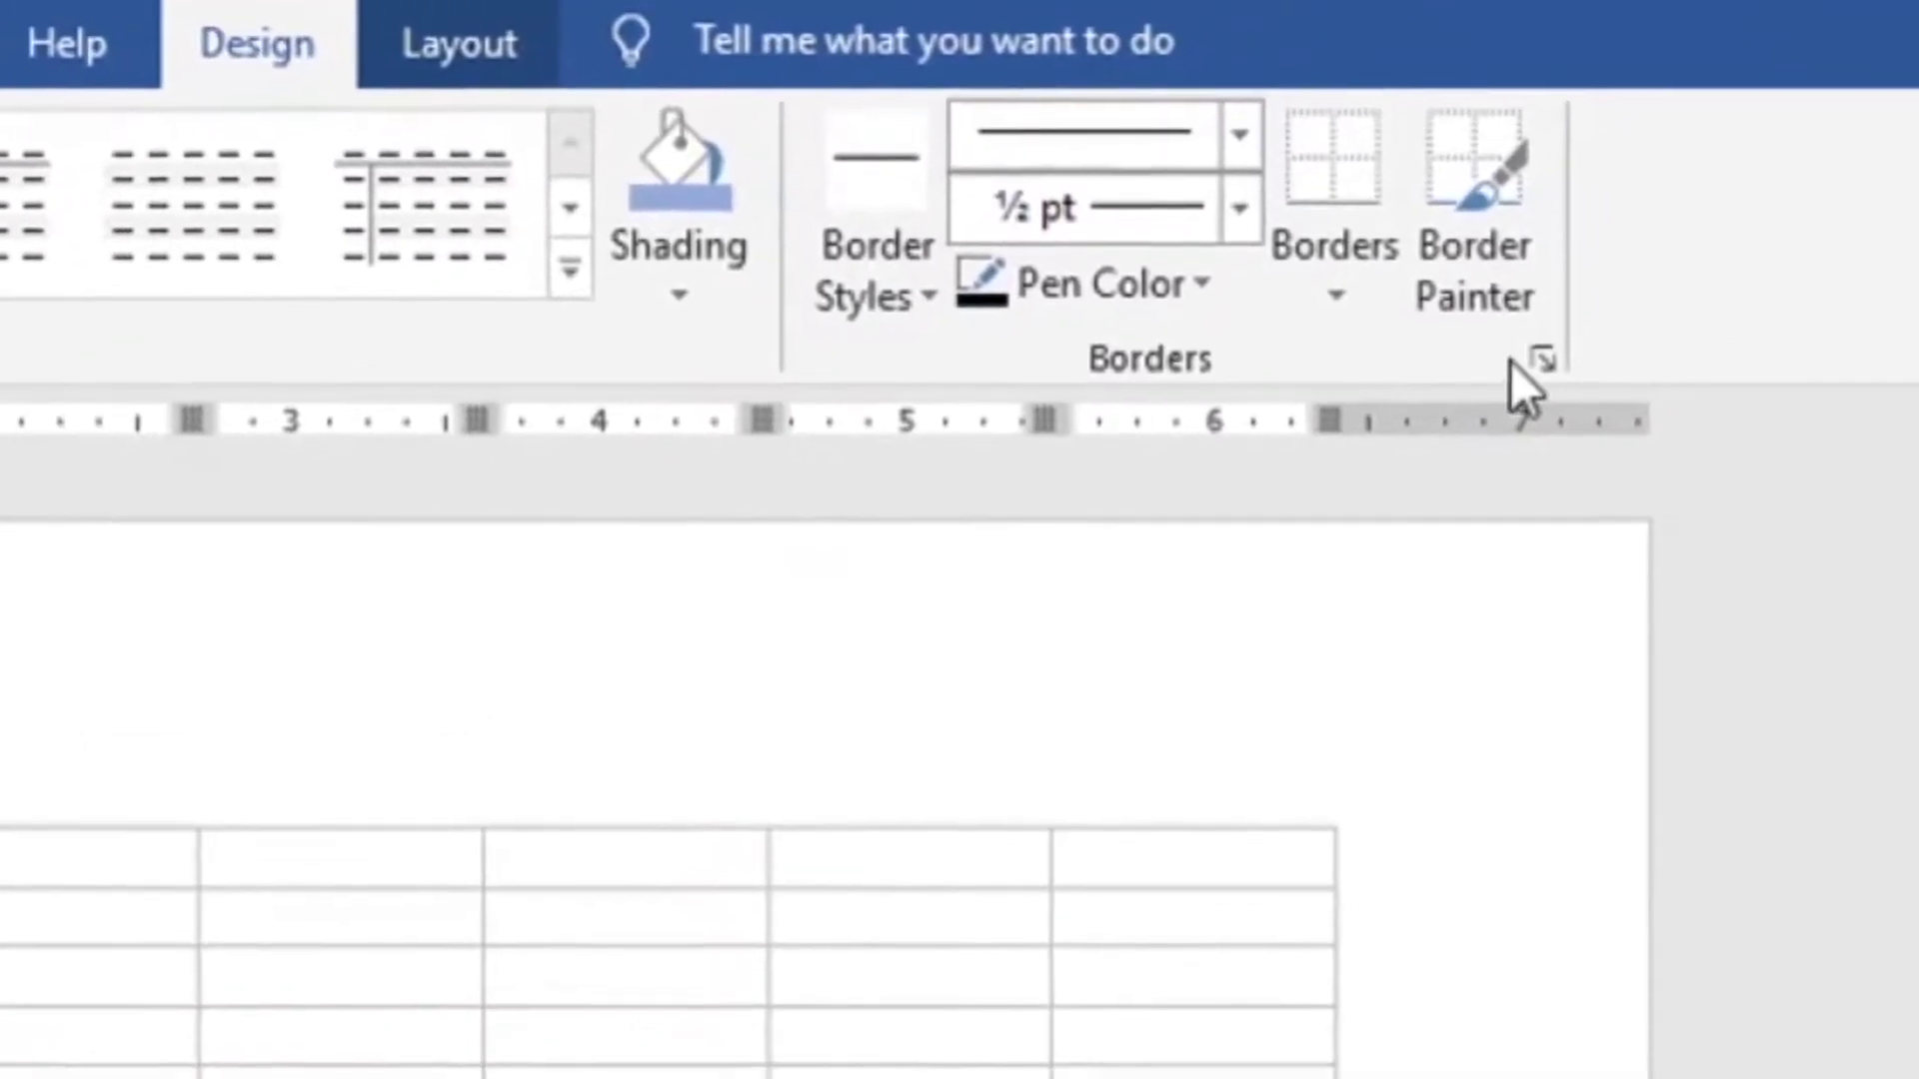
Apply a Custom 2¼ pt black border setting to the table via Borders and Shading
left_click(1557, 274)
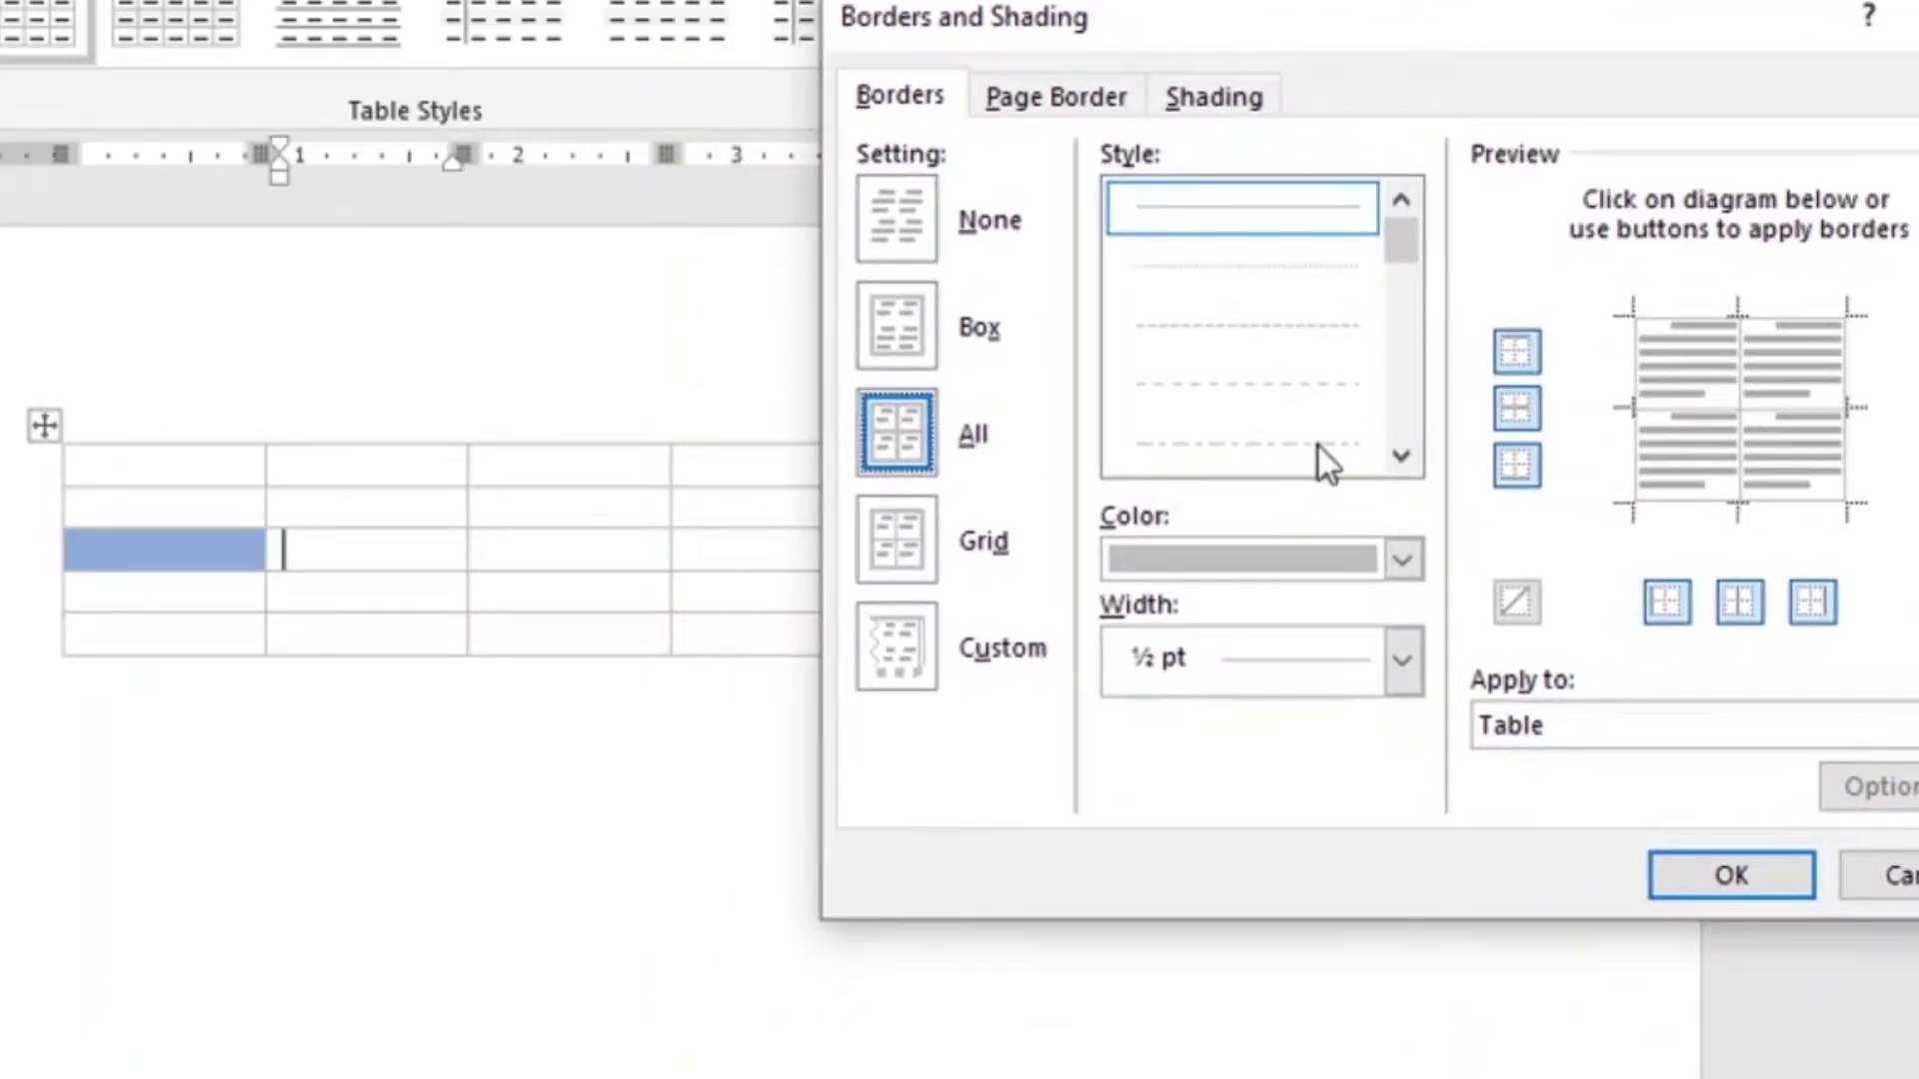
left_click(1405, 660)
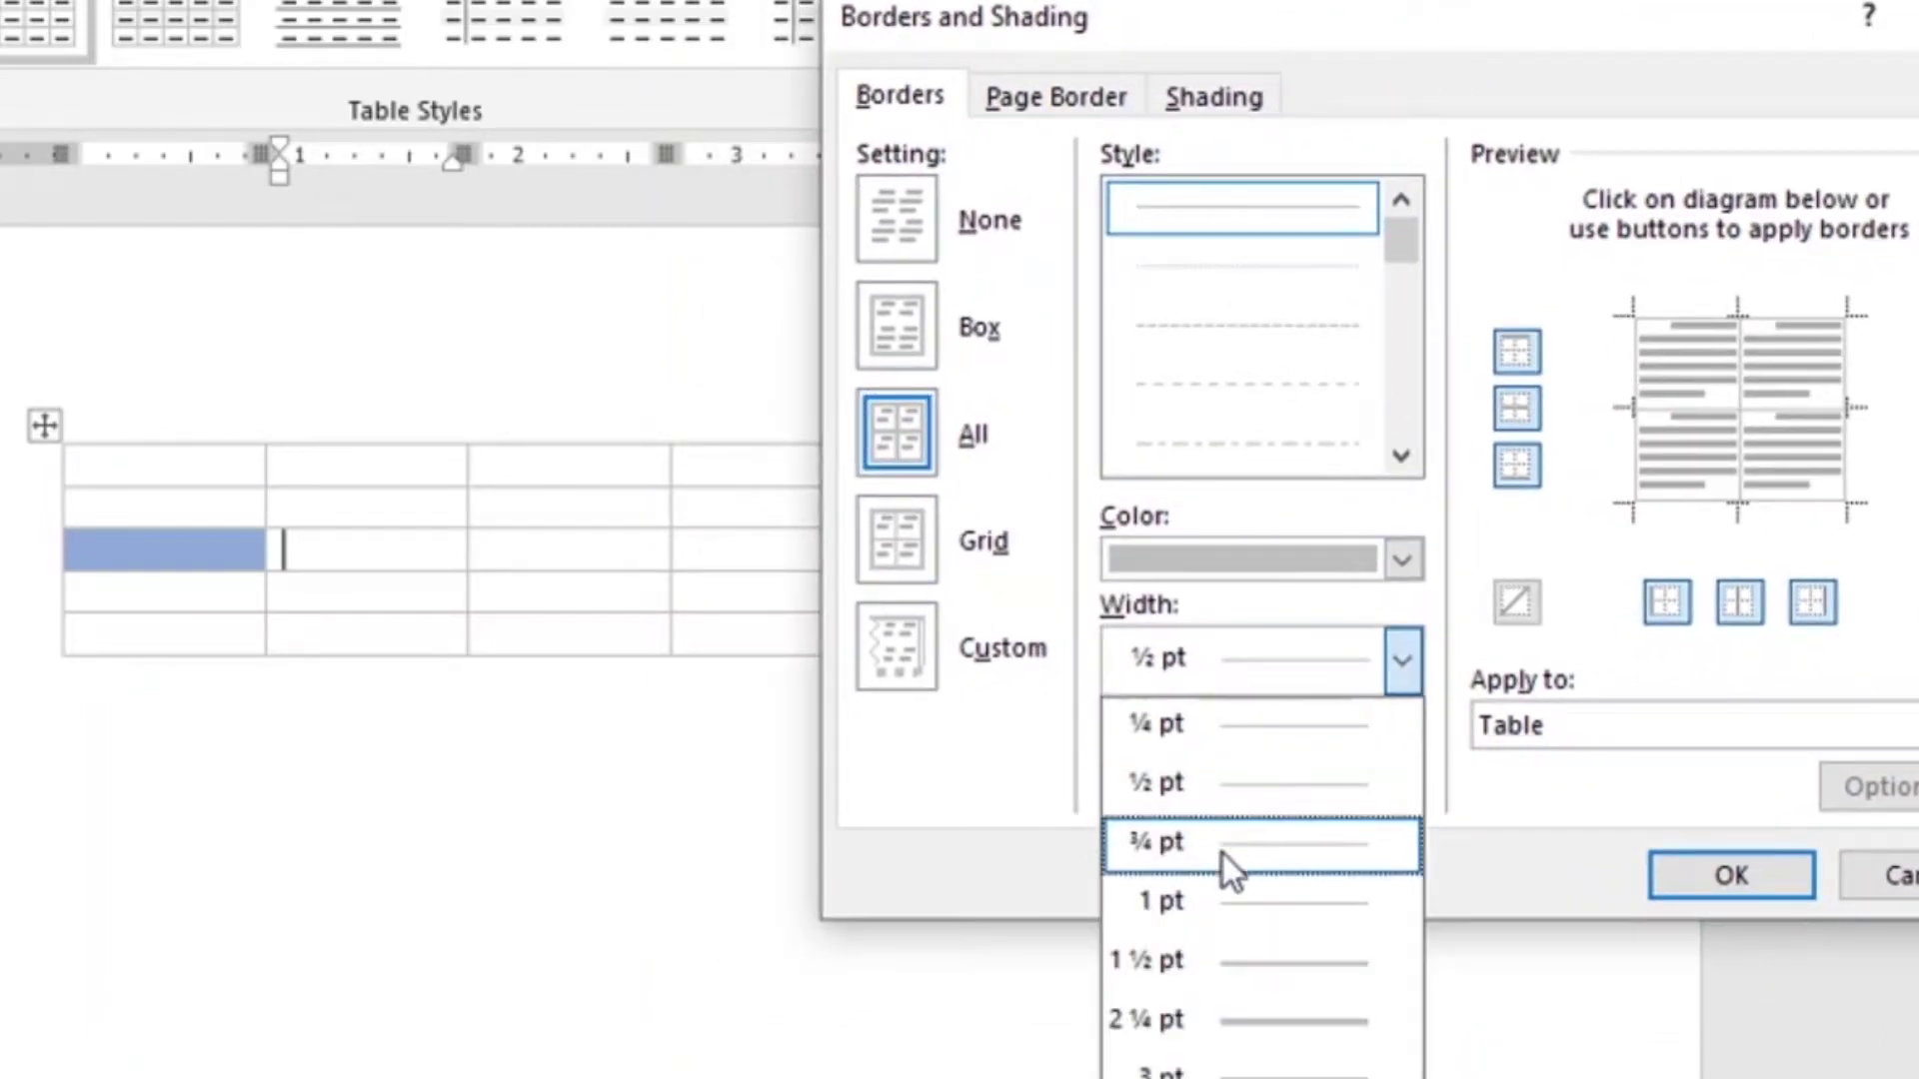
left_click(1256, 1015)
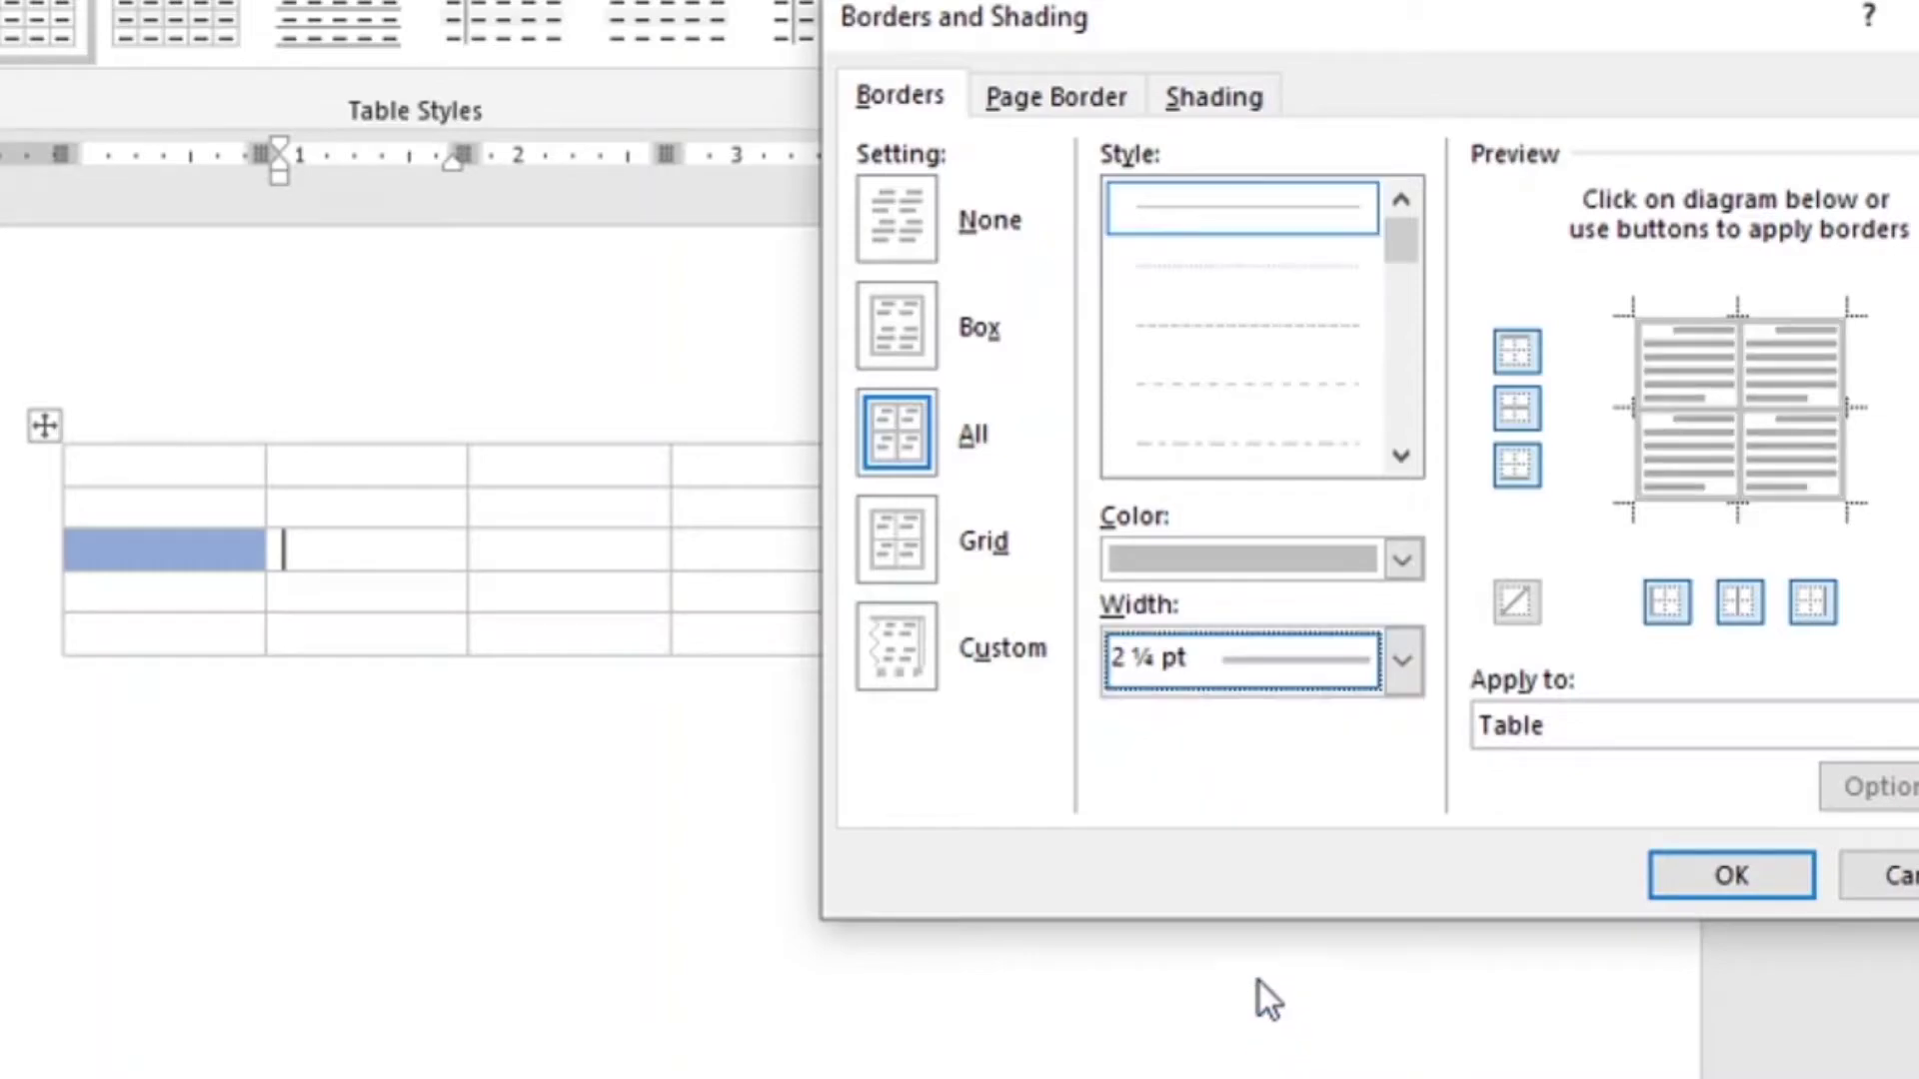
left_click(1403, 561)
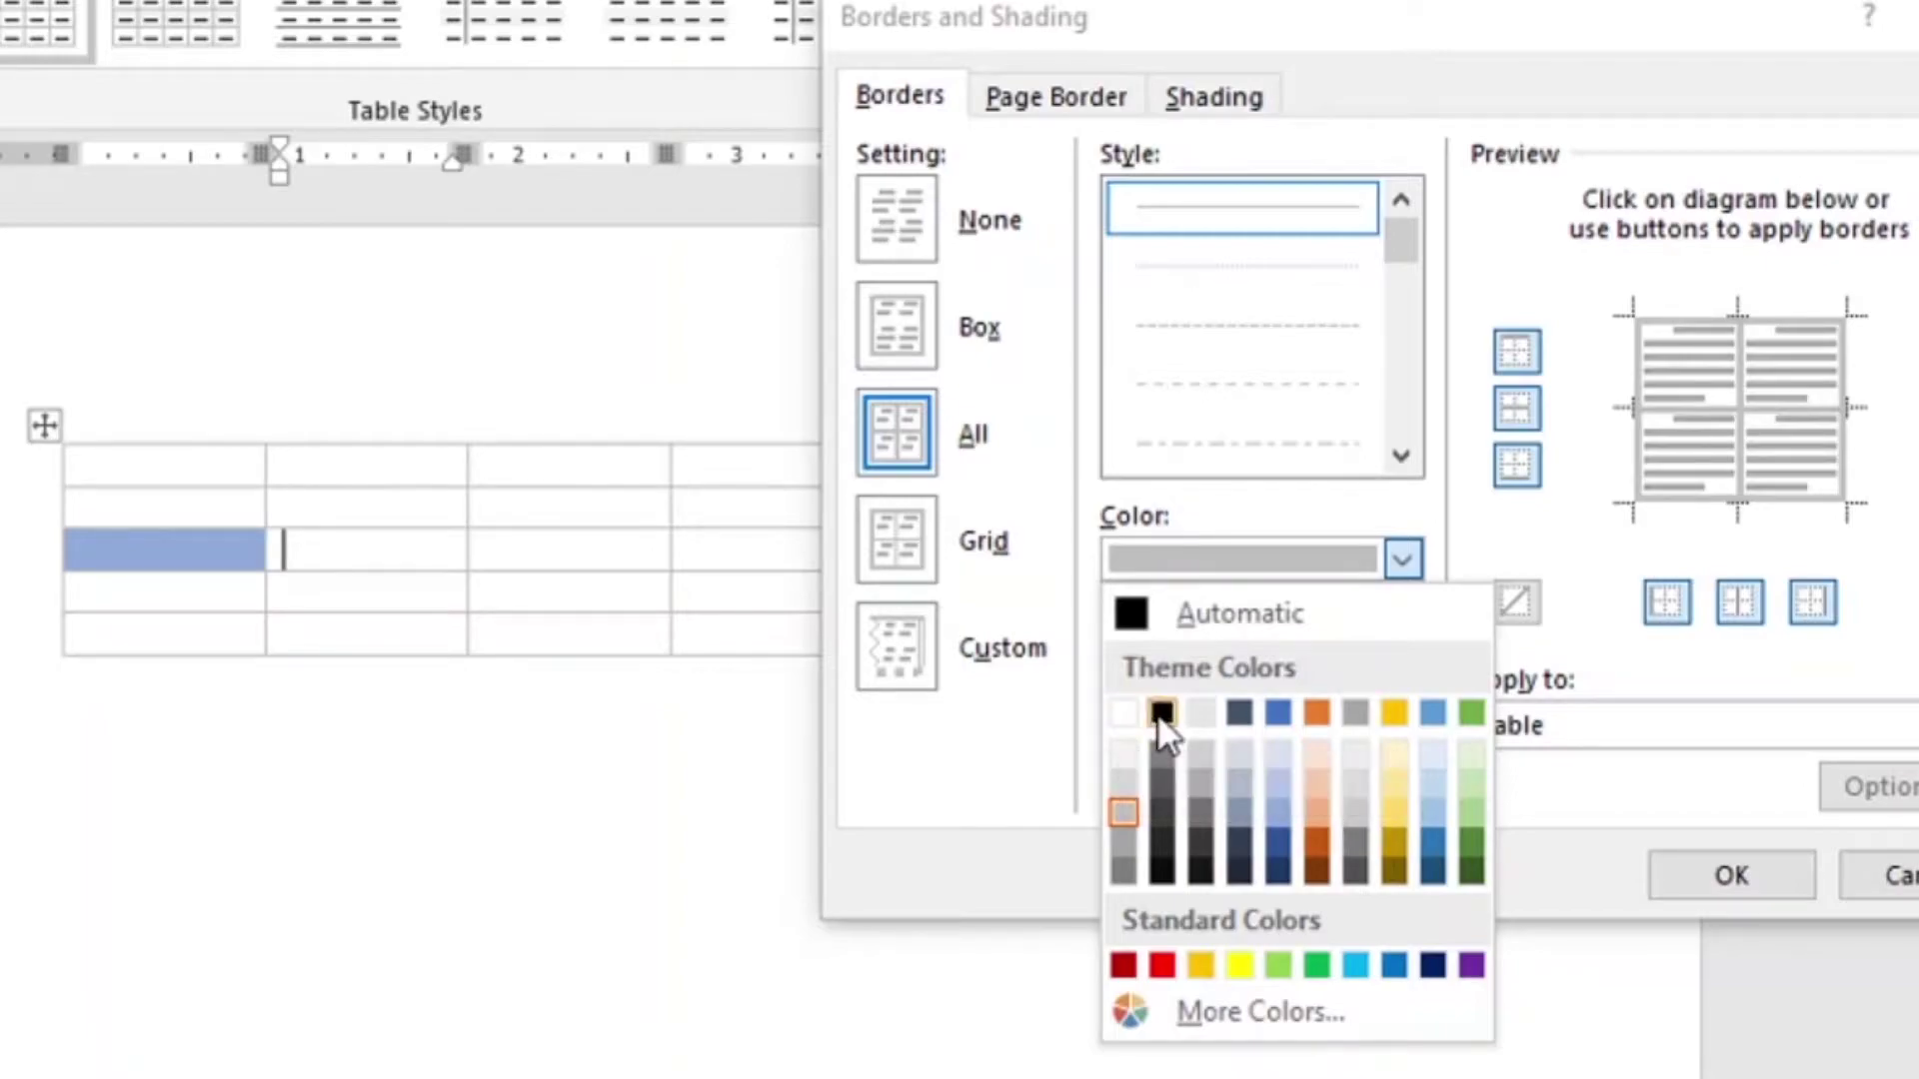
left_click(1124, 812)
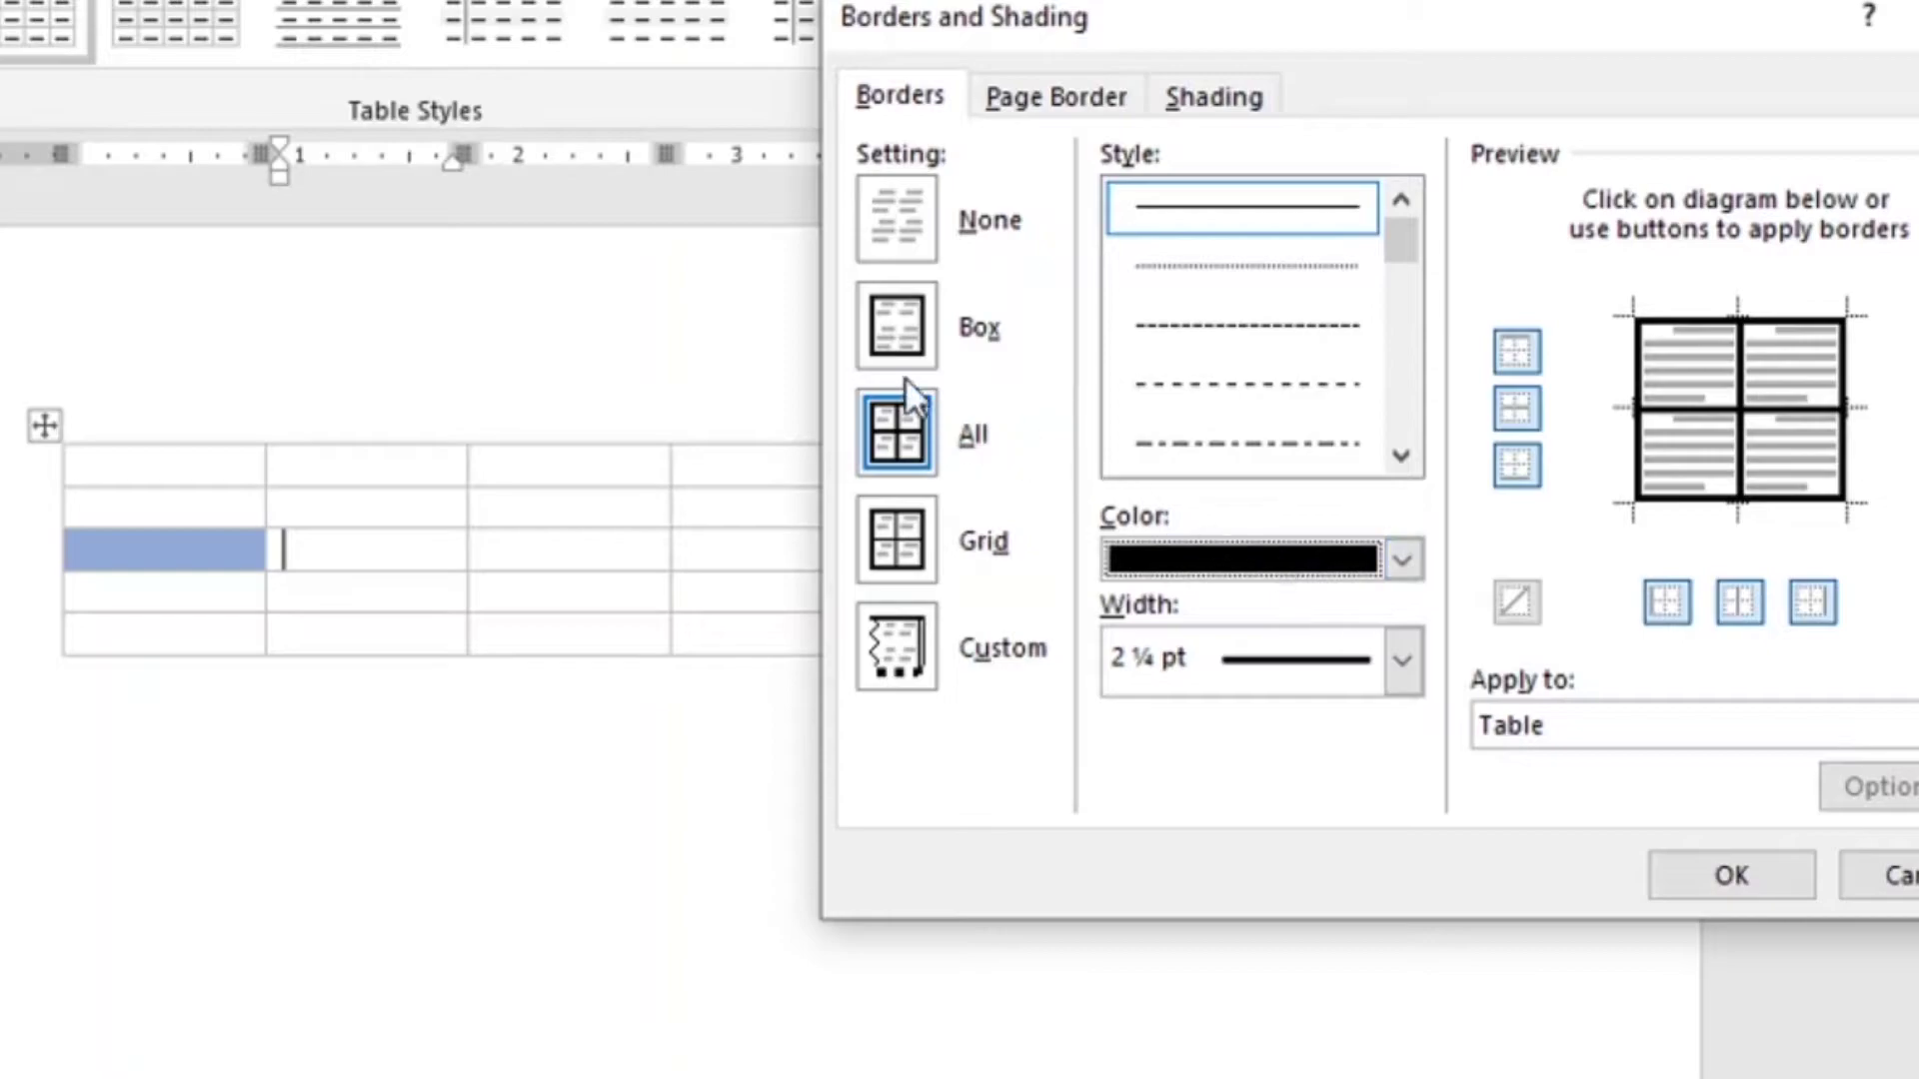
left_click(907, 212)
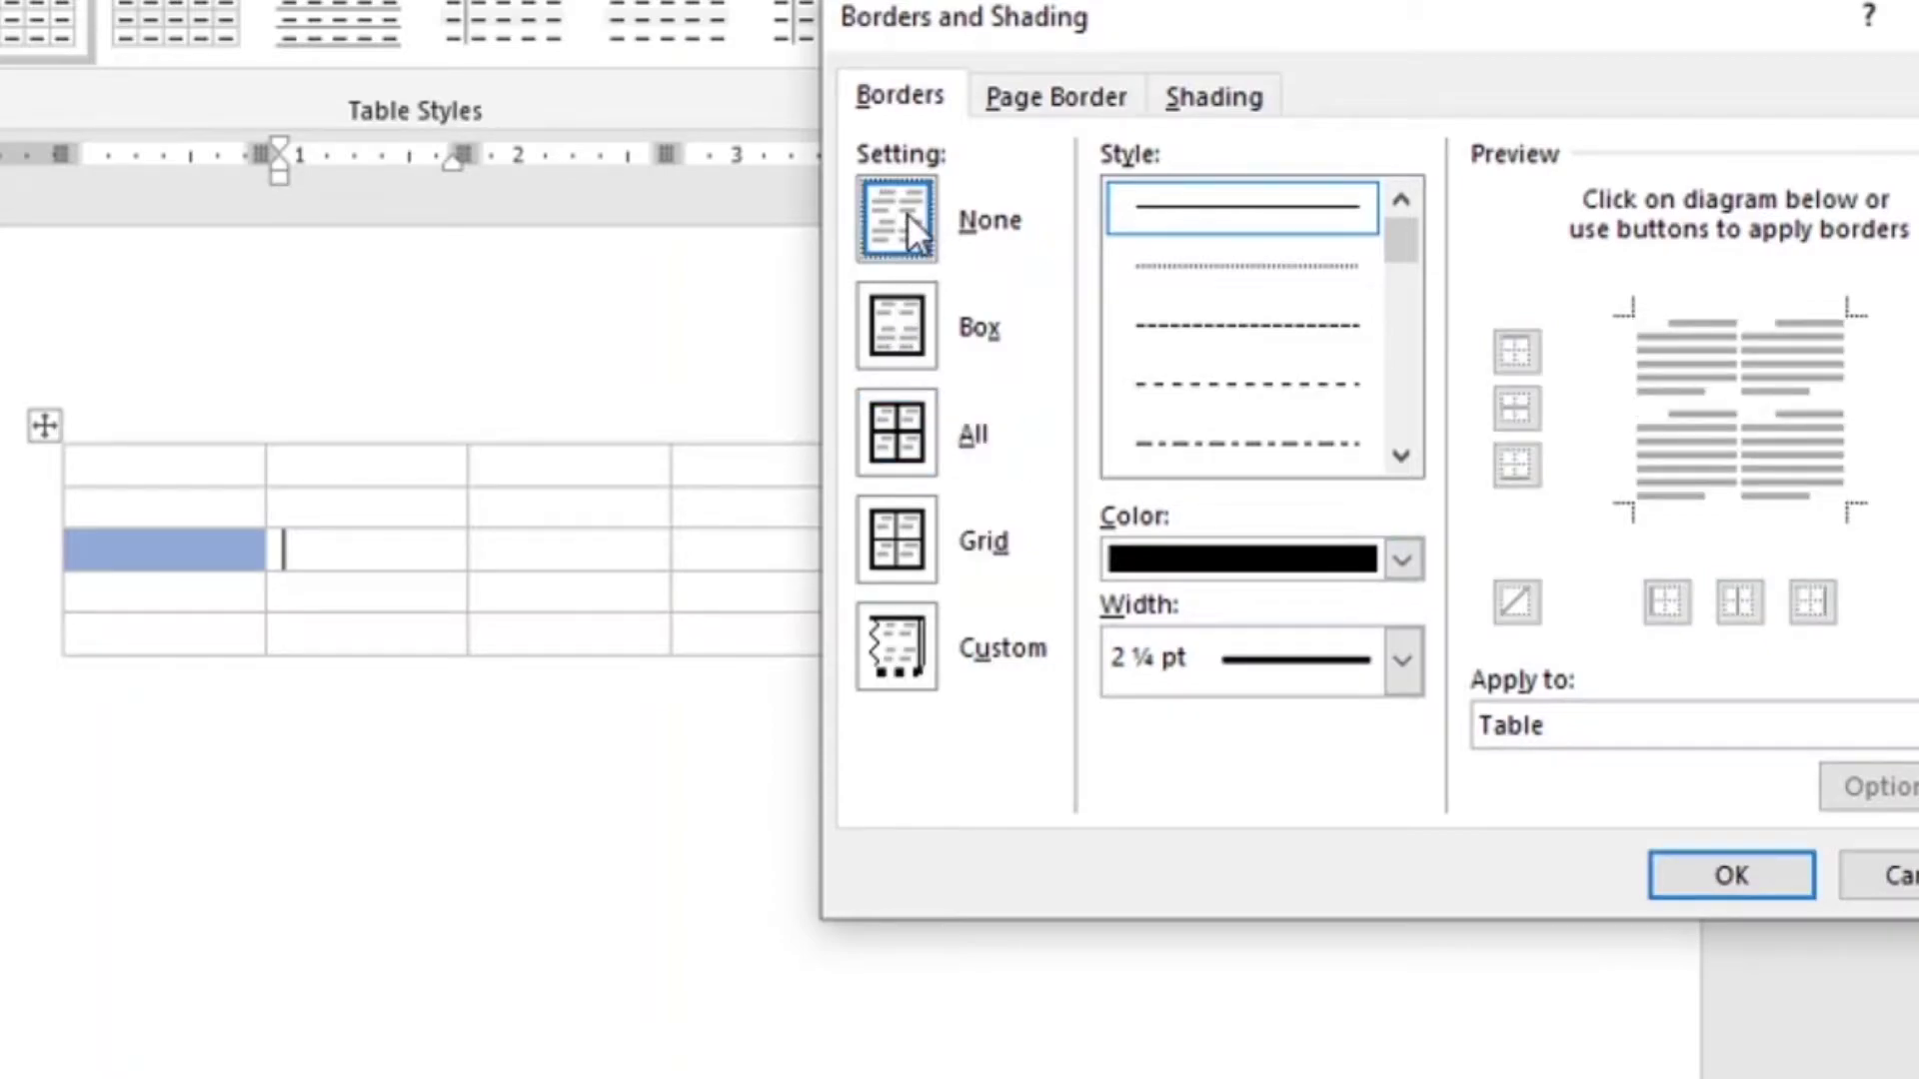
left_click(903, 328)
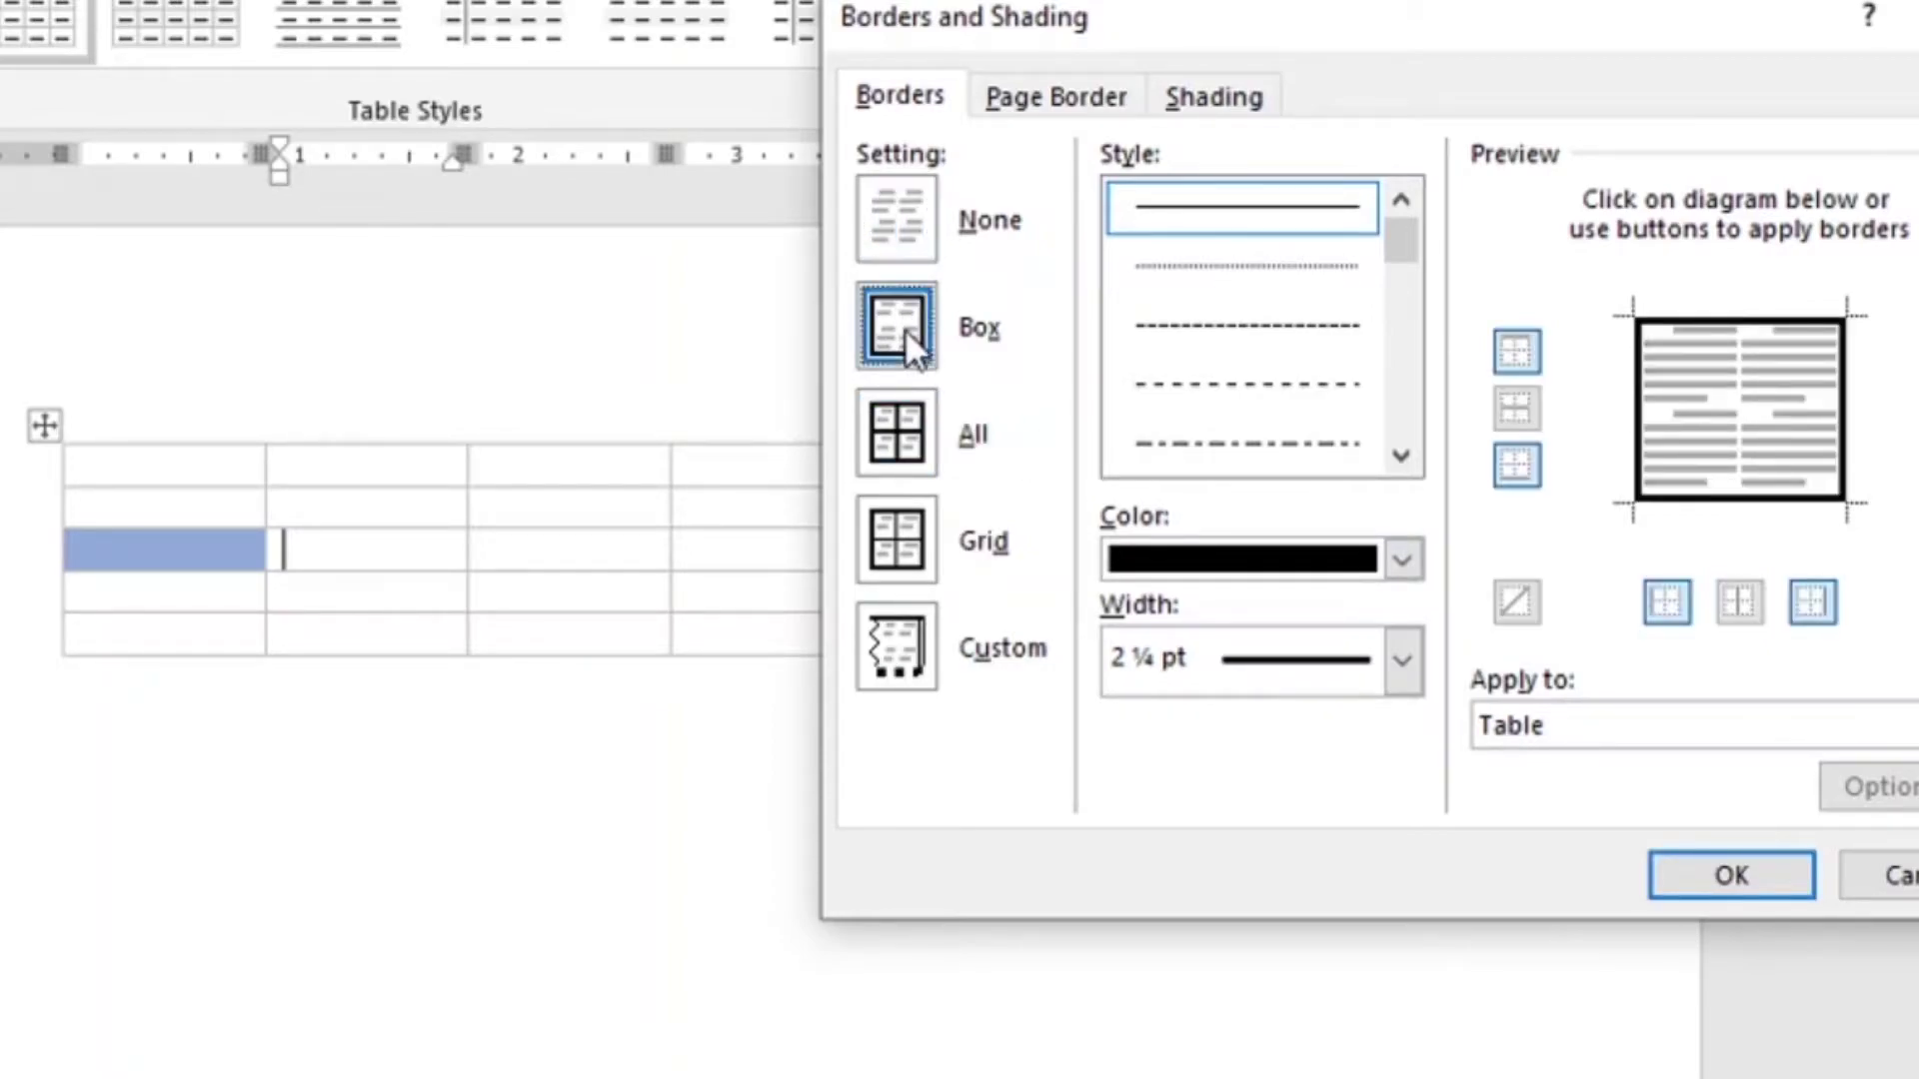
left_click(895, 448)
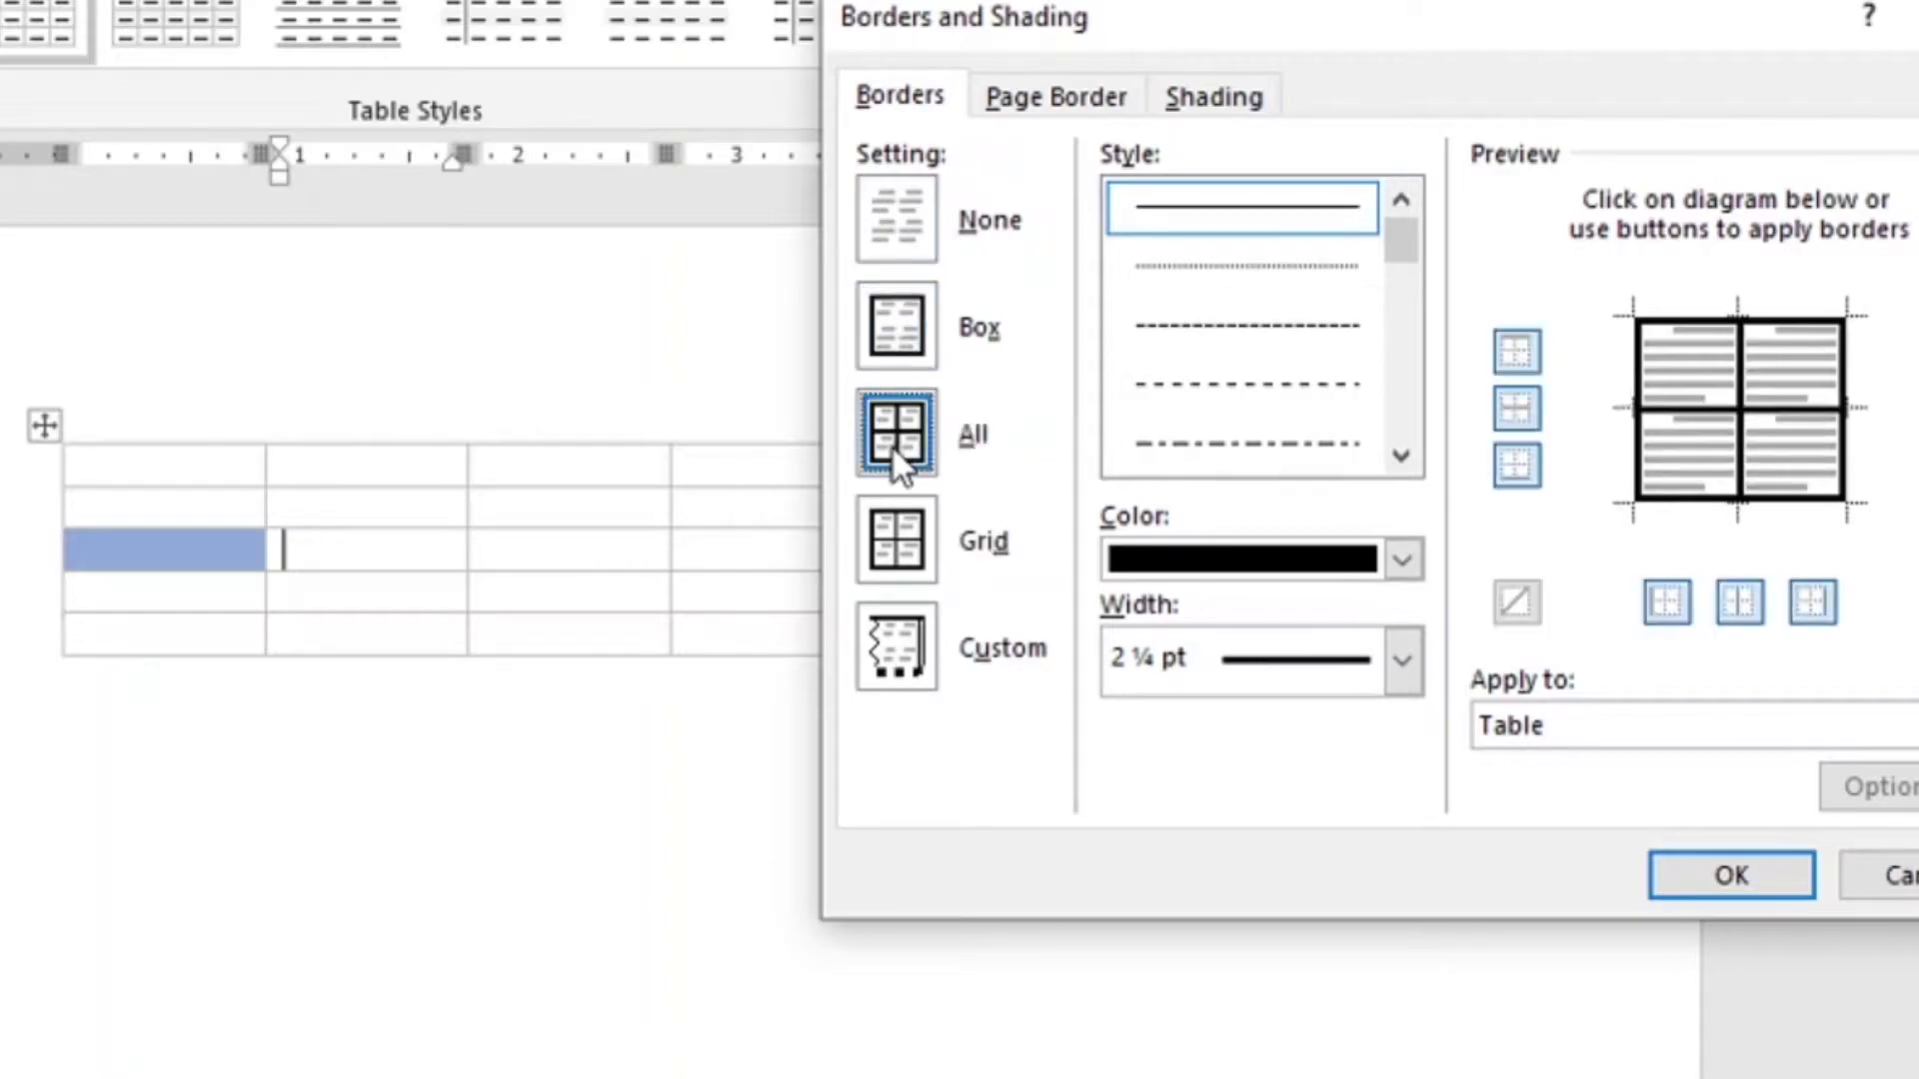
left_click(913, 574)
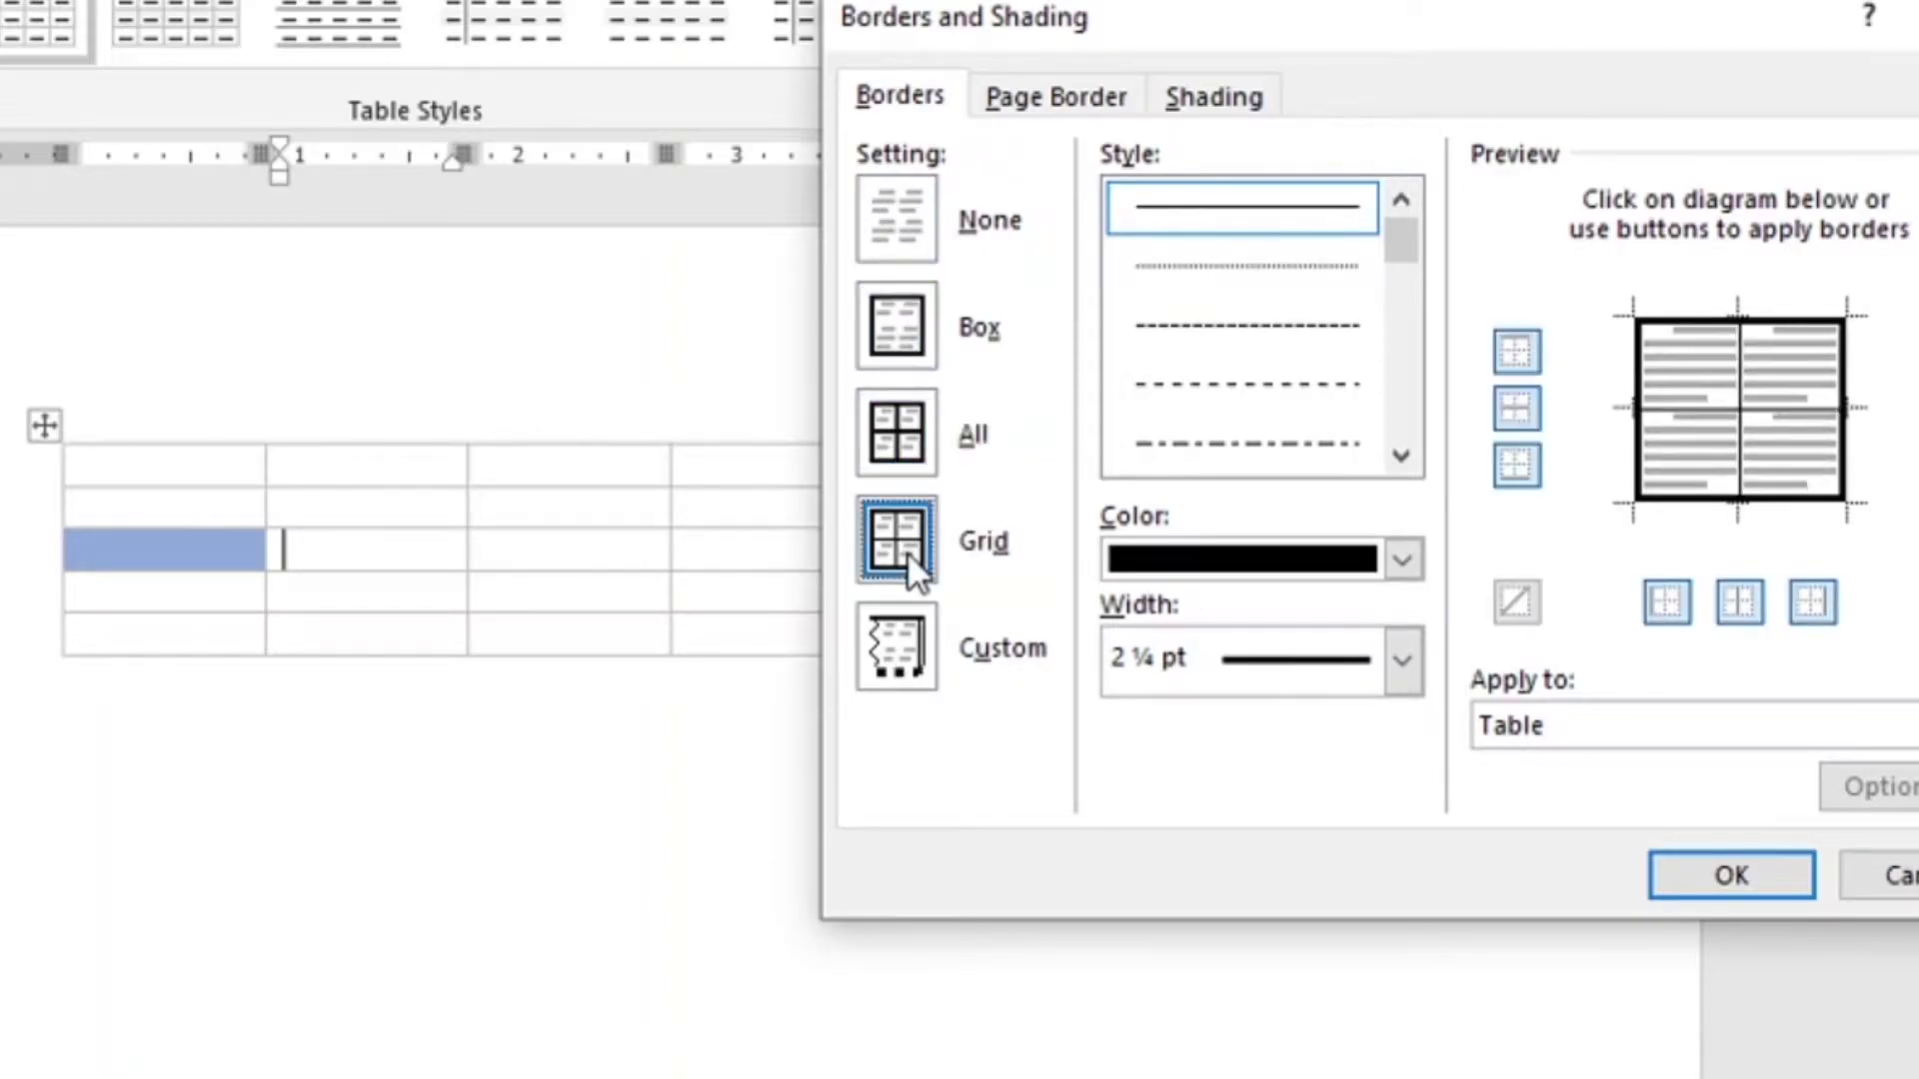
left_click(898, 686)
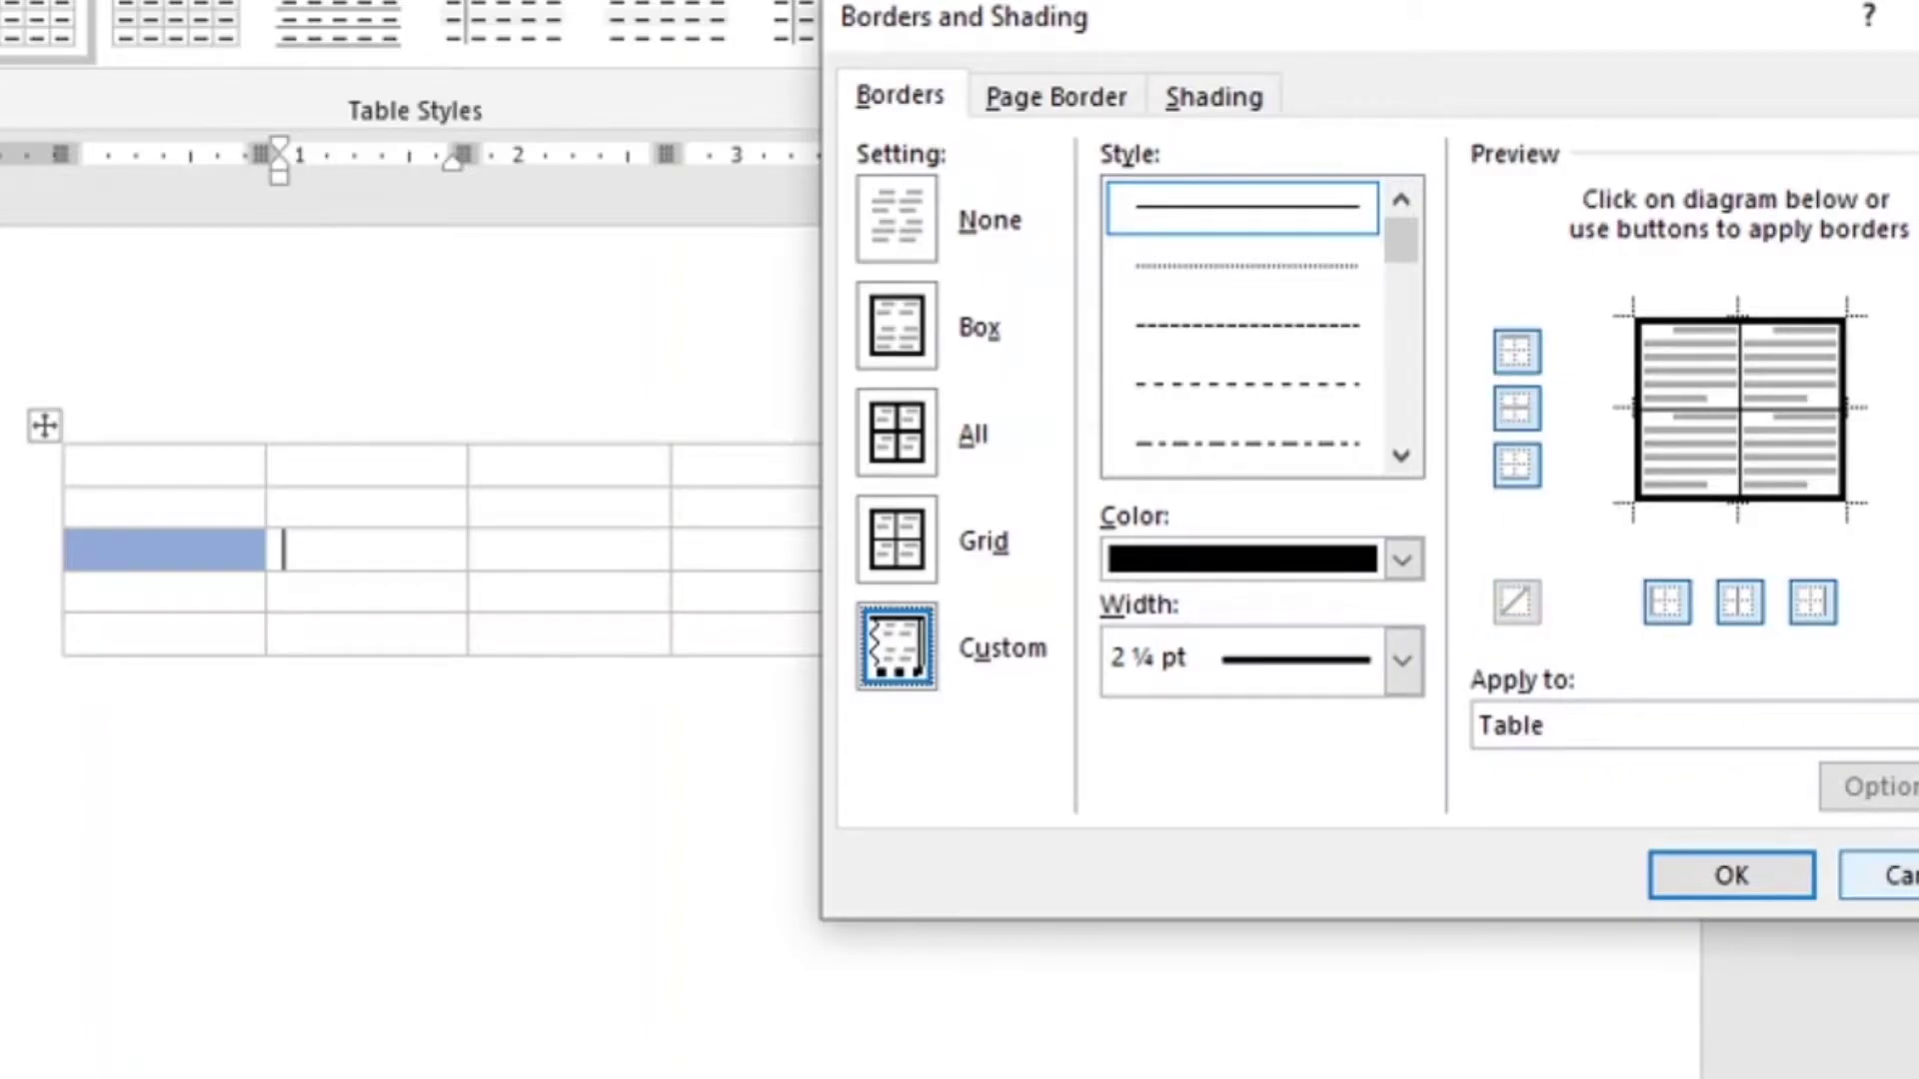
left_click(1742, 879)
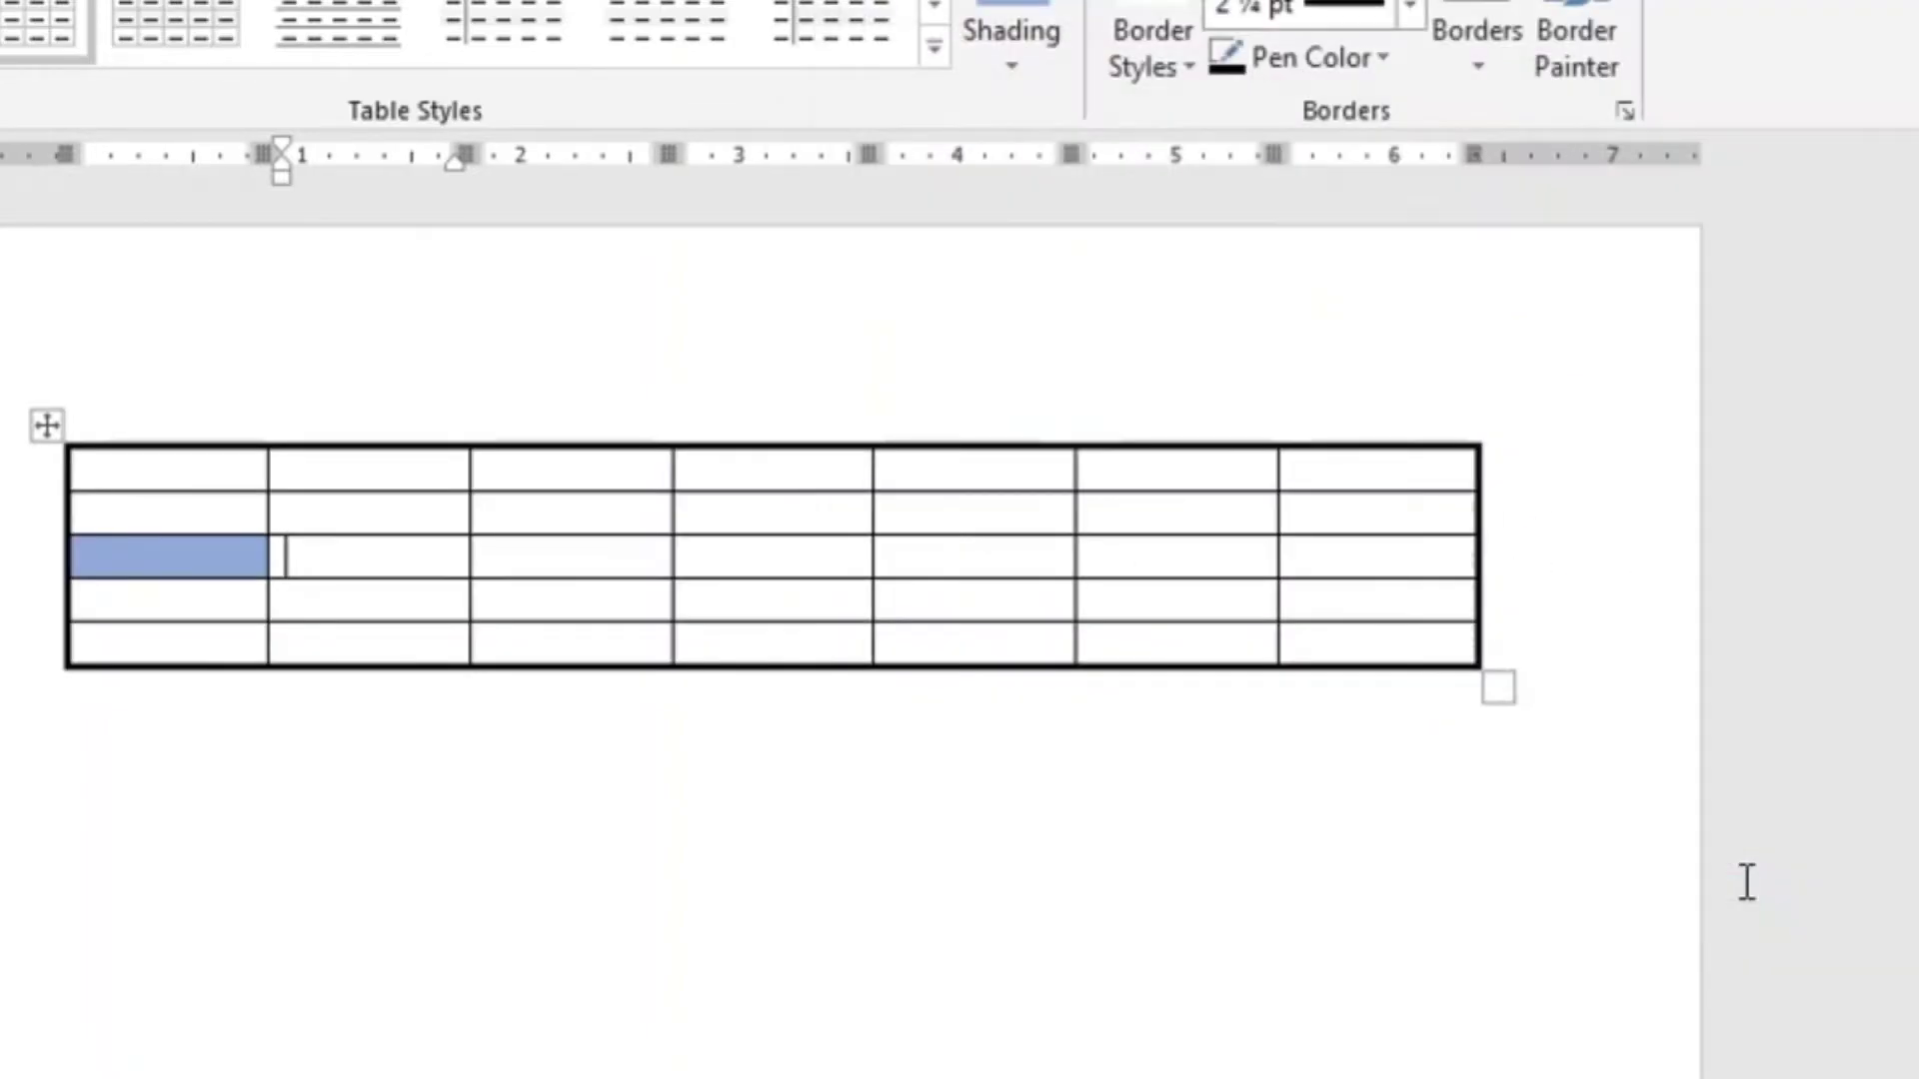
Type 'ssss' sample text into several cells in rows 1 and 3
left_click(204, 740)
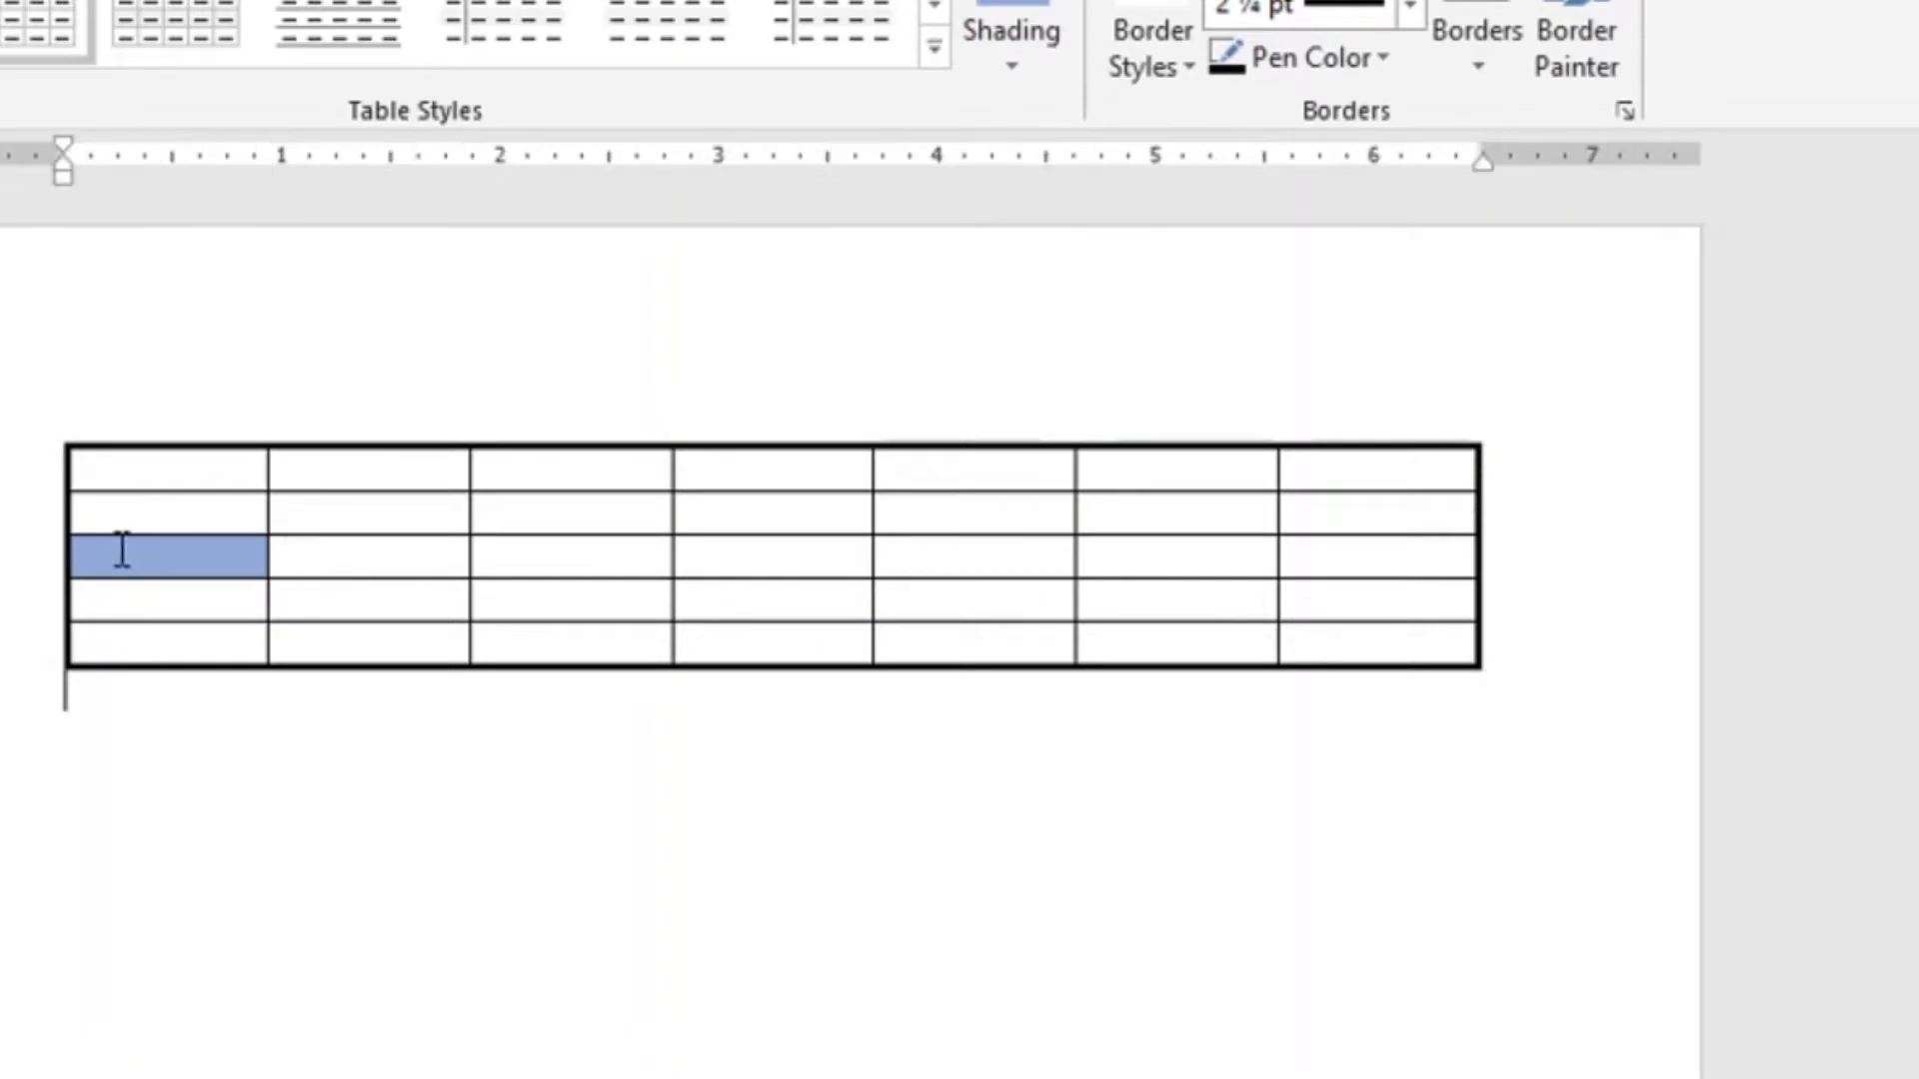
left_click(140, 476)
type("sssss")
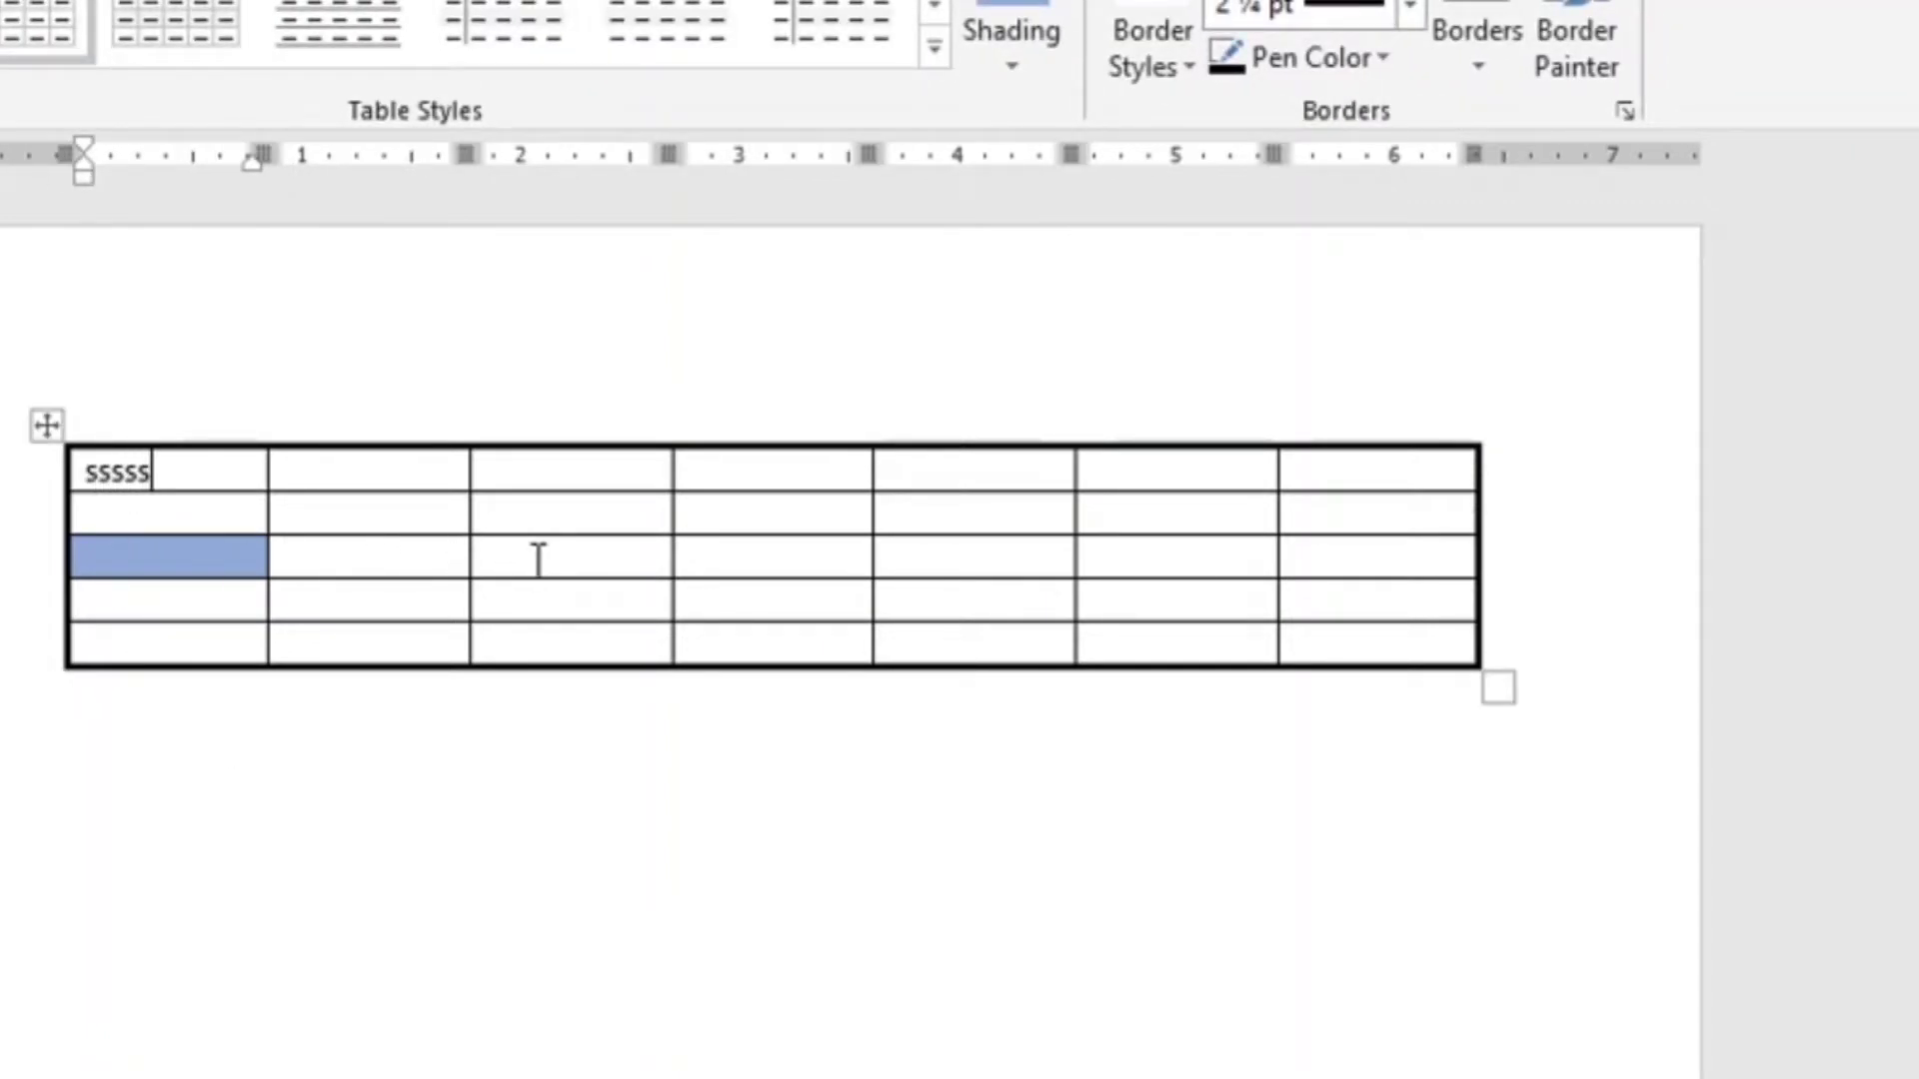
left_click(538, 560)
type("ssss")
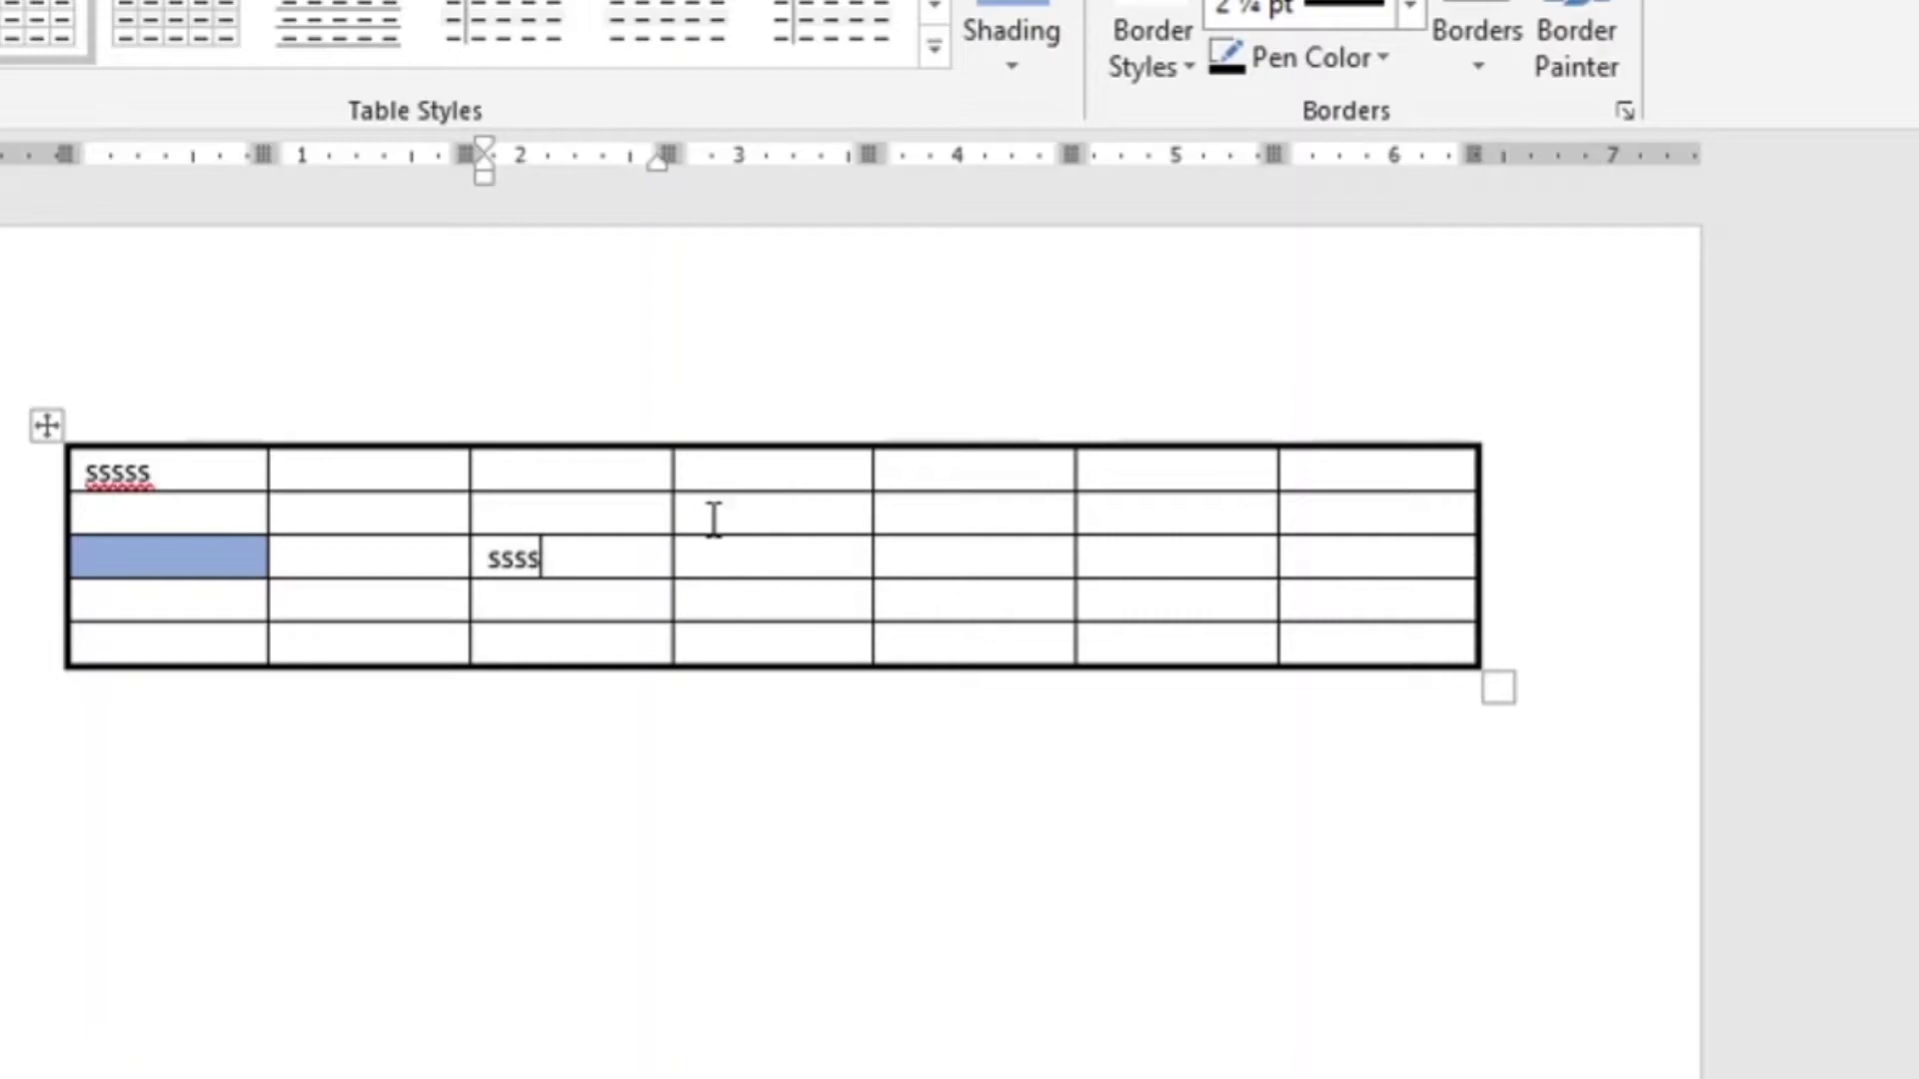
type("s")
left_click(798, 468)
type("ssss")
left_click(1010, 560)
type("ss")
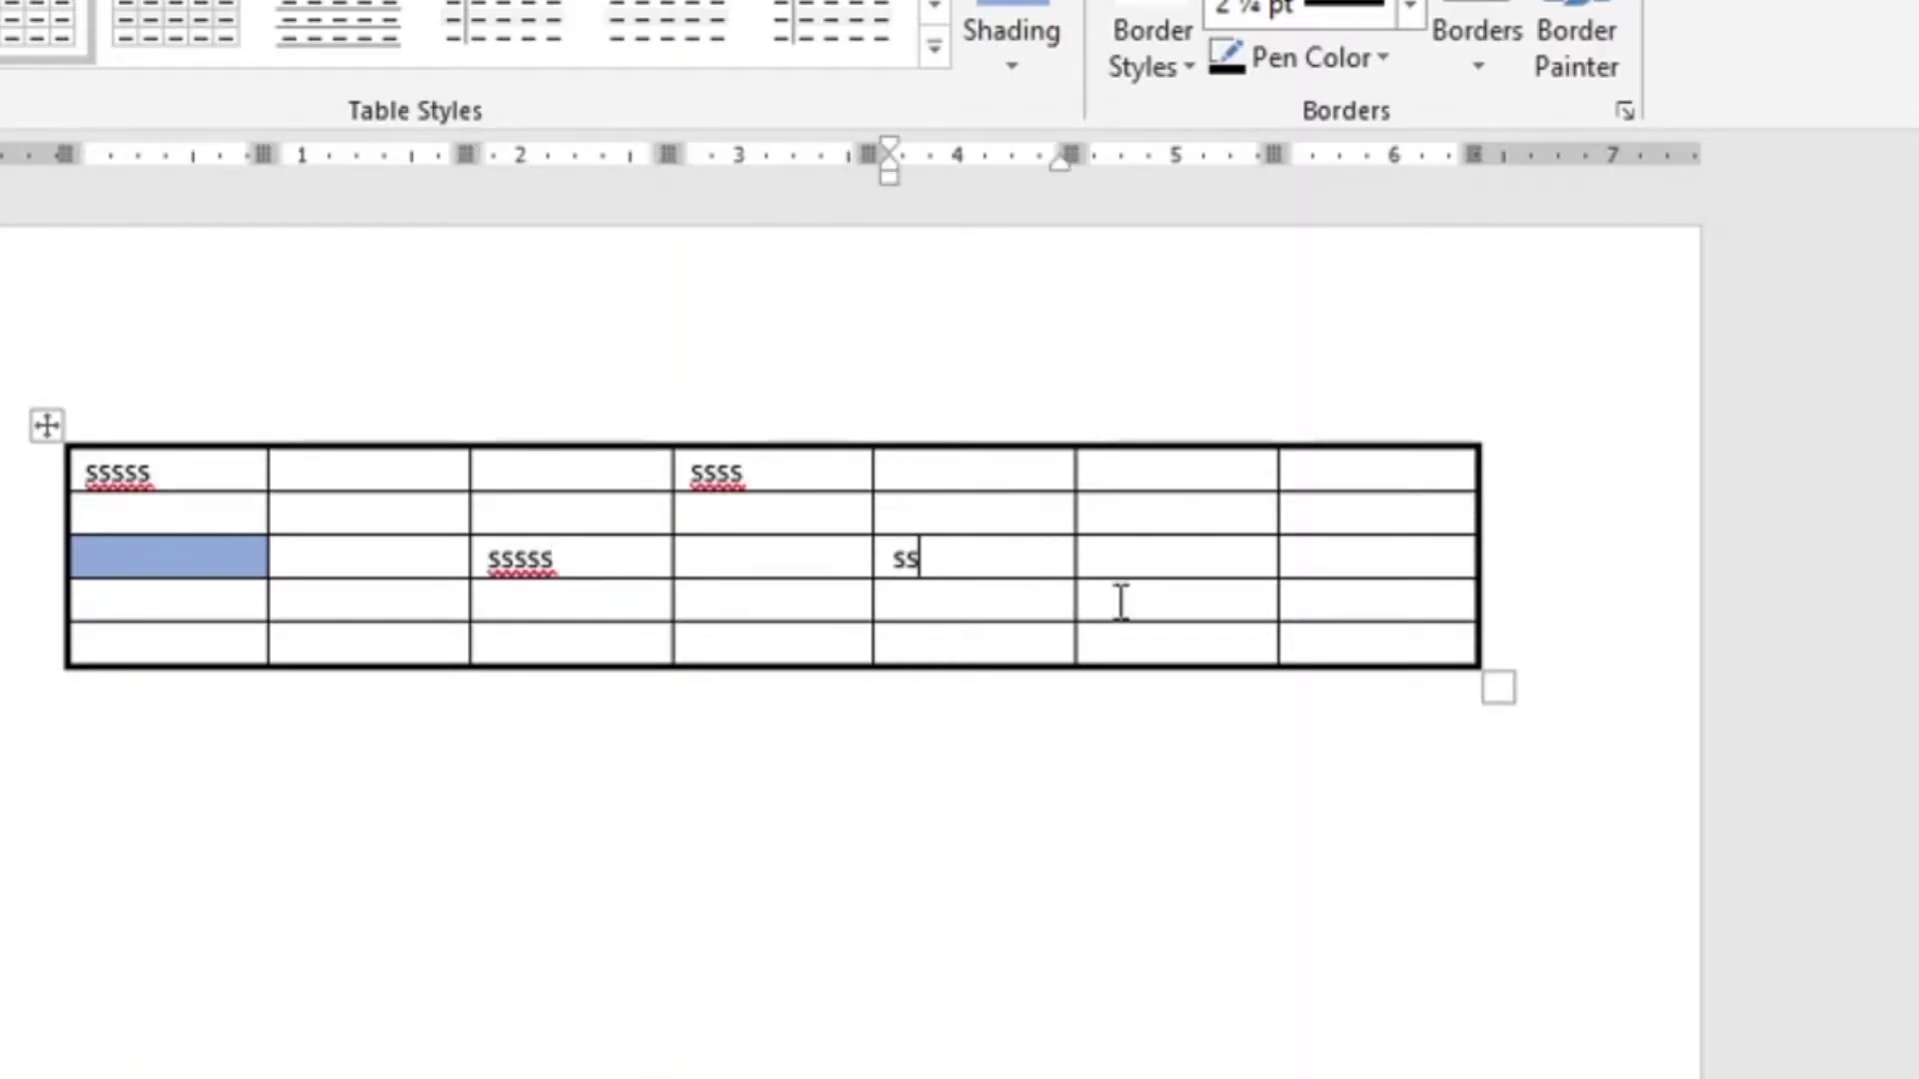
type("ss")
left_click(1220, 643)
type("ssss")
Add text to more cells in rows 1 and 5, then enlarge the table with taller rows
left_click(1299, 470)
type("sss")
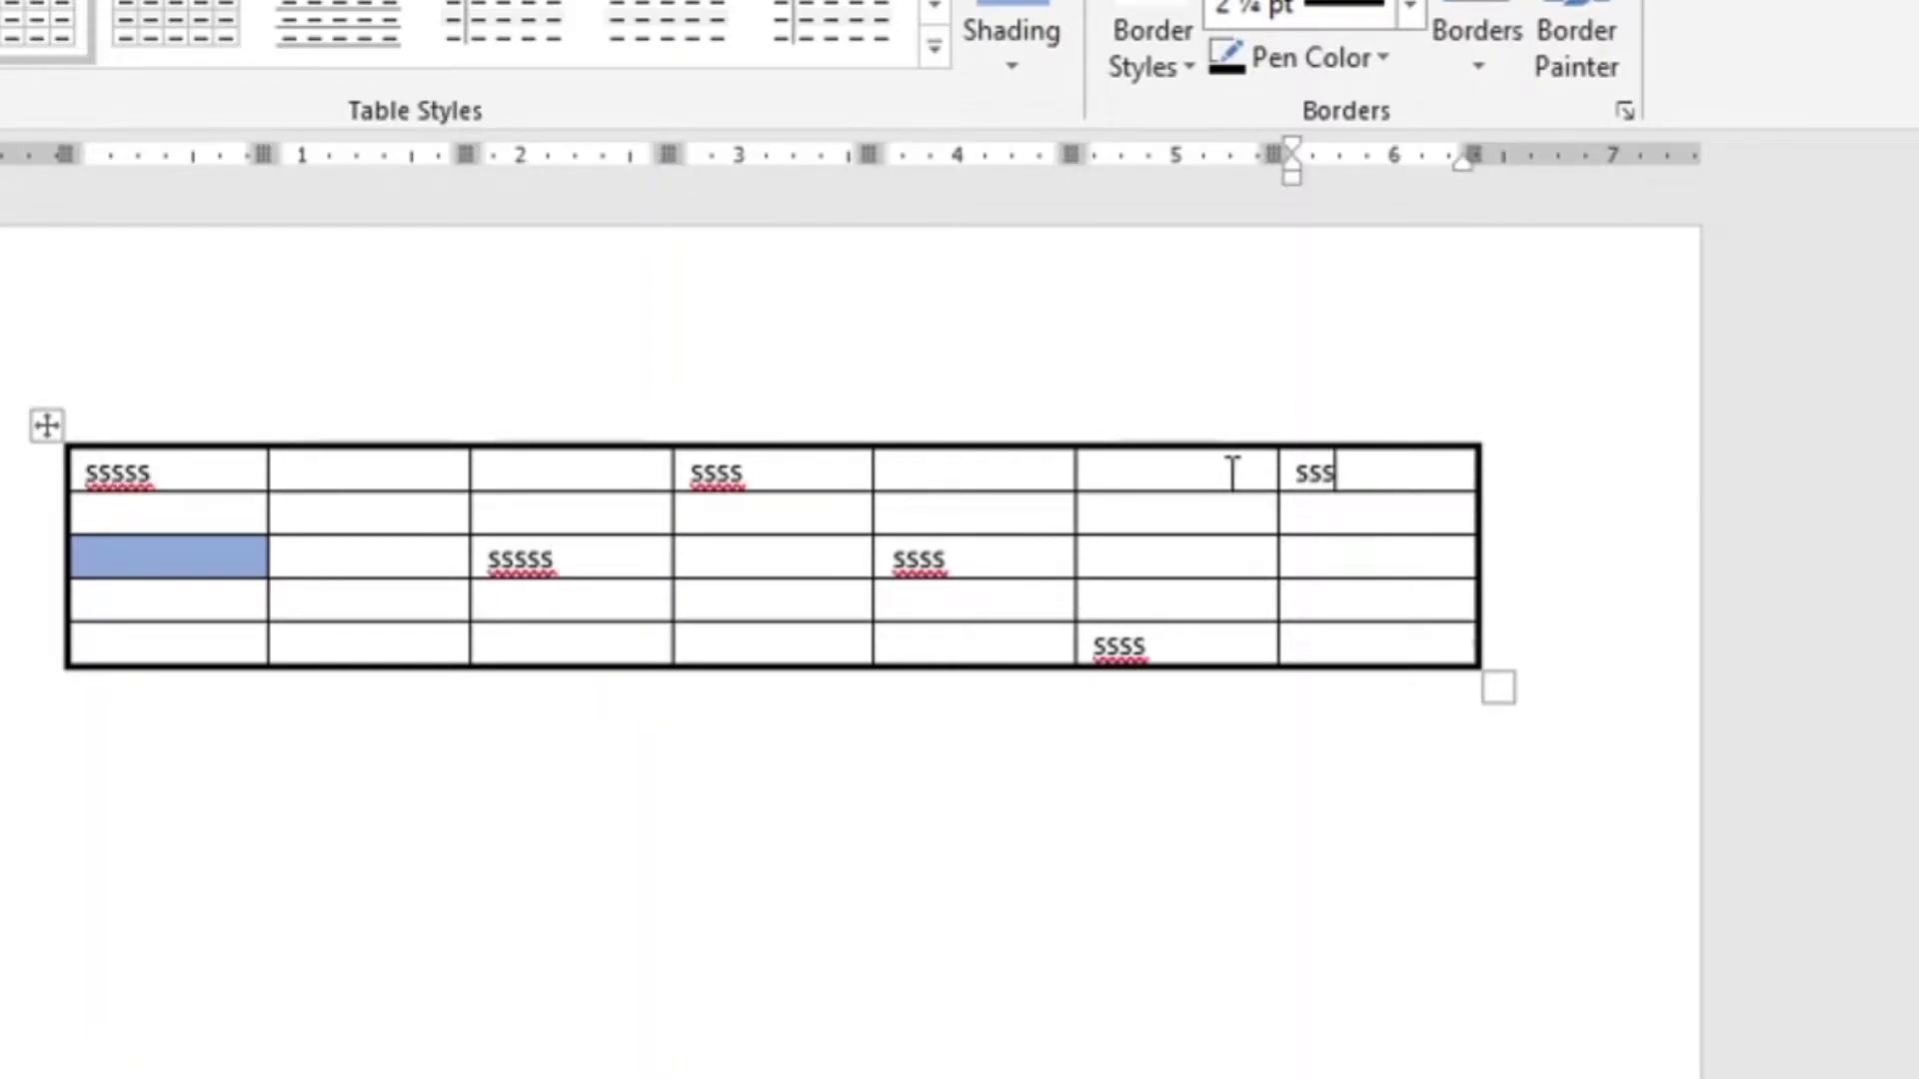
type("s")
left_click(1114, 474)
type("ssss")
left_click(542, 641)
type("sss")
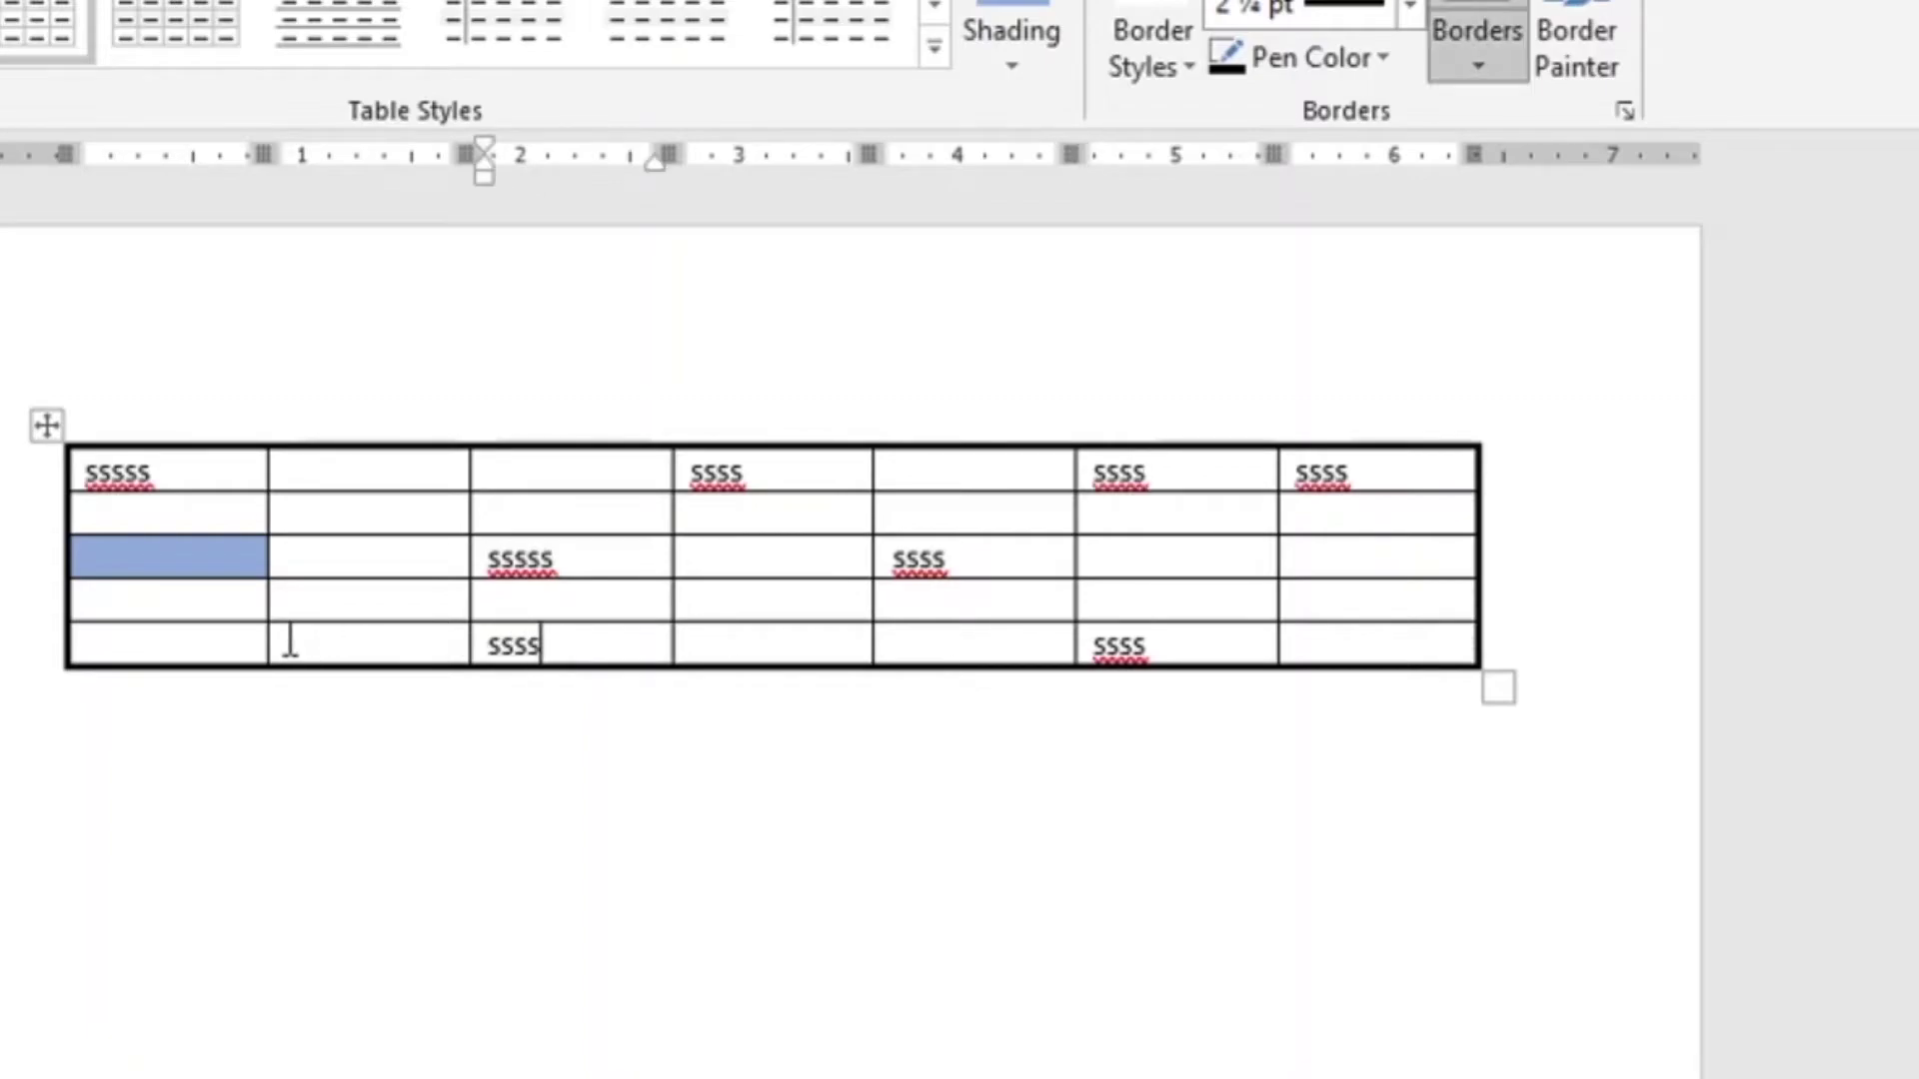
left_click(210, 639)
type("ssss")
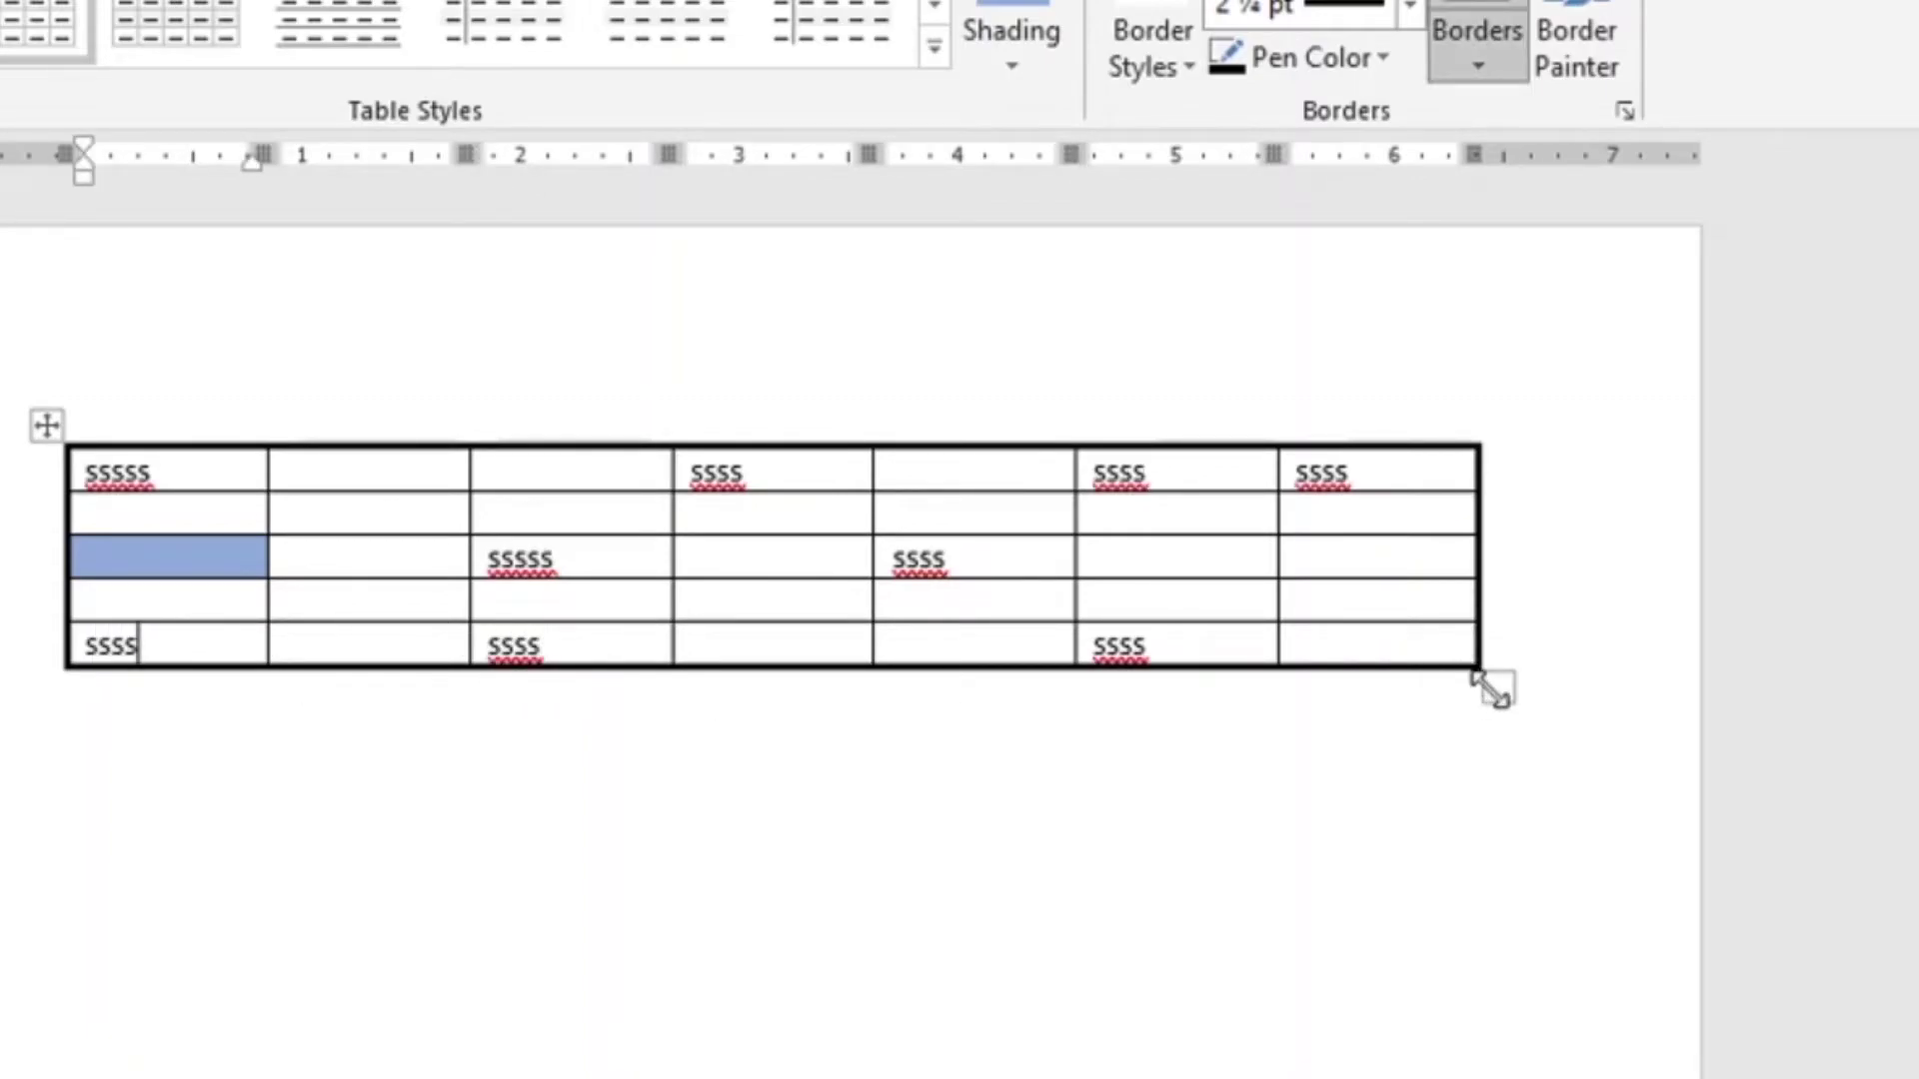
left_click_drag(1491, 690, 1566, 786)
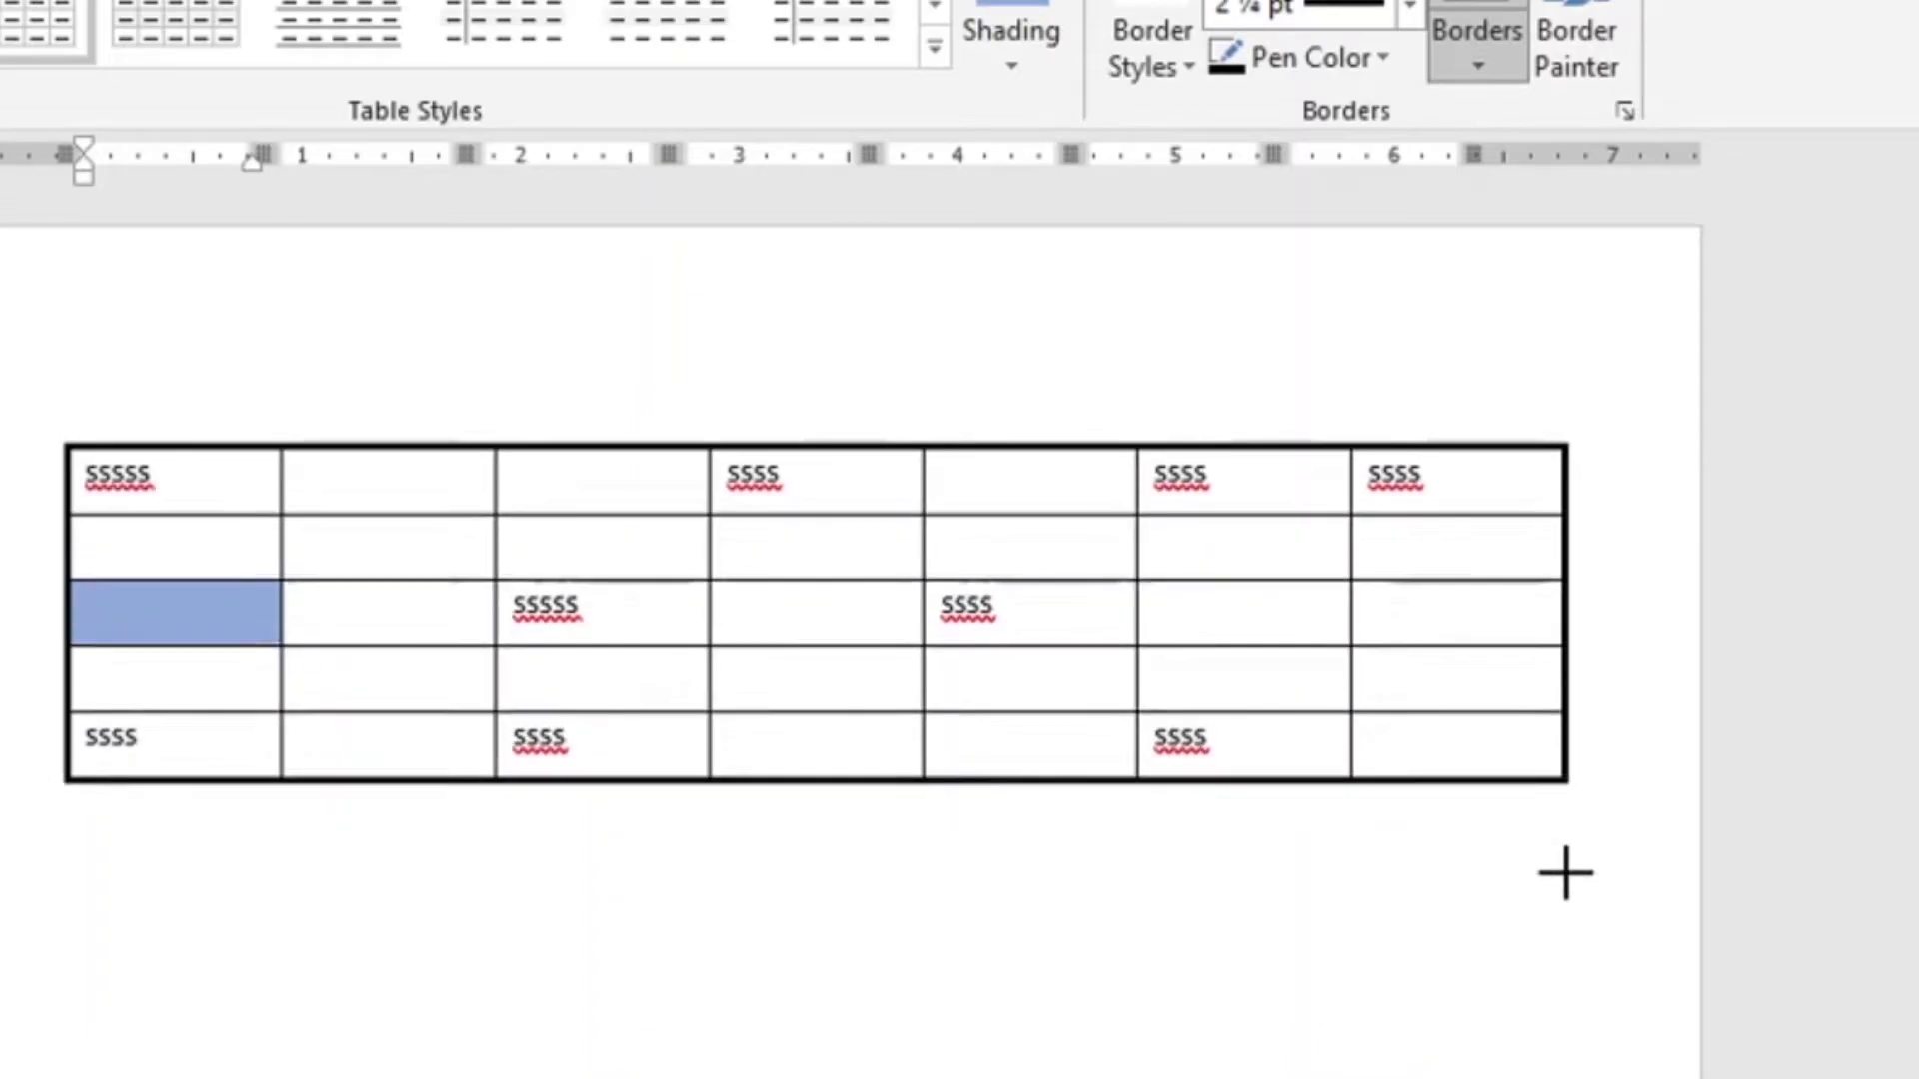
left_click_drag(1566, 786, 1572, 964)
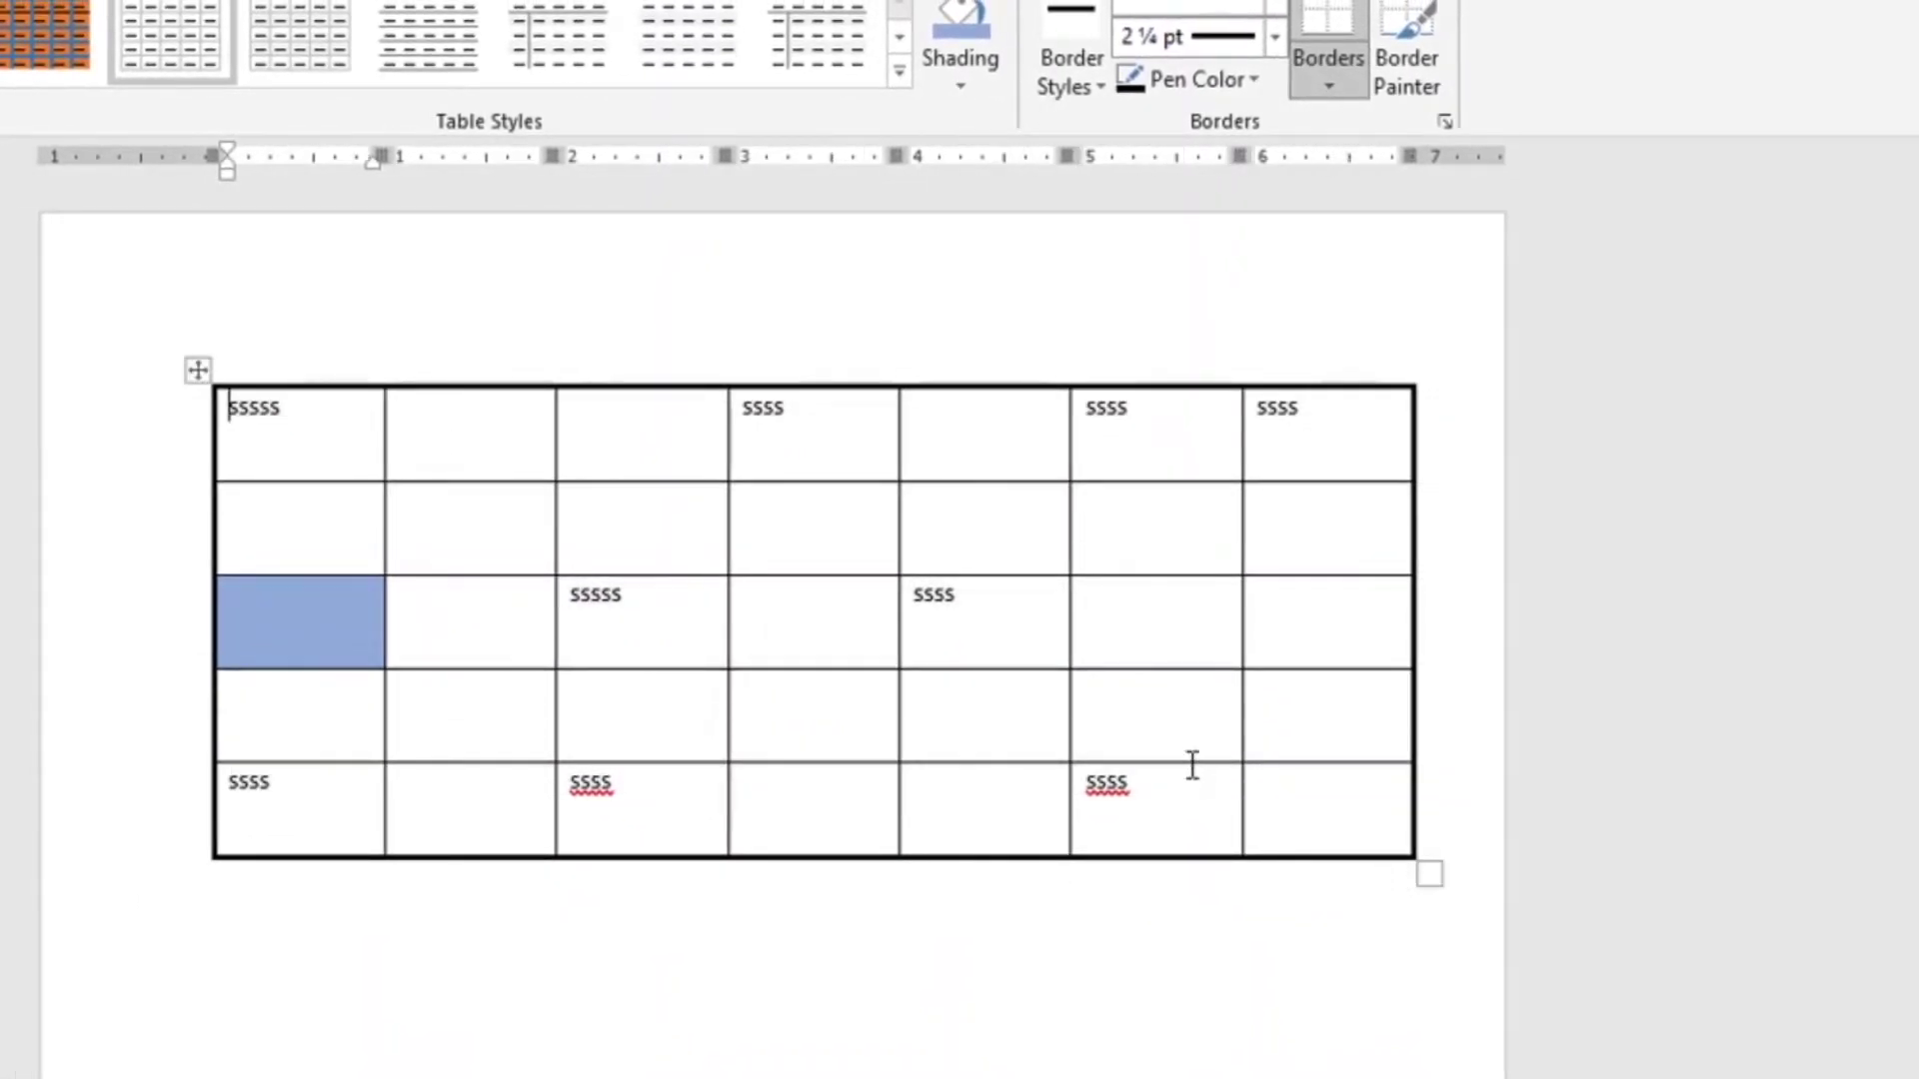
Remove the table's top, inside horizontal and bottom borders
left_click(195, 370)
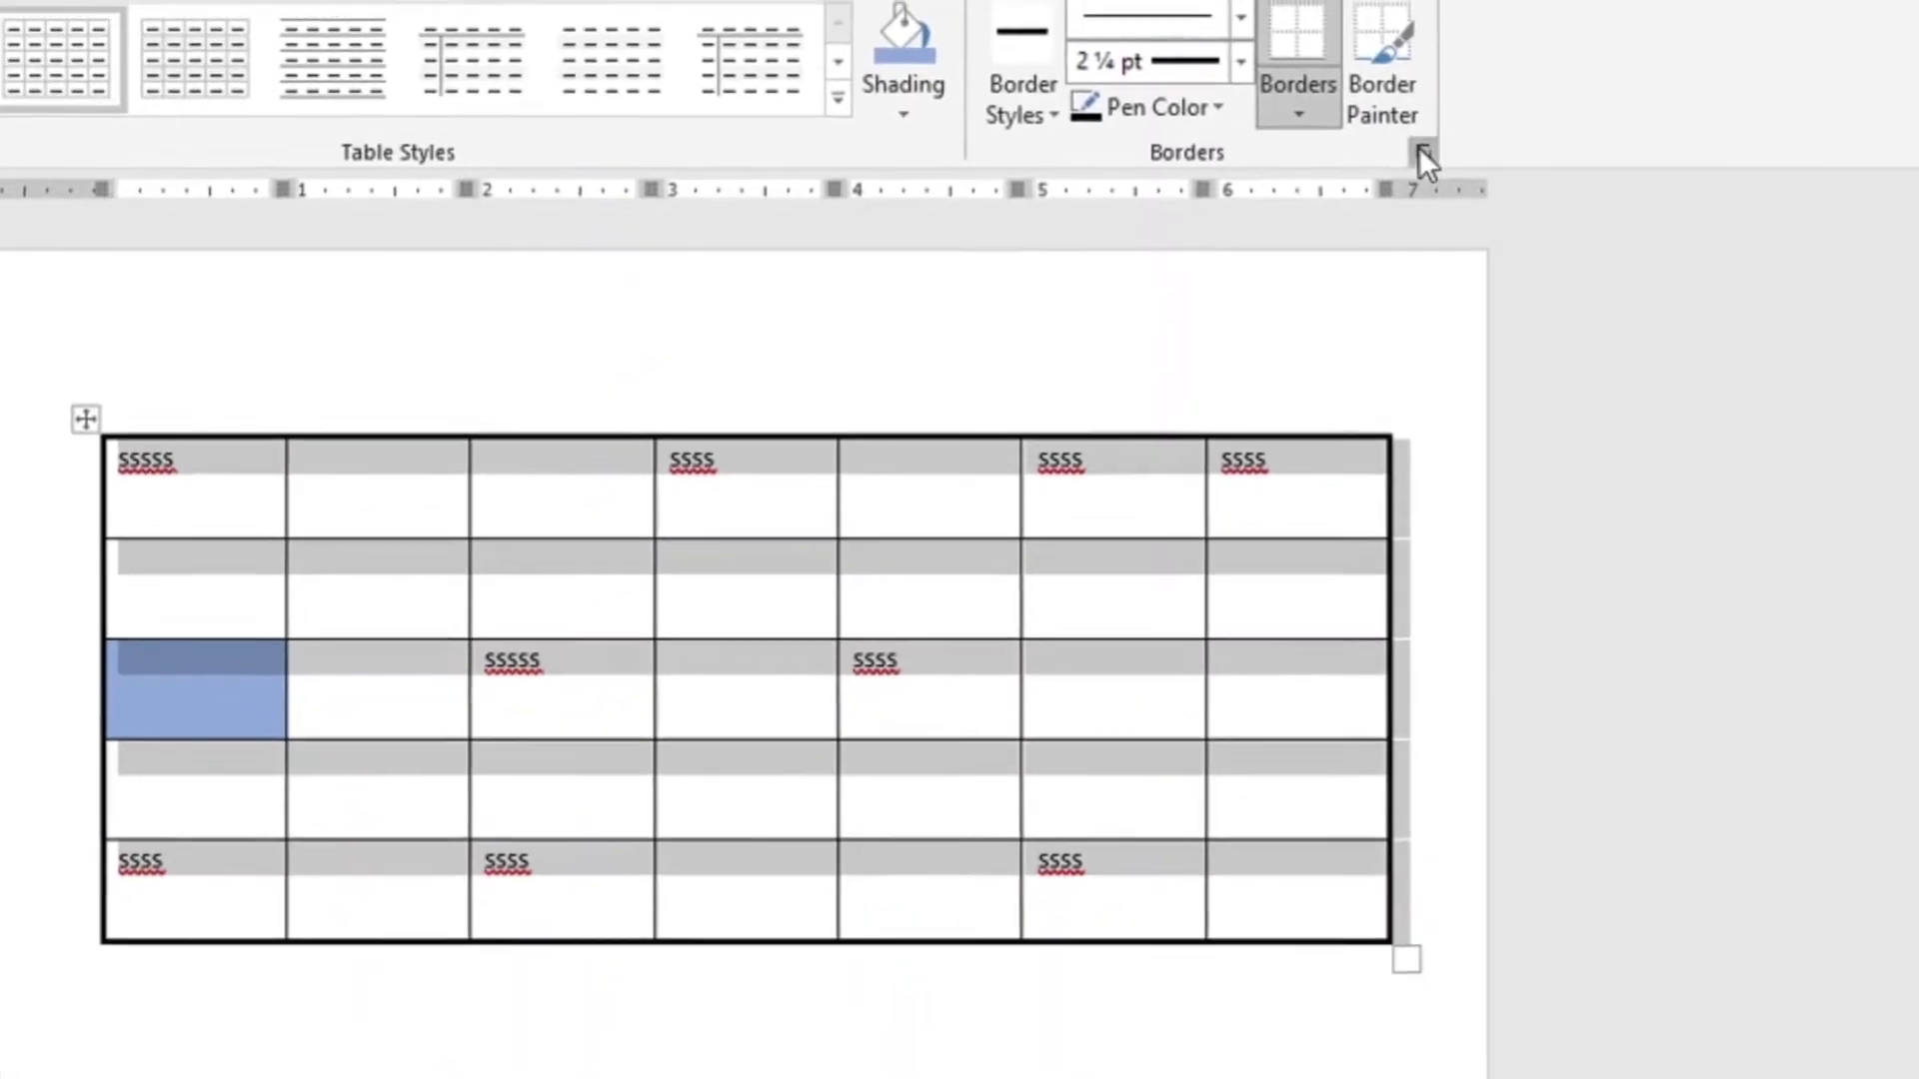
left_click(1445, 121)
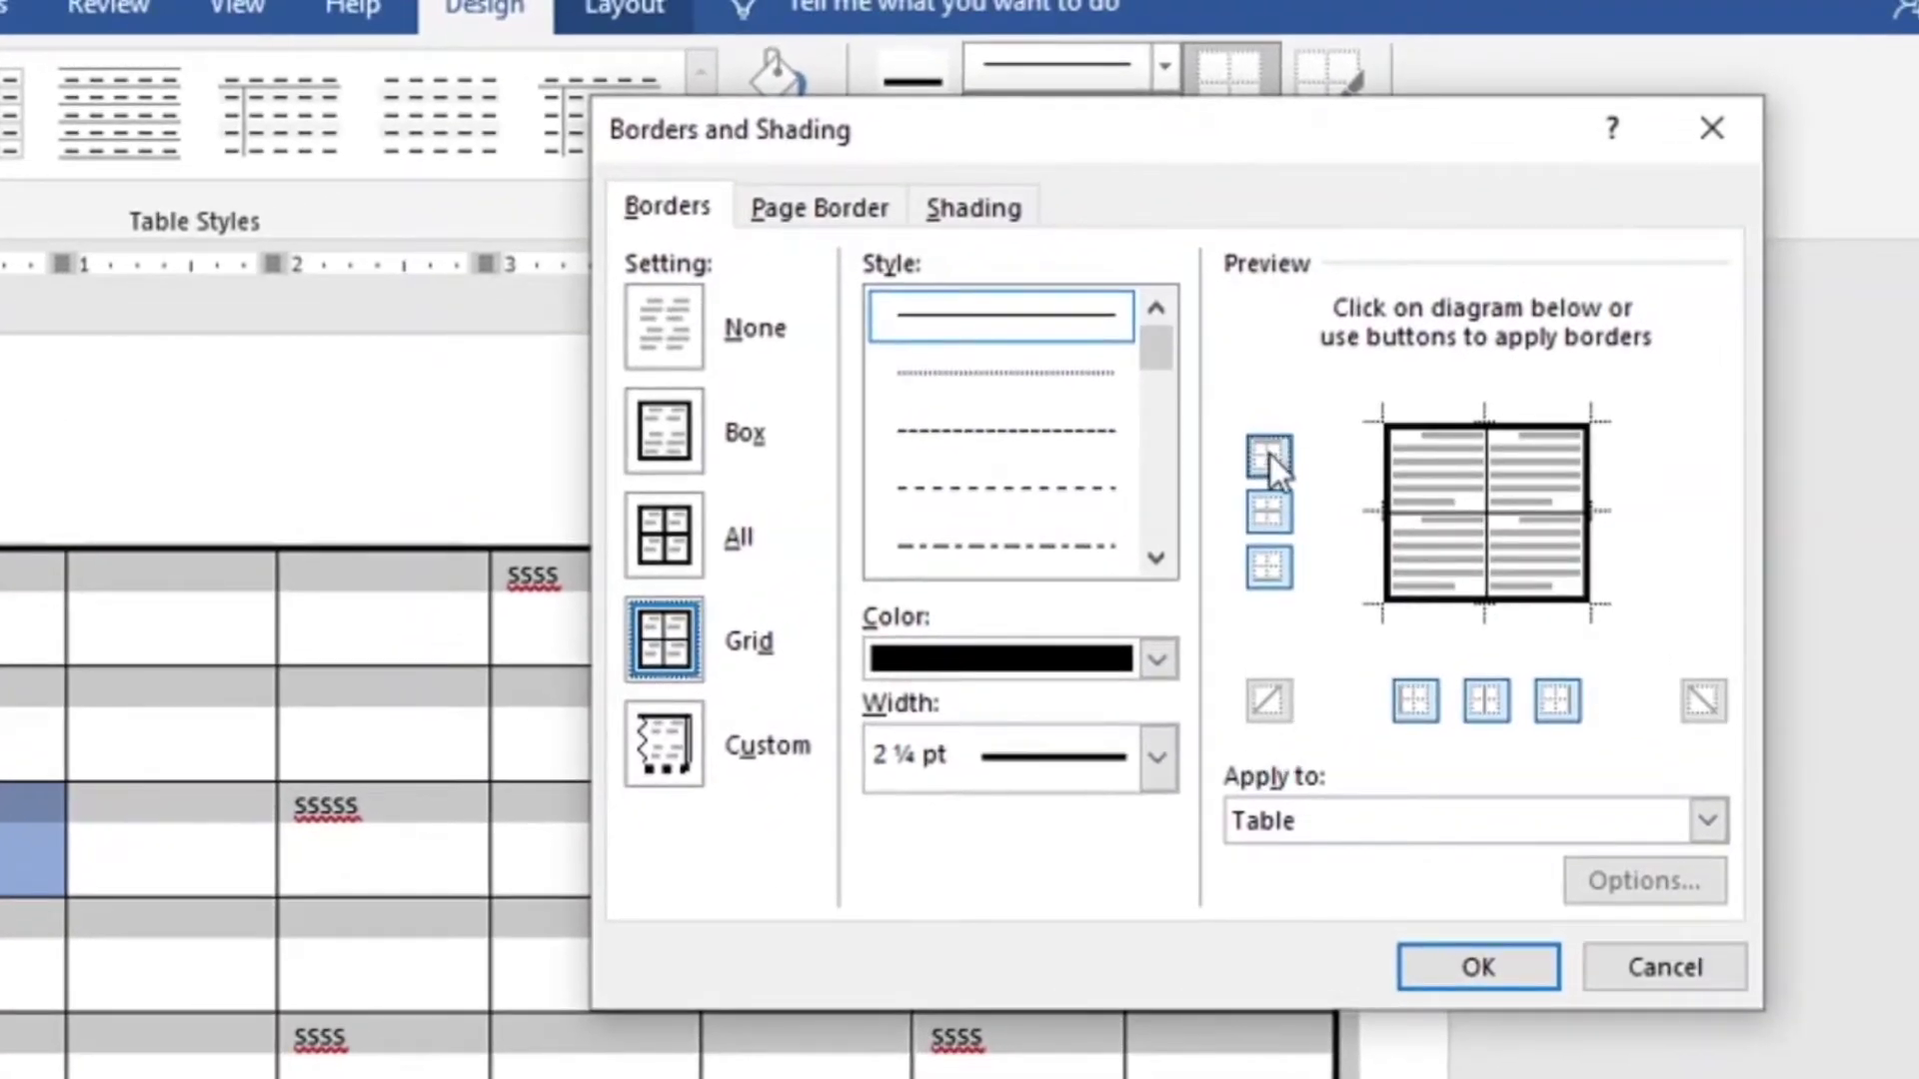
left_click(1269, 456)
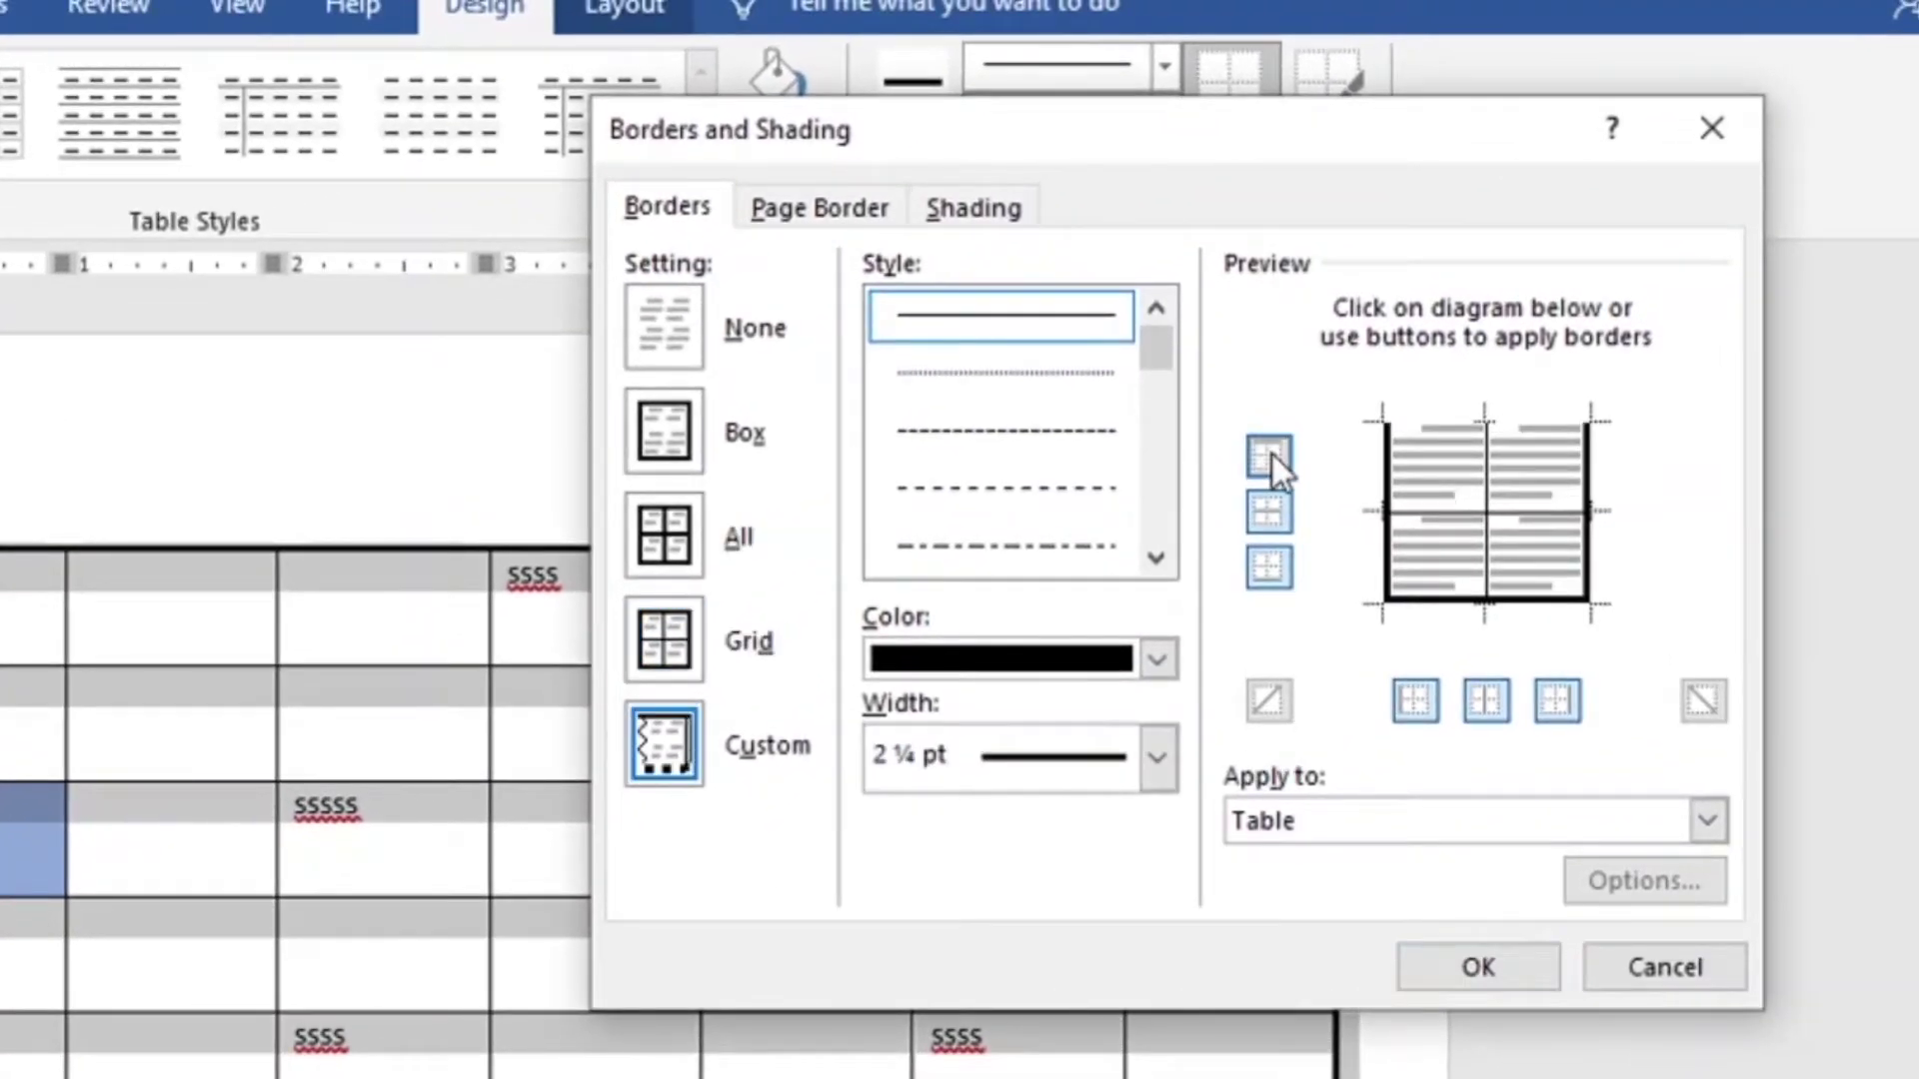
left_click(1279, 506)
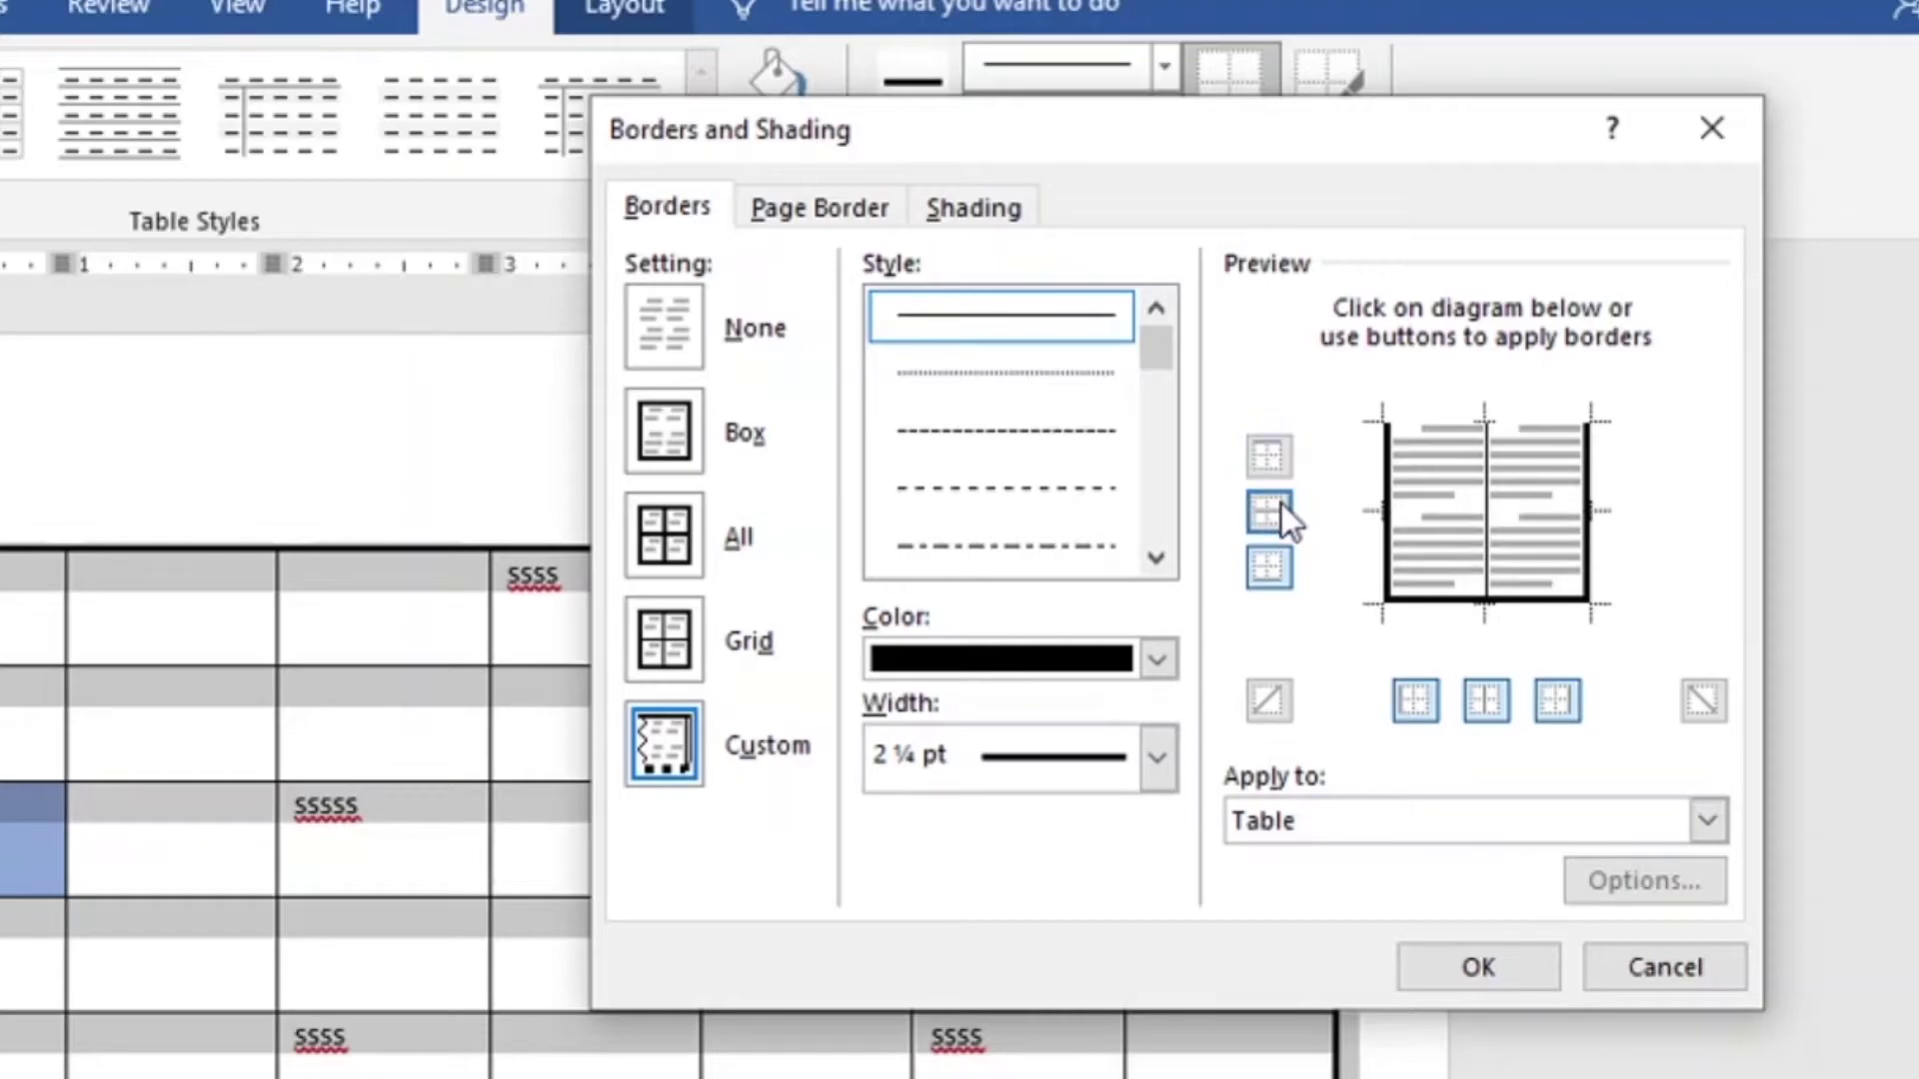
left_click(1279, 565)
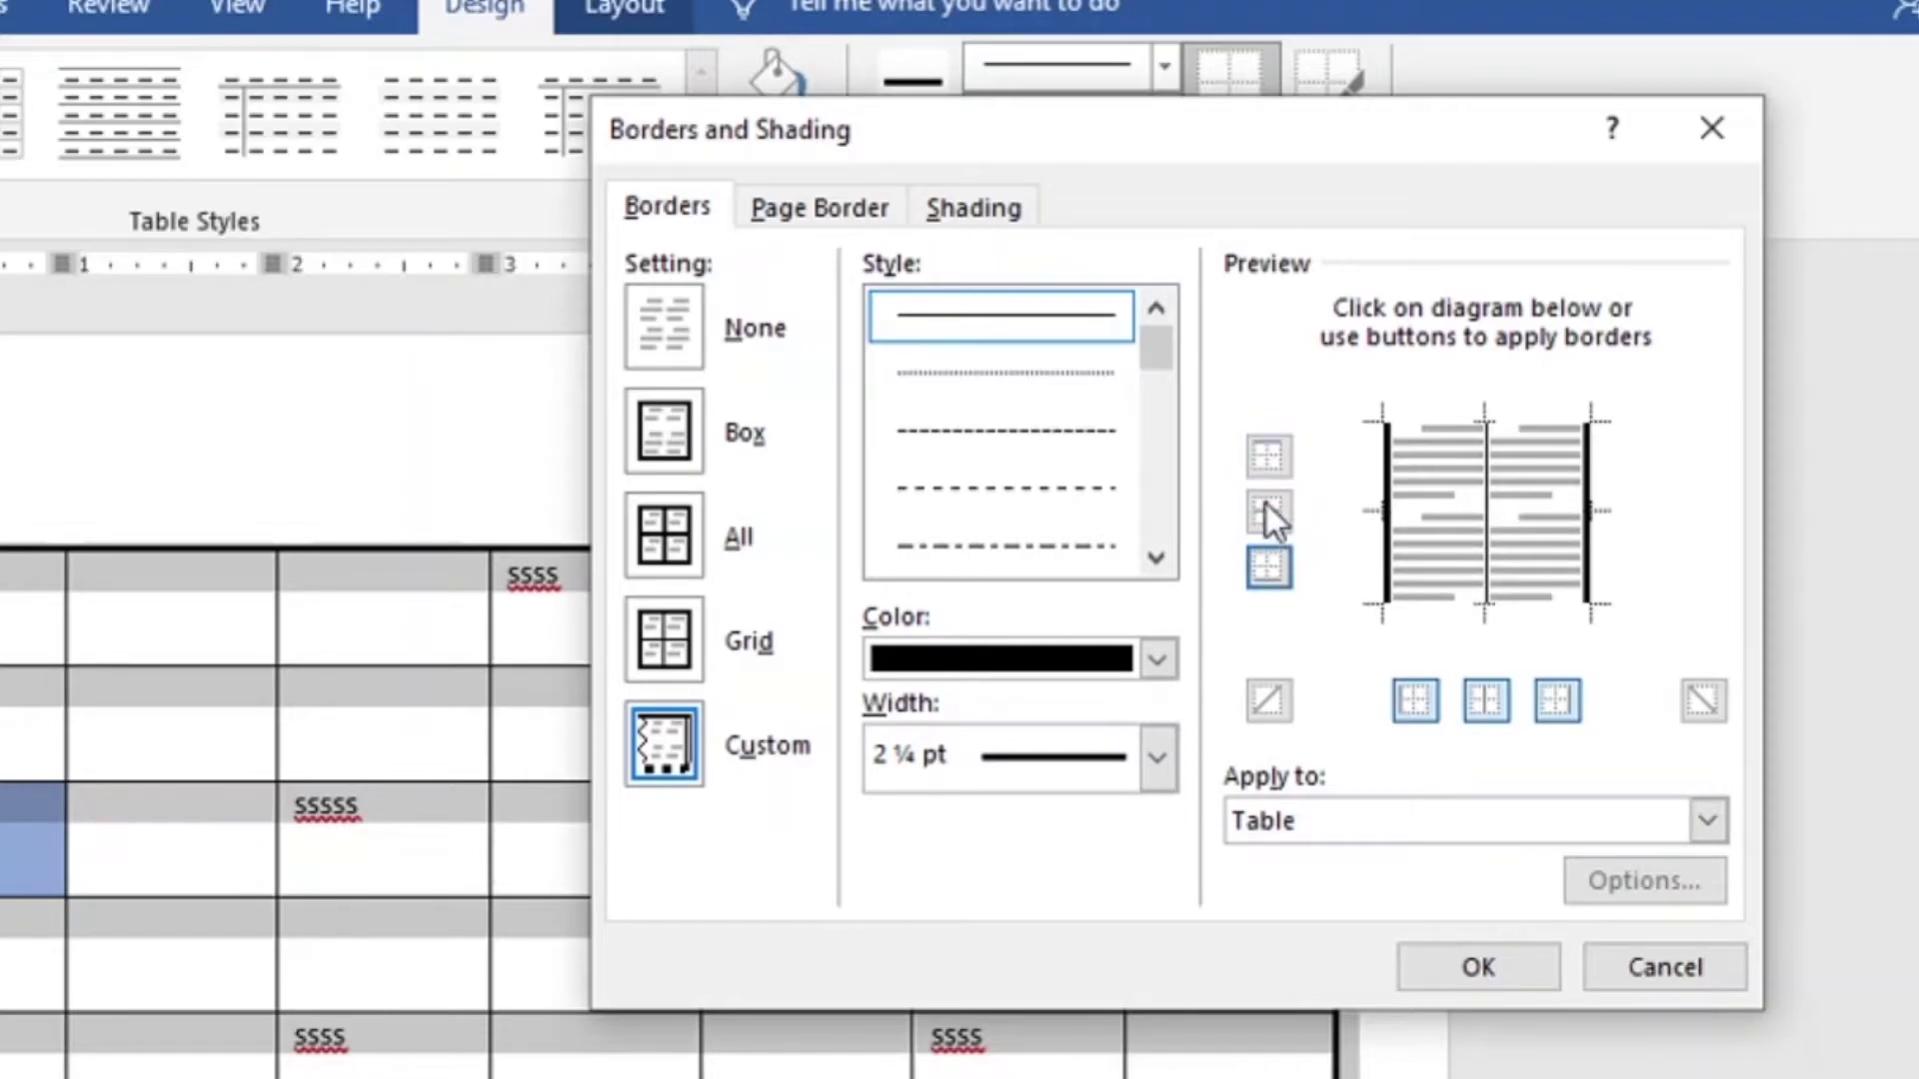
left_click(1448, 953)
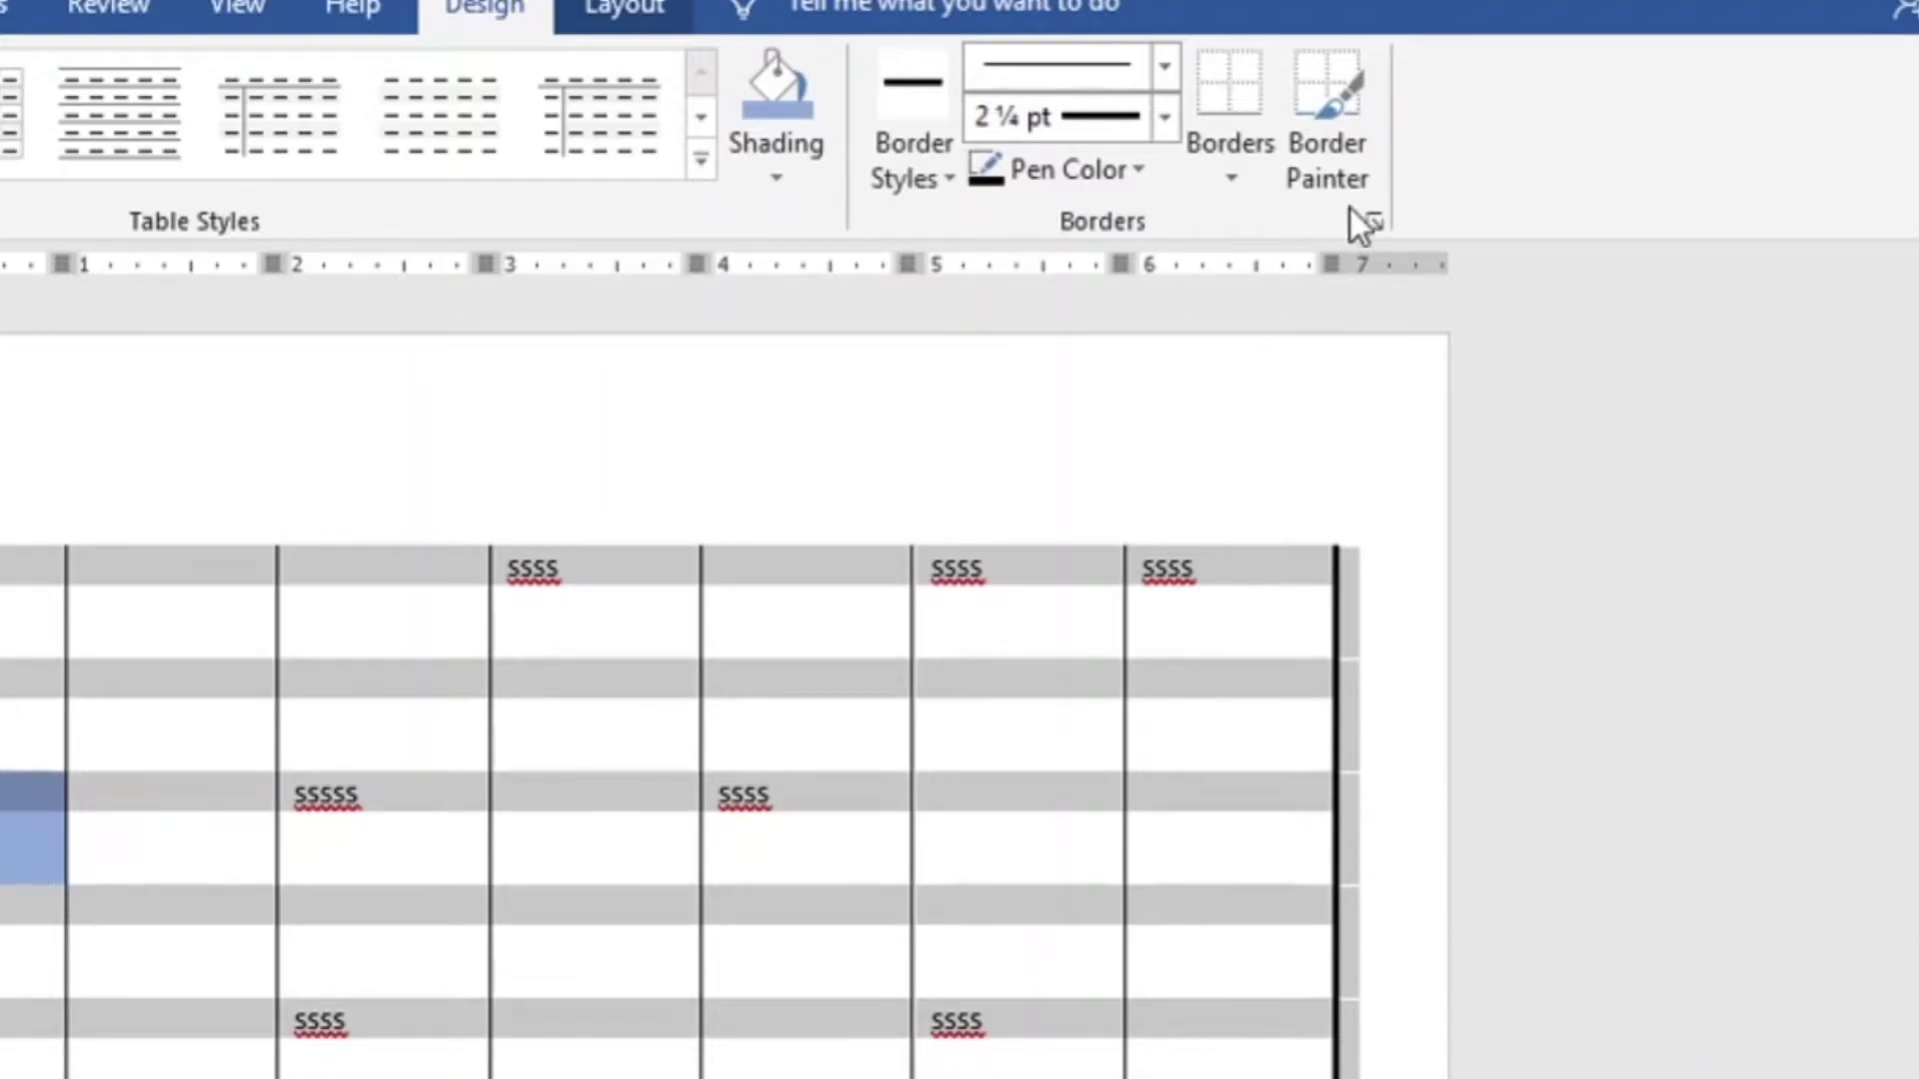
Restore the thick inside horizontal and bottom borders
left_click(1377, 222)
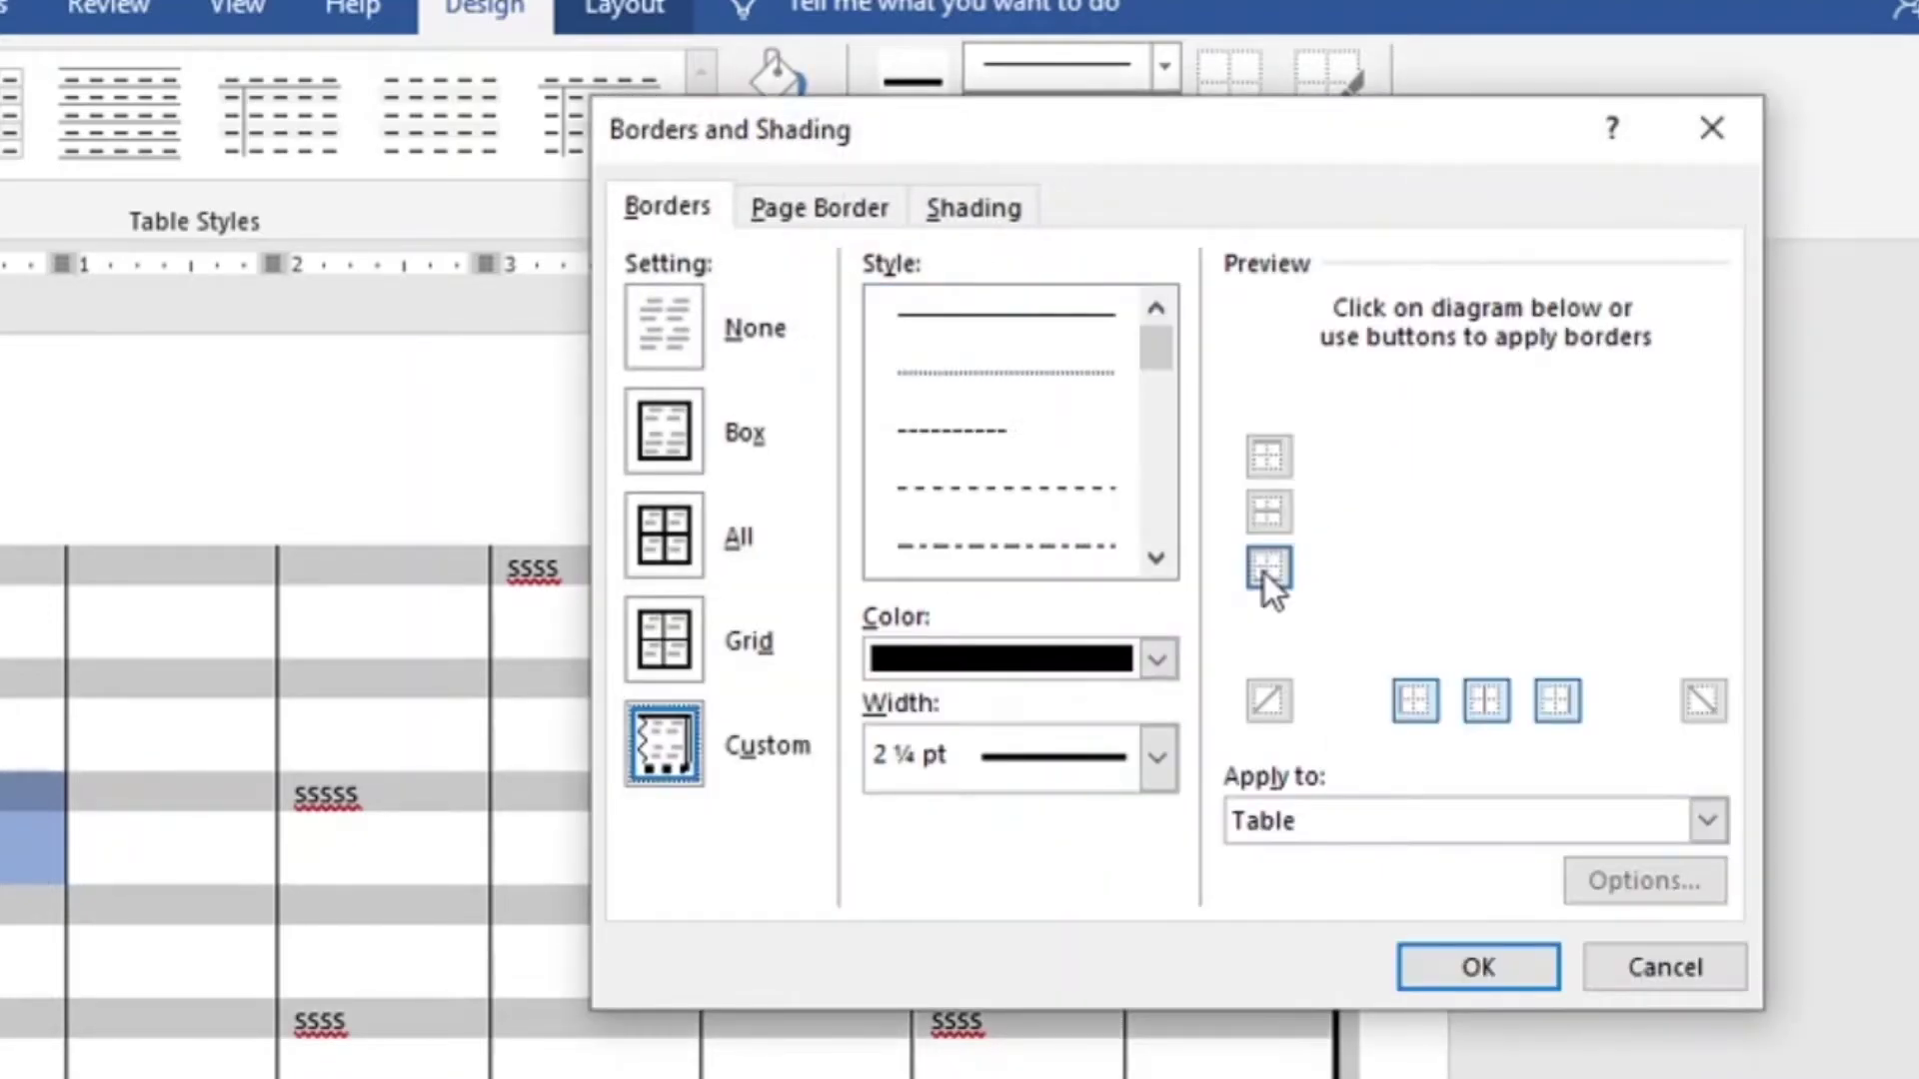
left_click(1263, 513)
left_click(1267, 574)
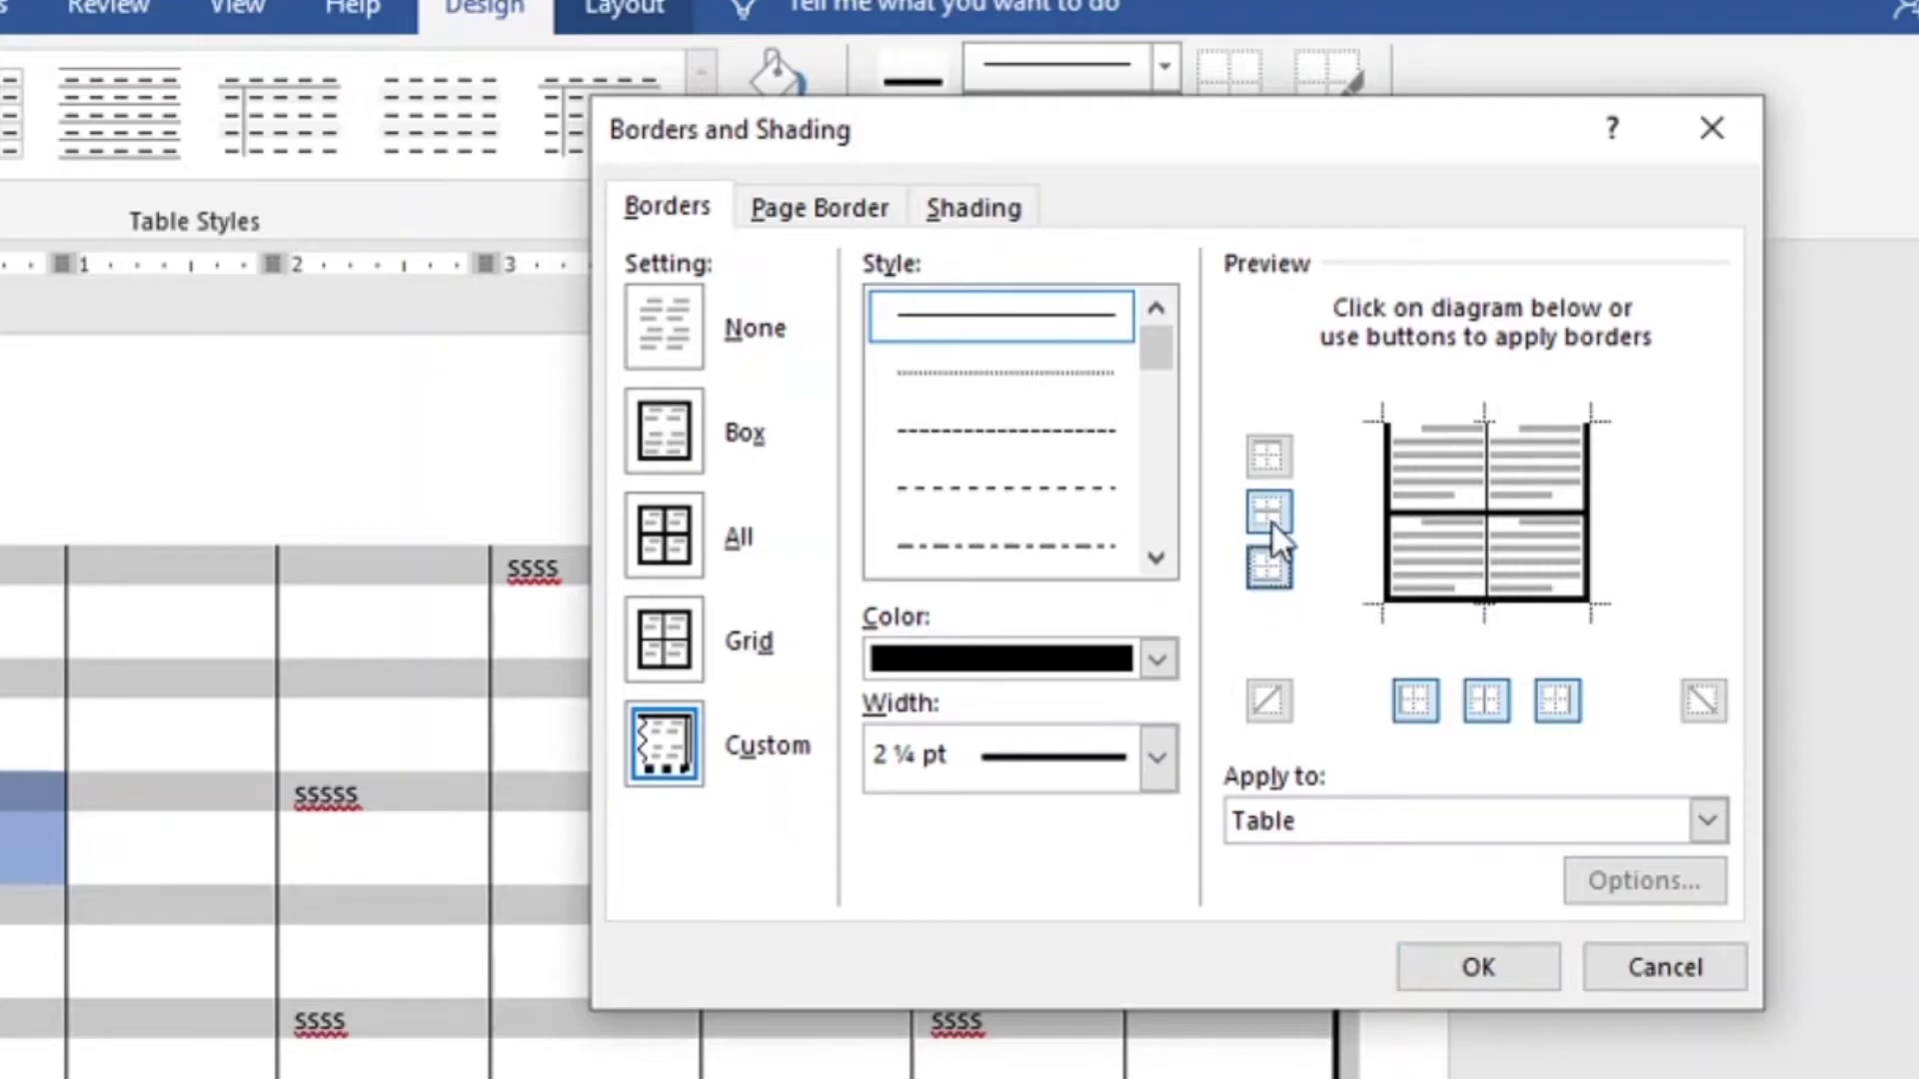
left_click(1499, 954)
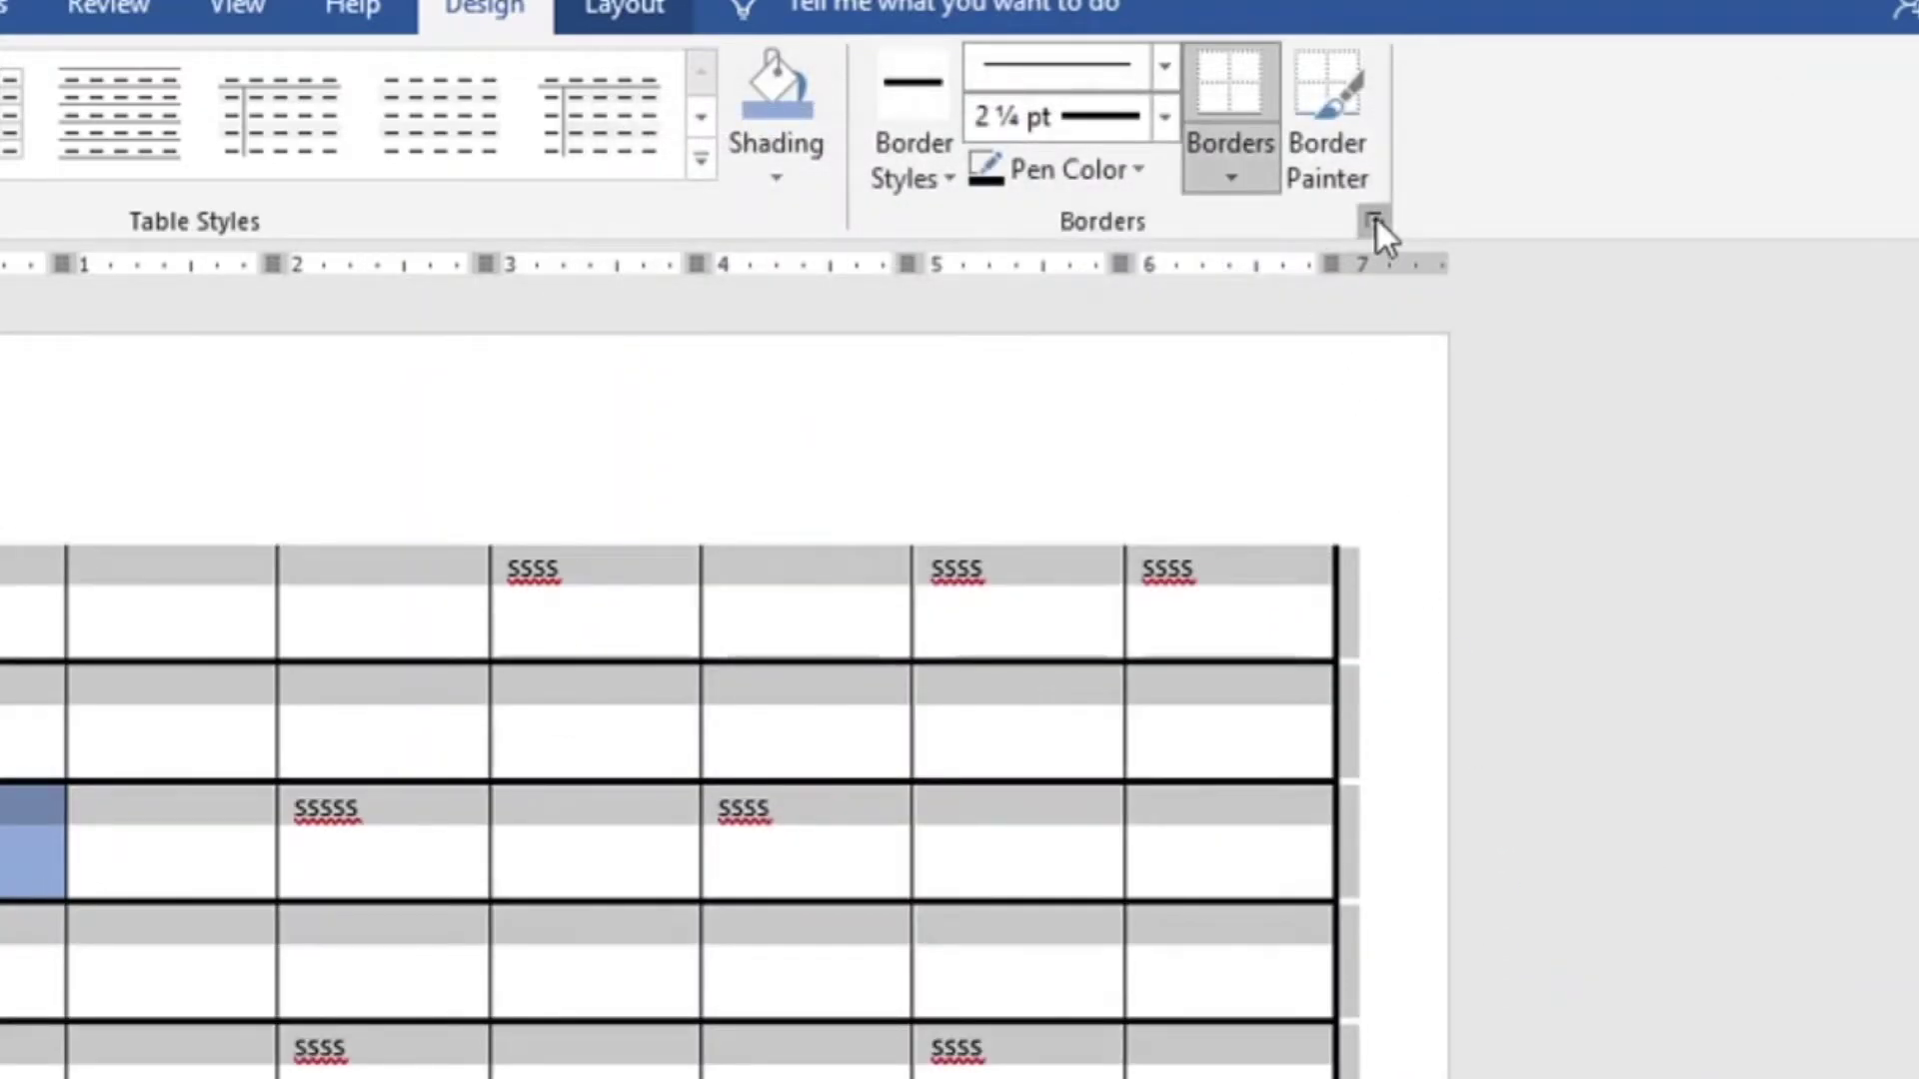
Apply the Grid border setting, then switch the table to no borders
left_click(1375, 220)
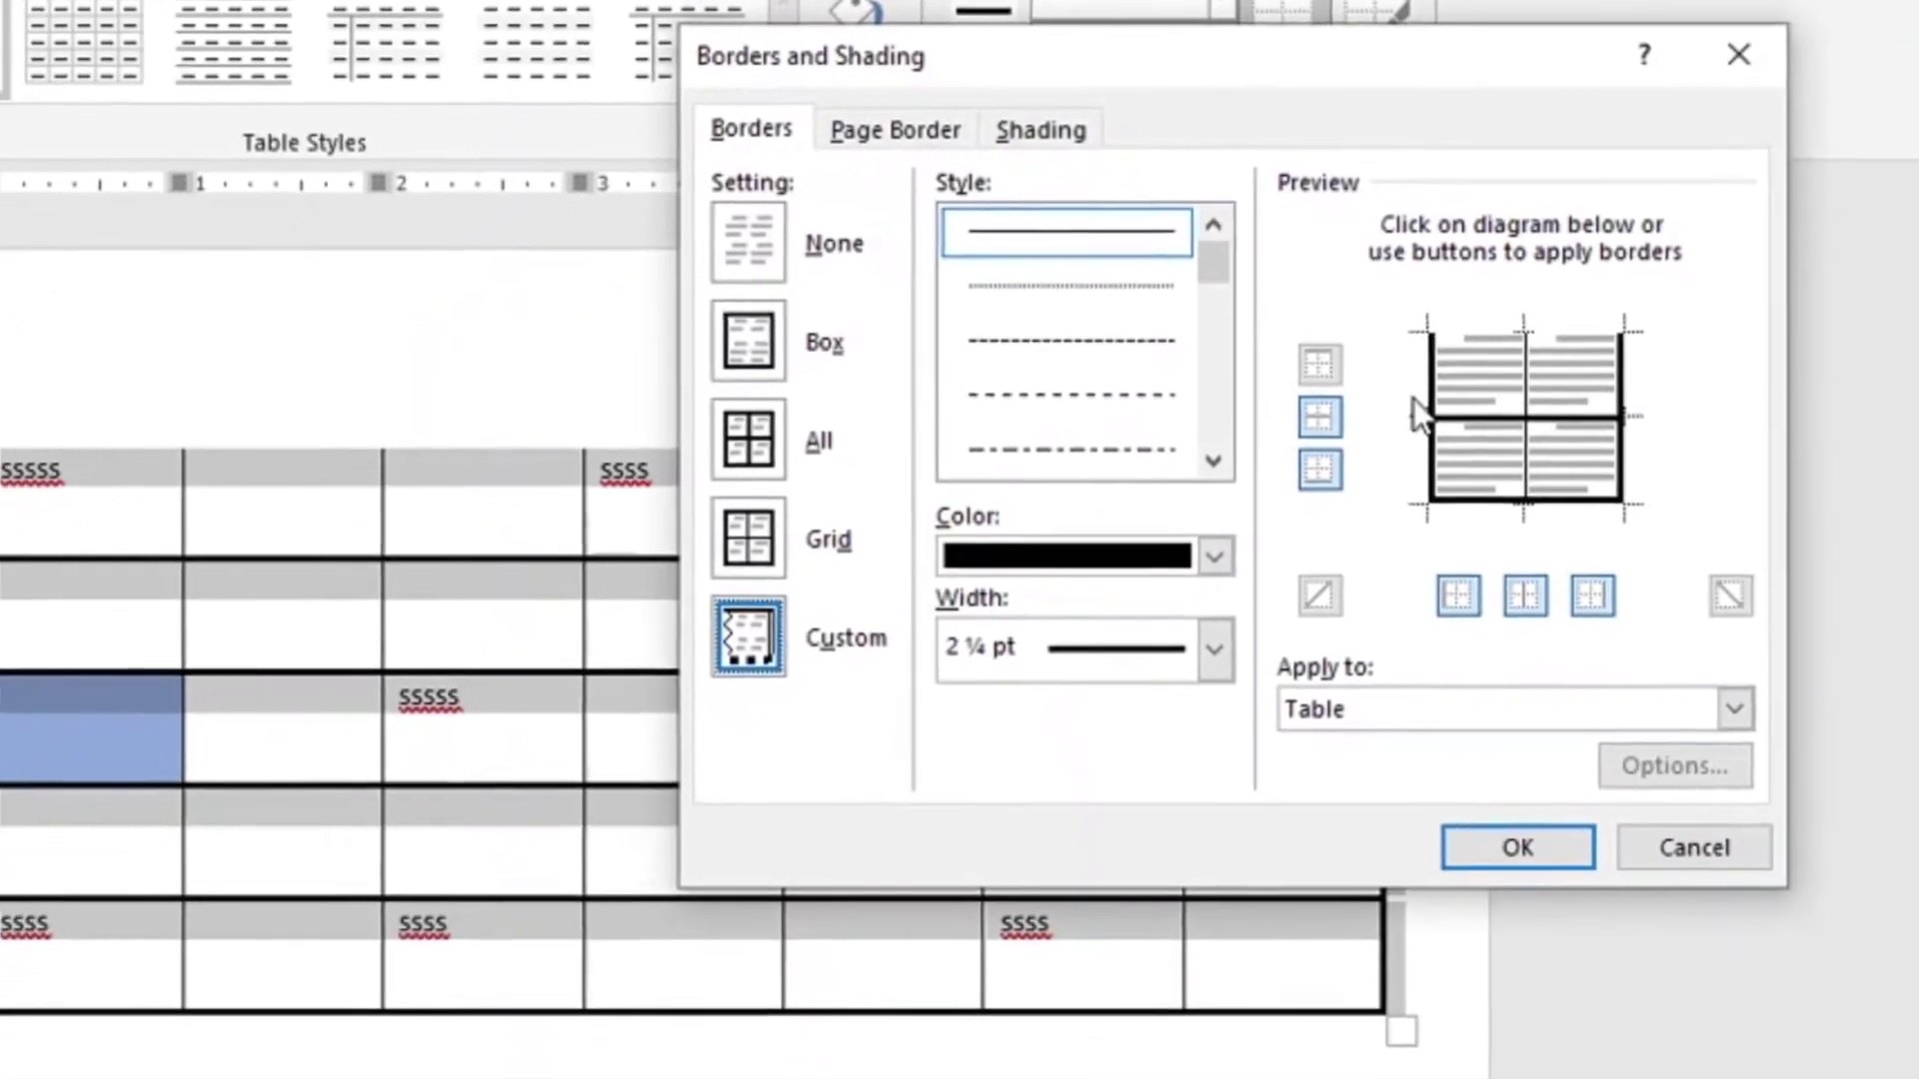
left_click(834, 466)
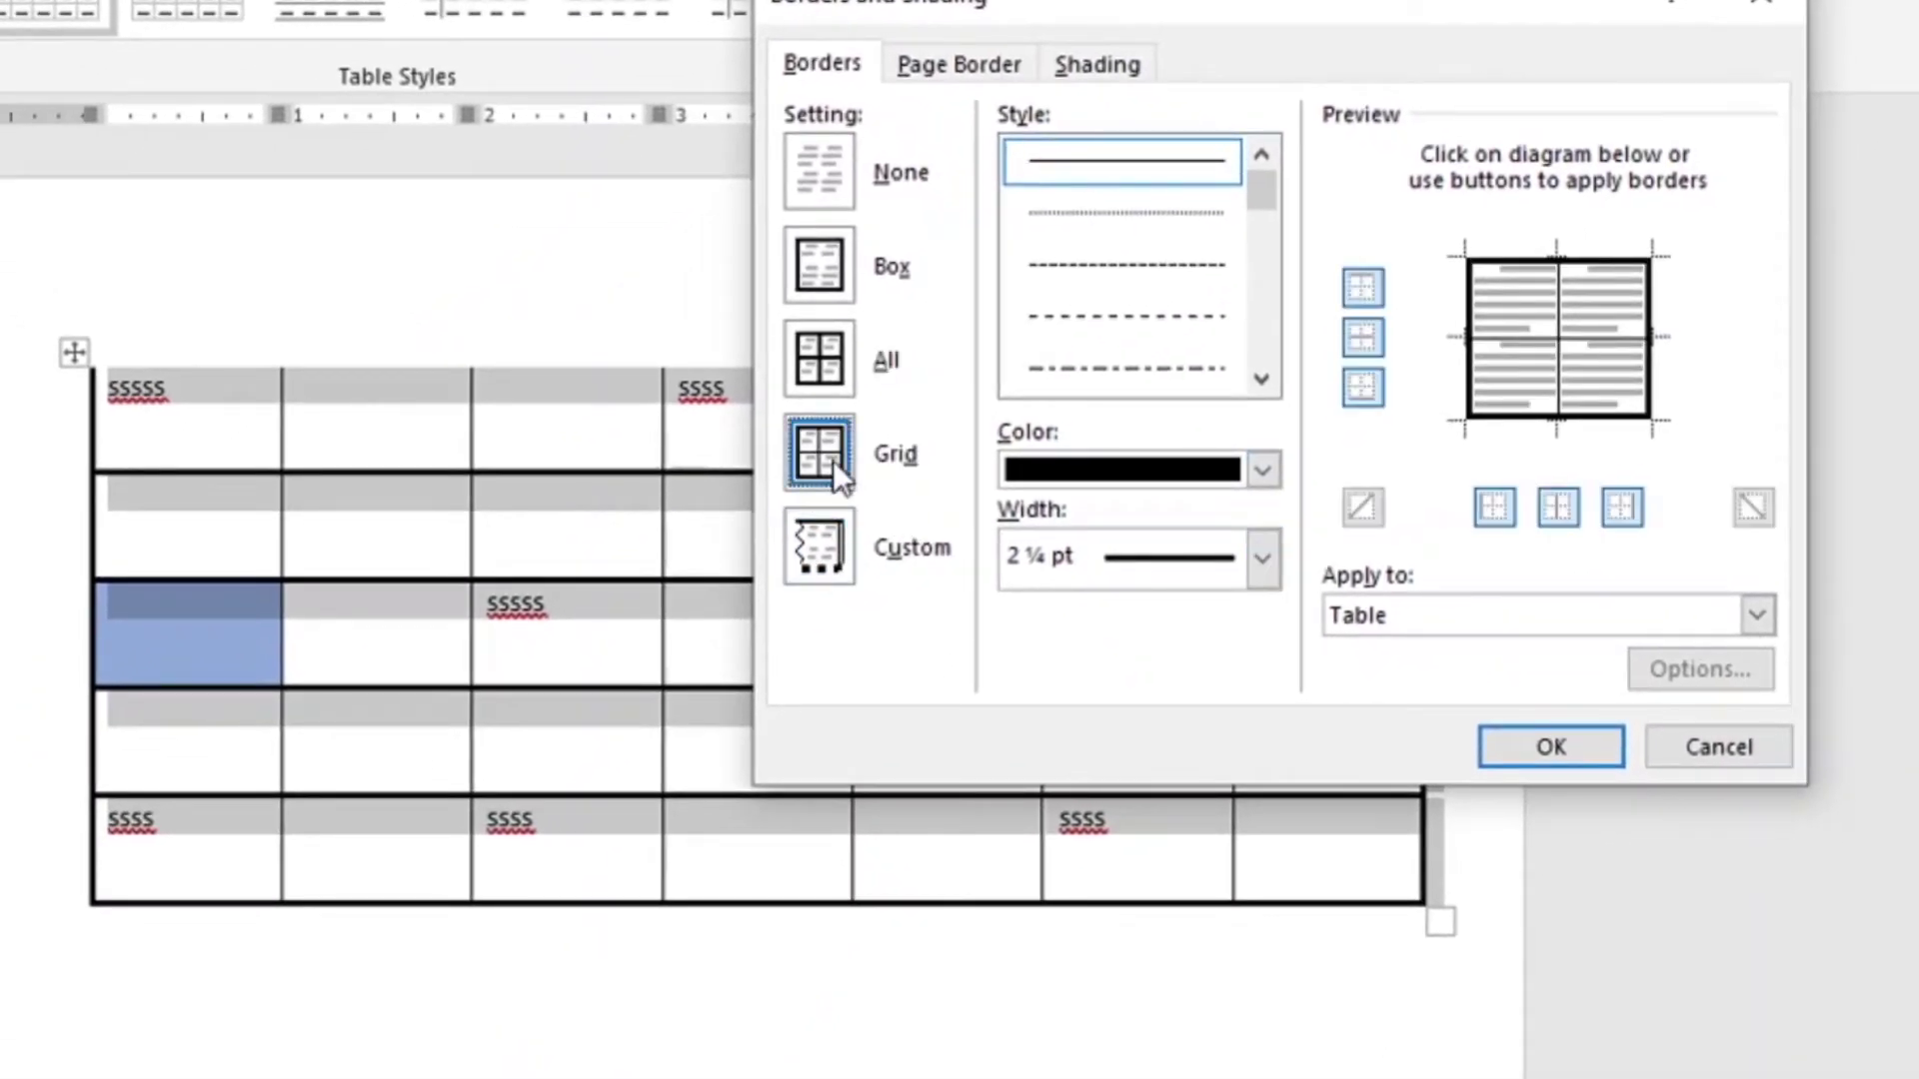
left_click(1552, 749)
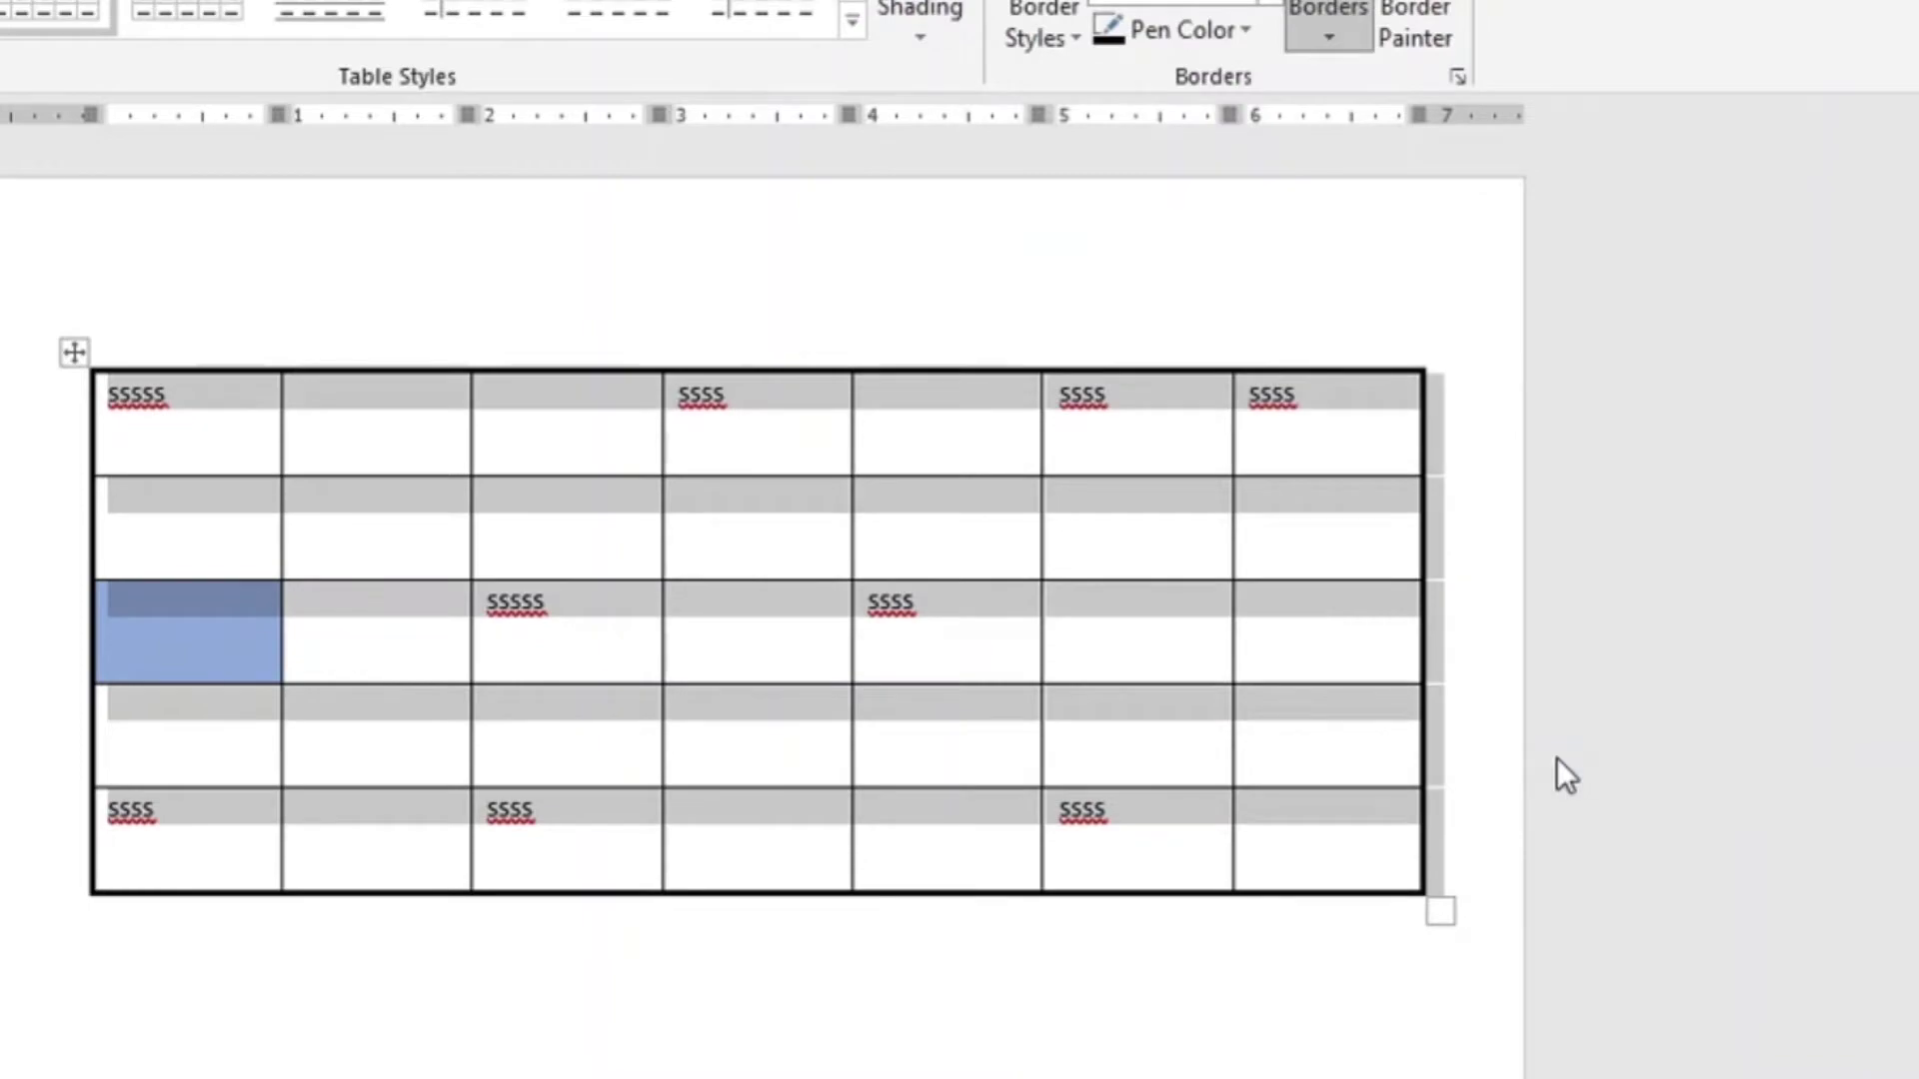
left_click(1457, 74)
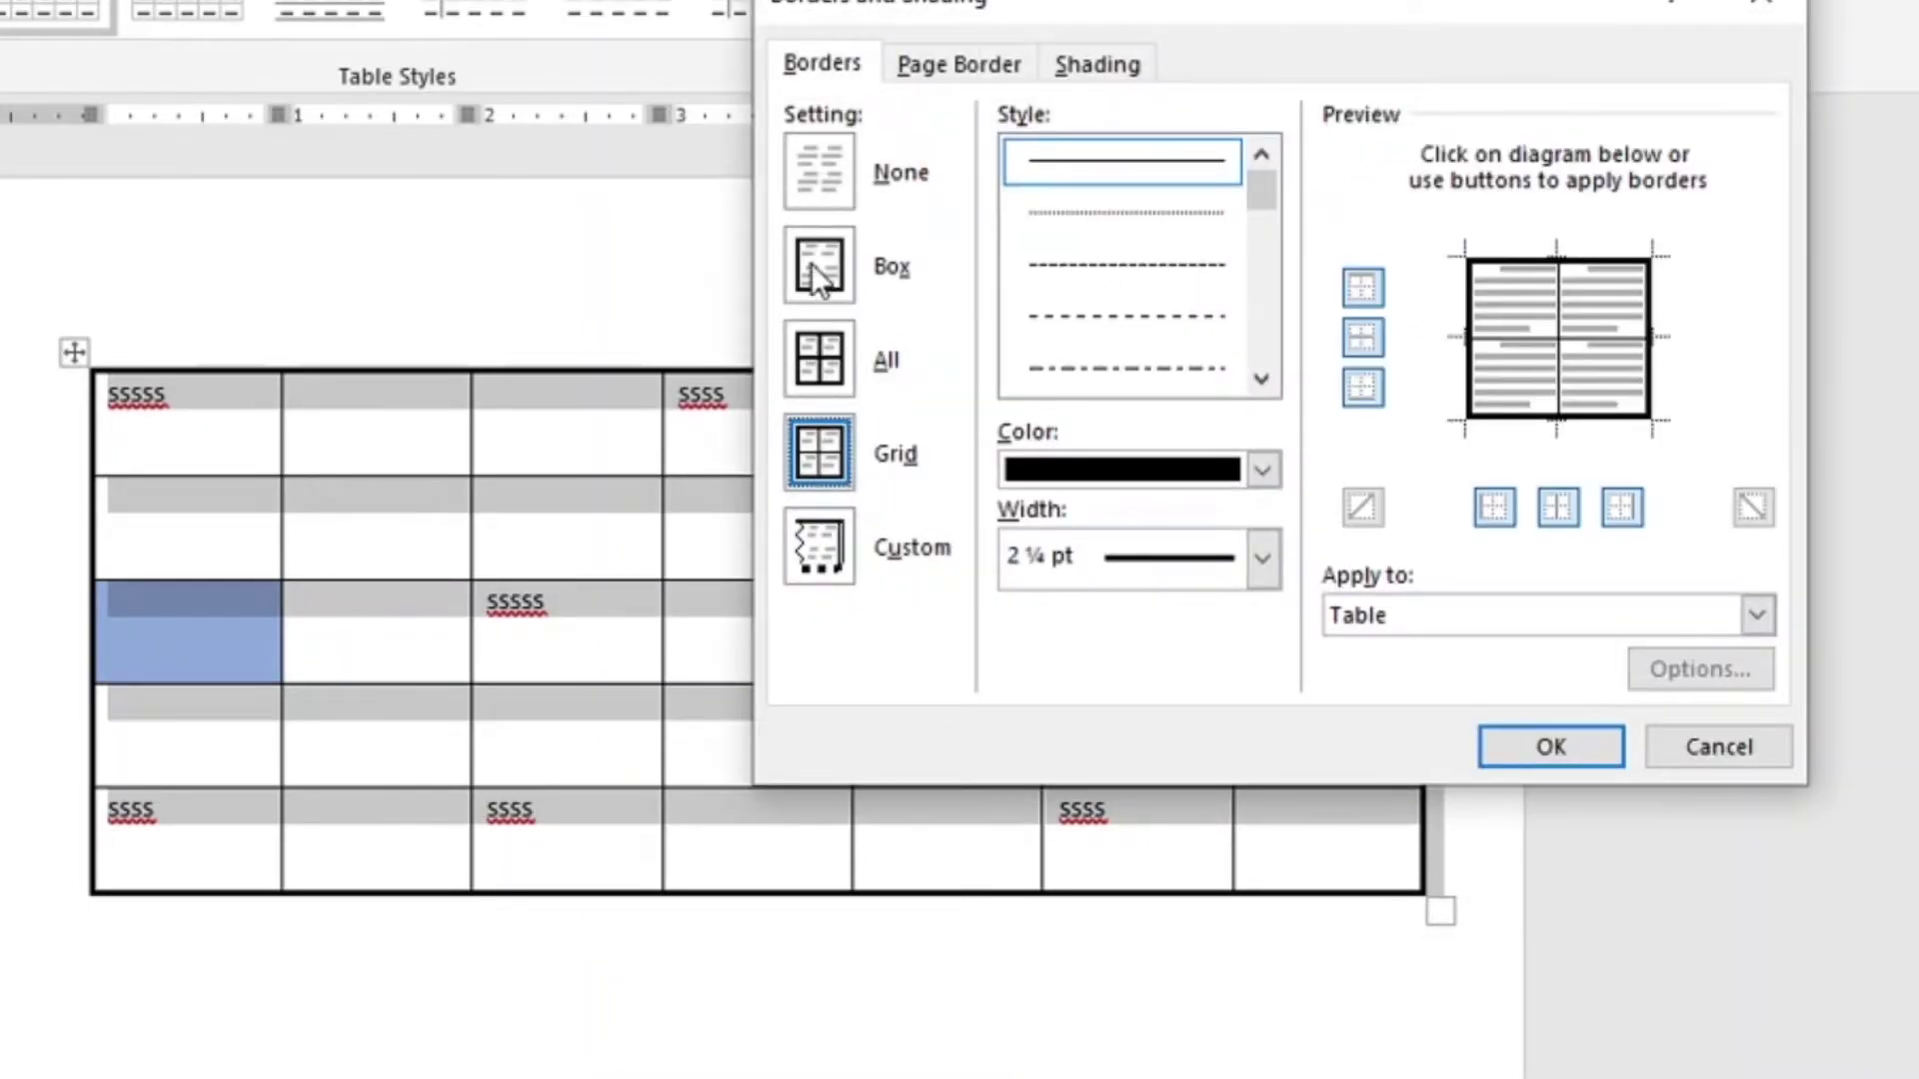
left_click(817, 190)
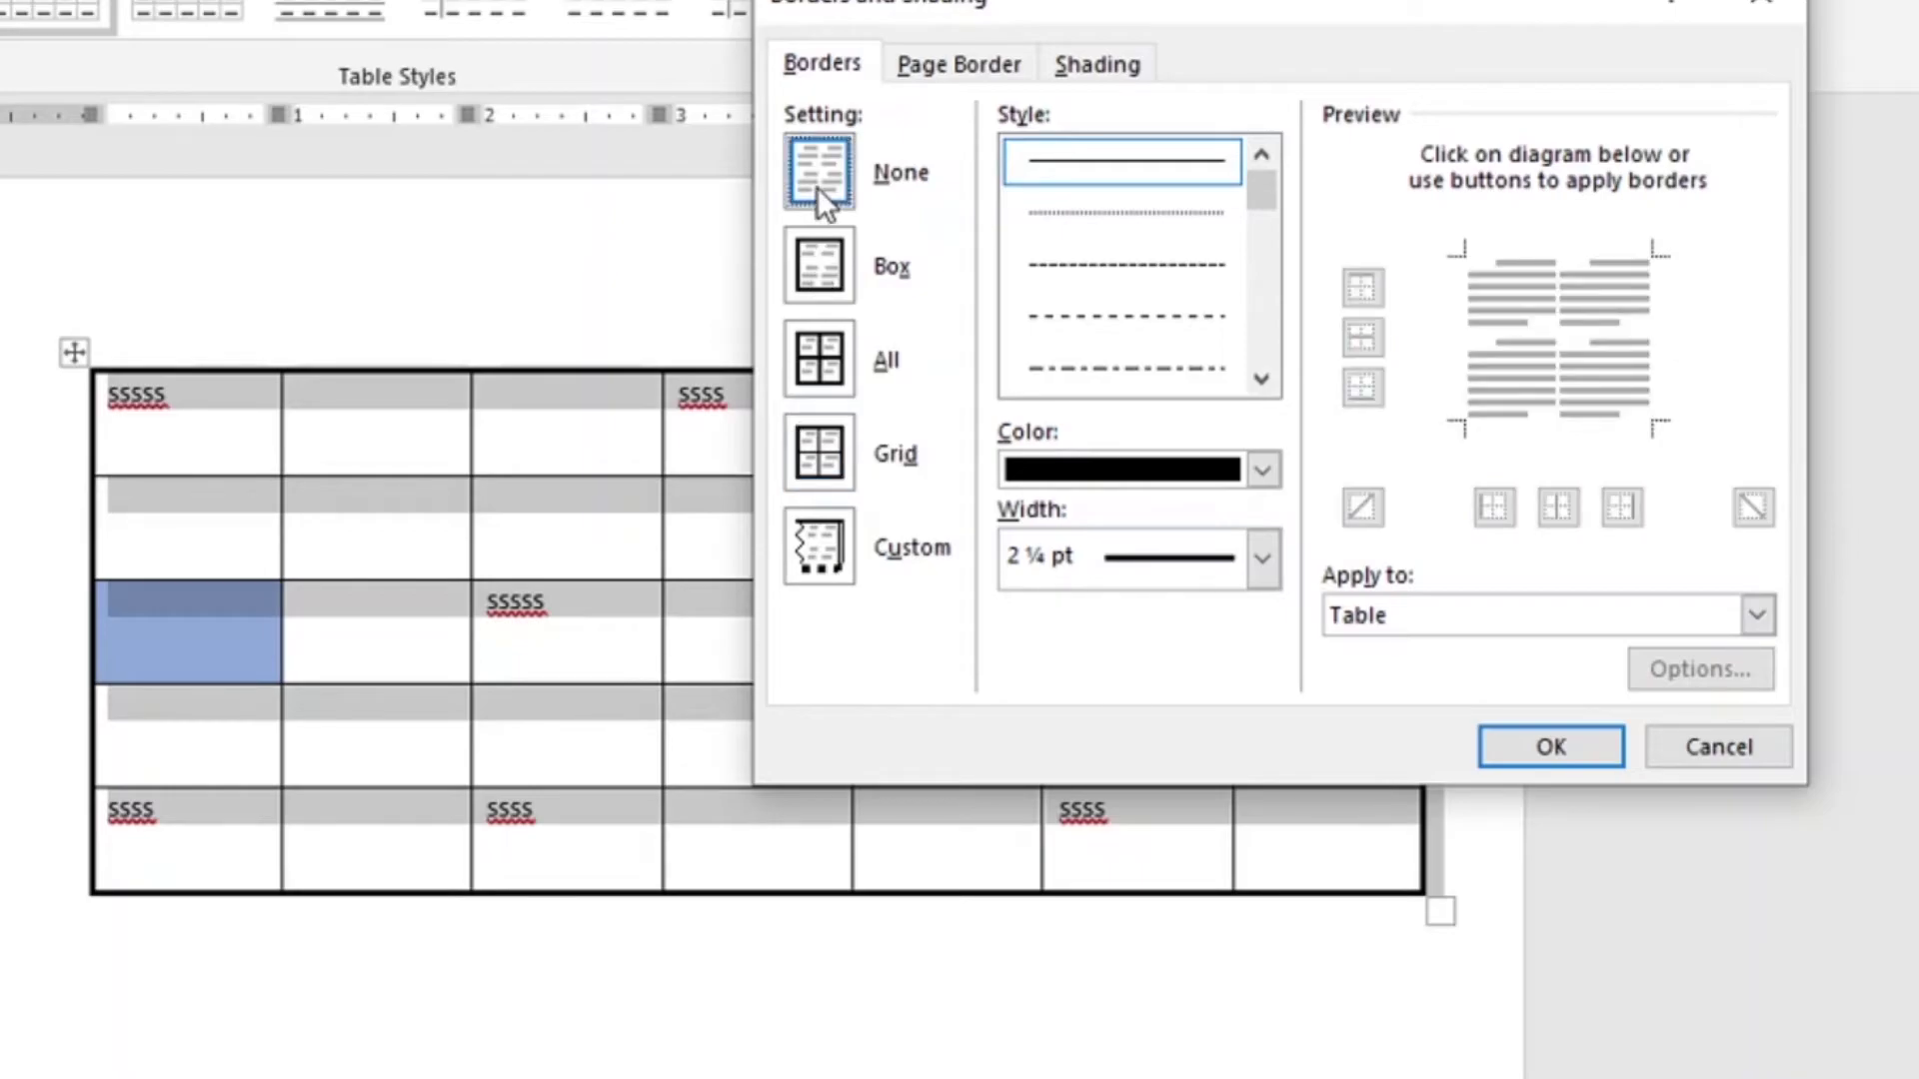
left_click(1500, 744)
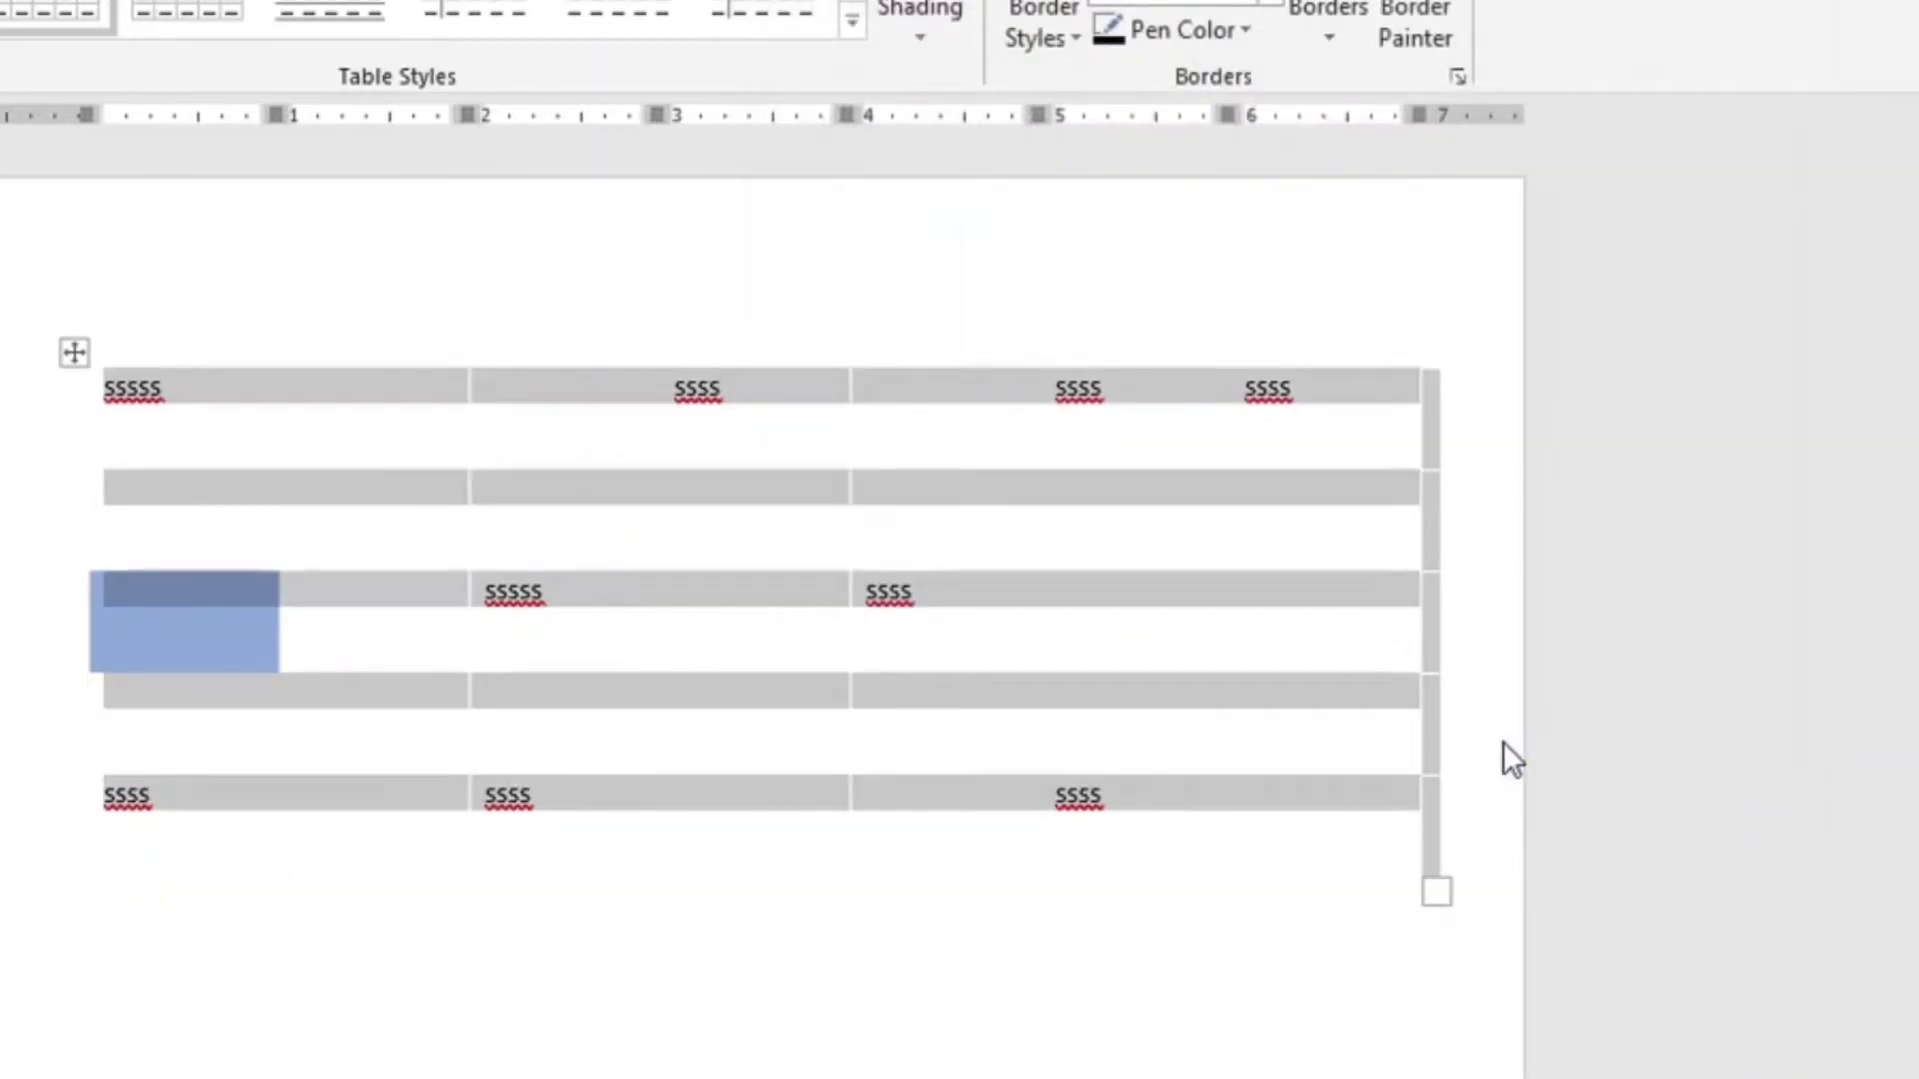
left_click(340, 937)
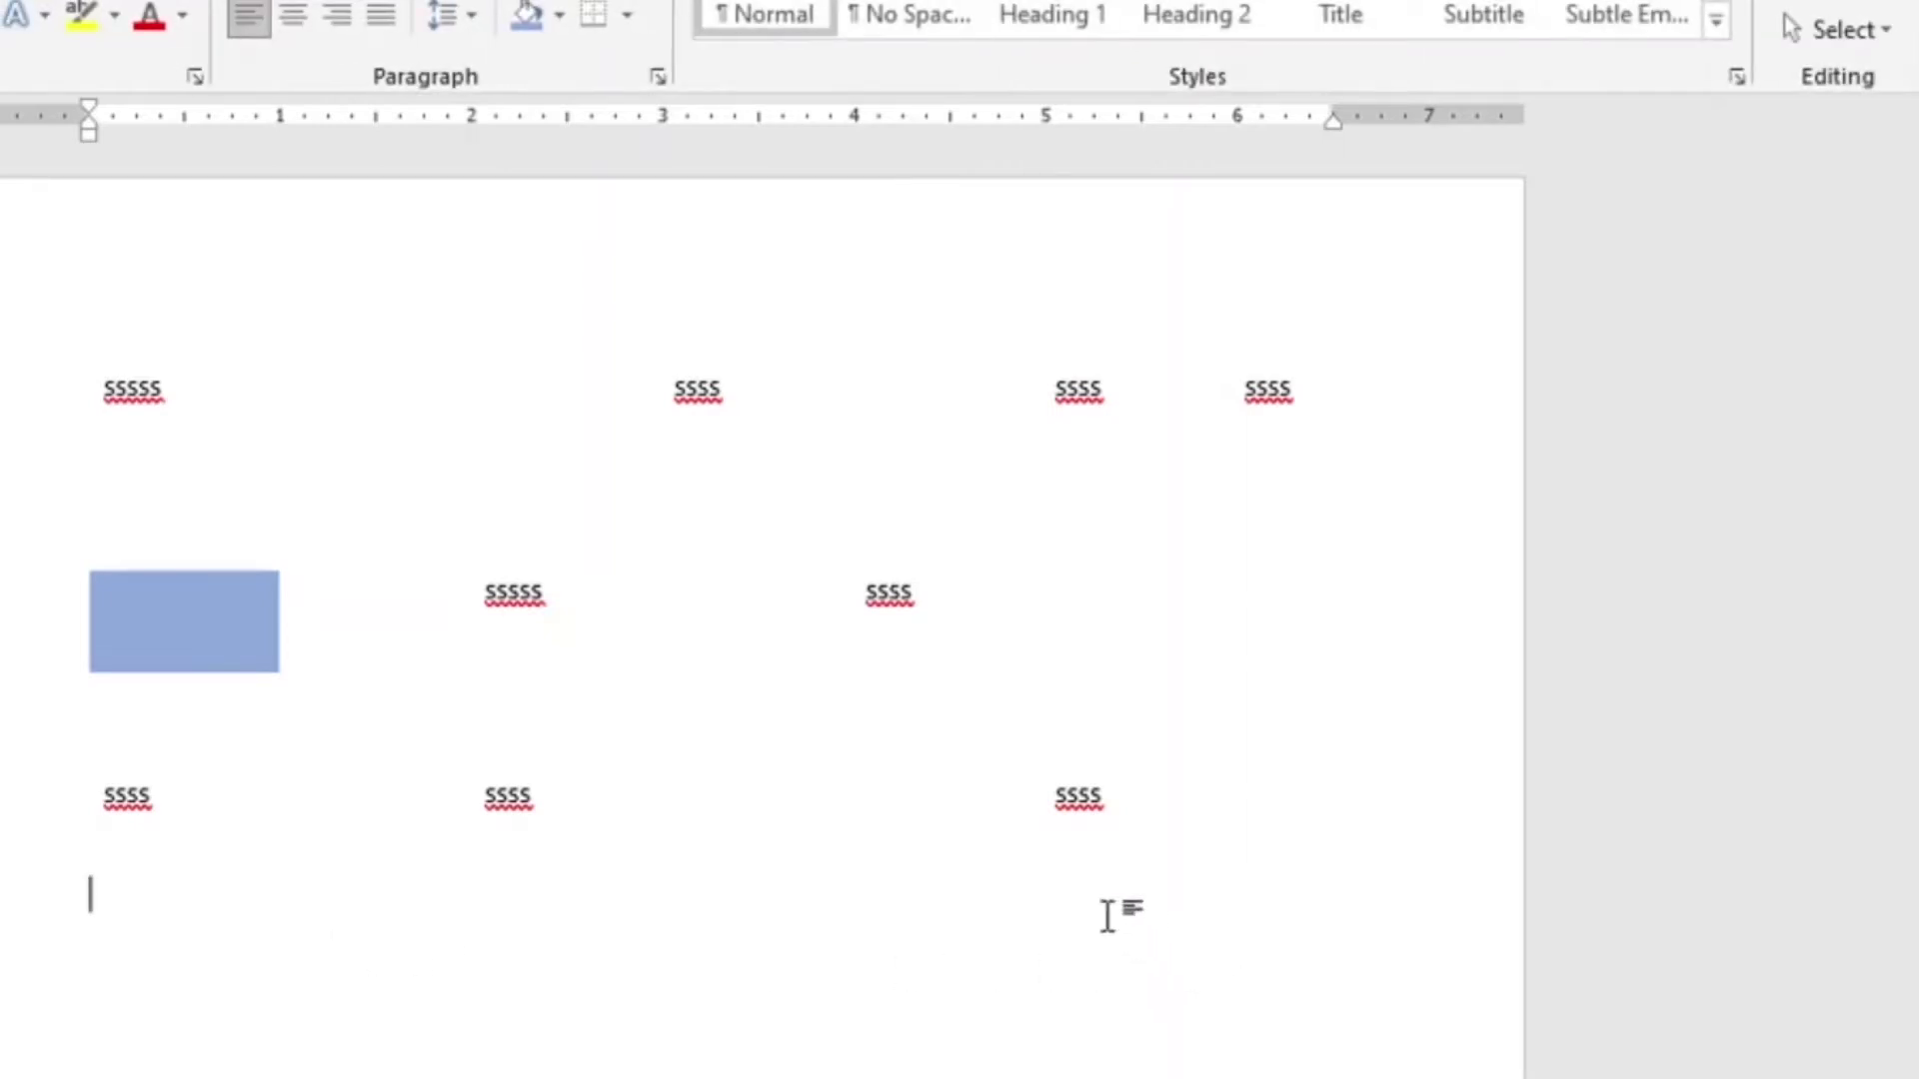
Reselect the table and choose All borders in the border settings
mouse_move(750, 495)
left_click(82, 348)
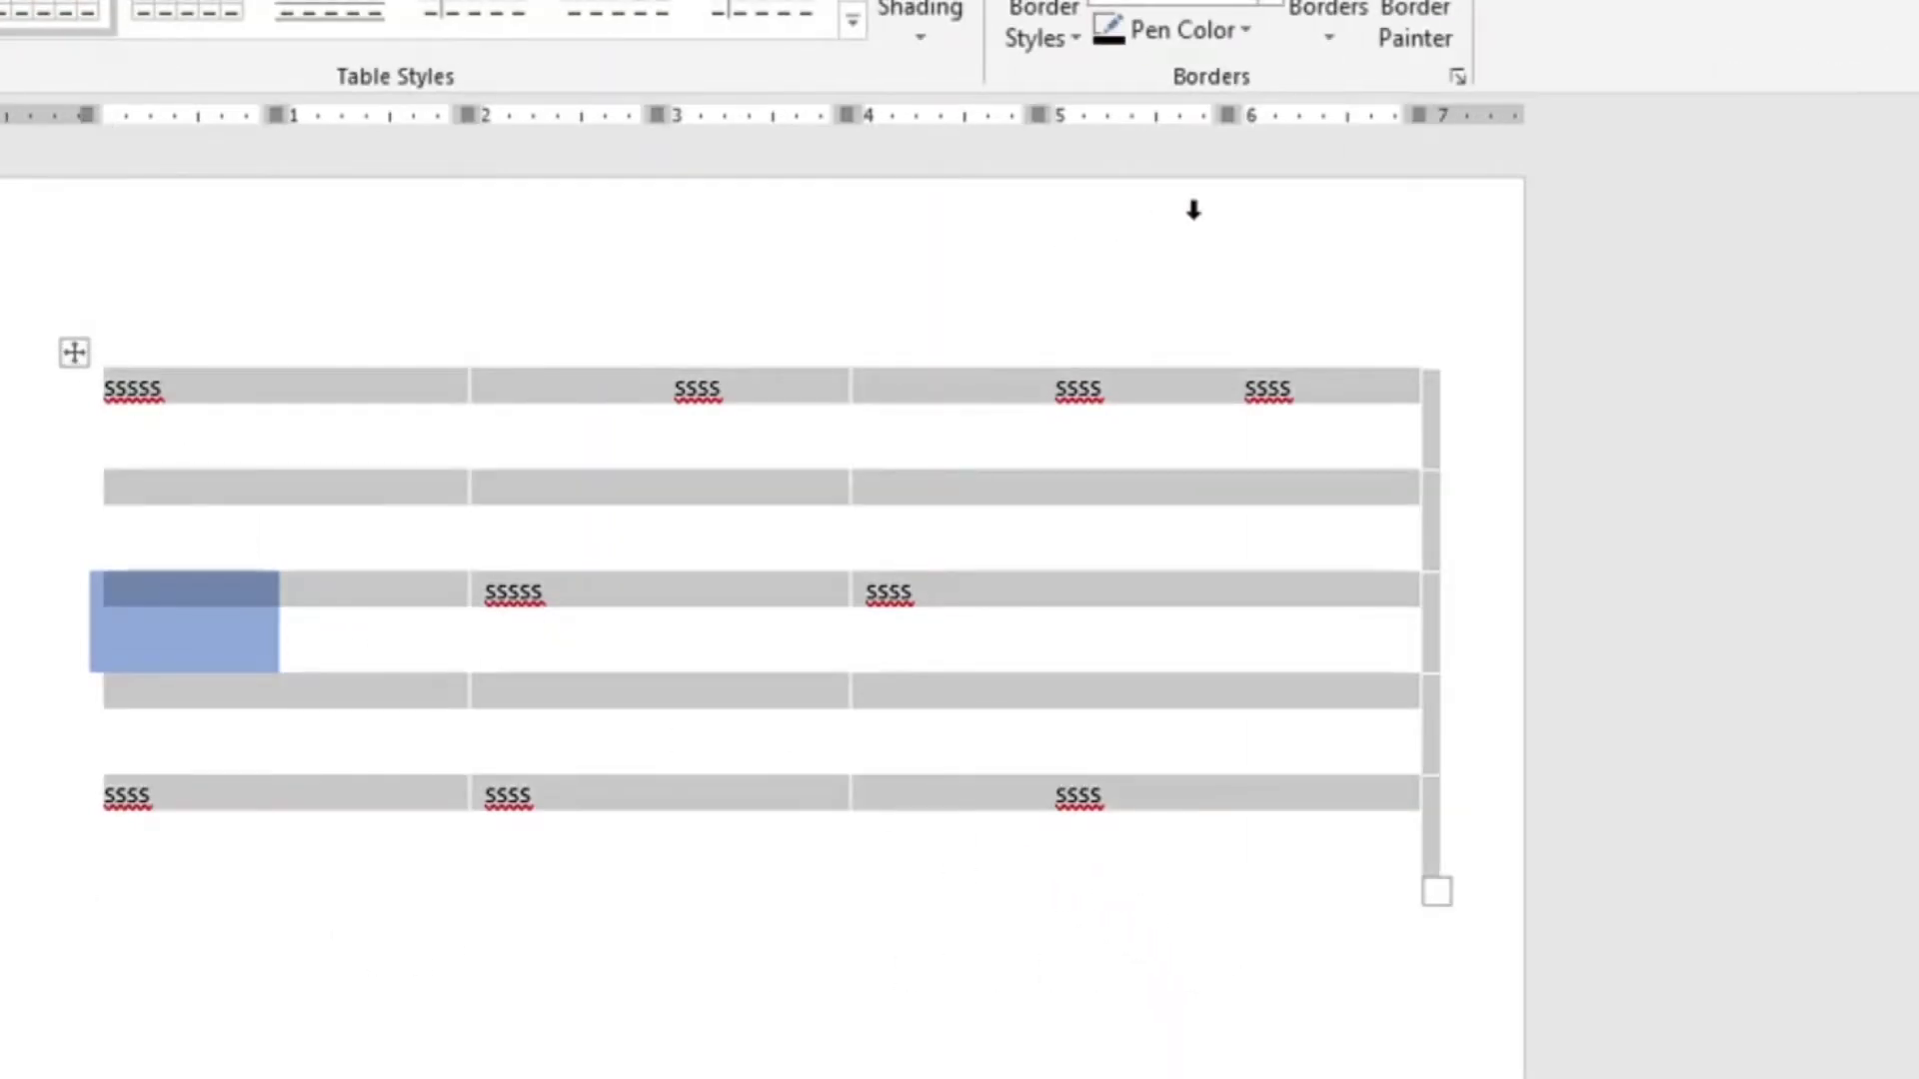
left_click(1458, 74)
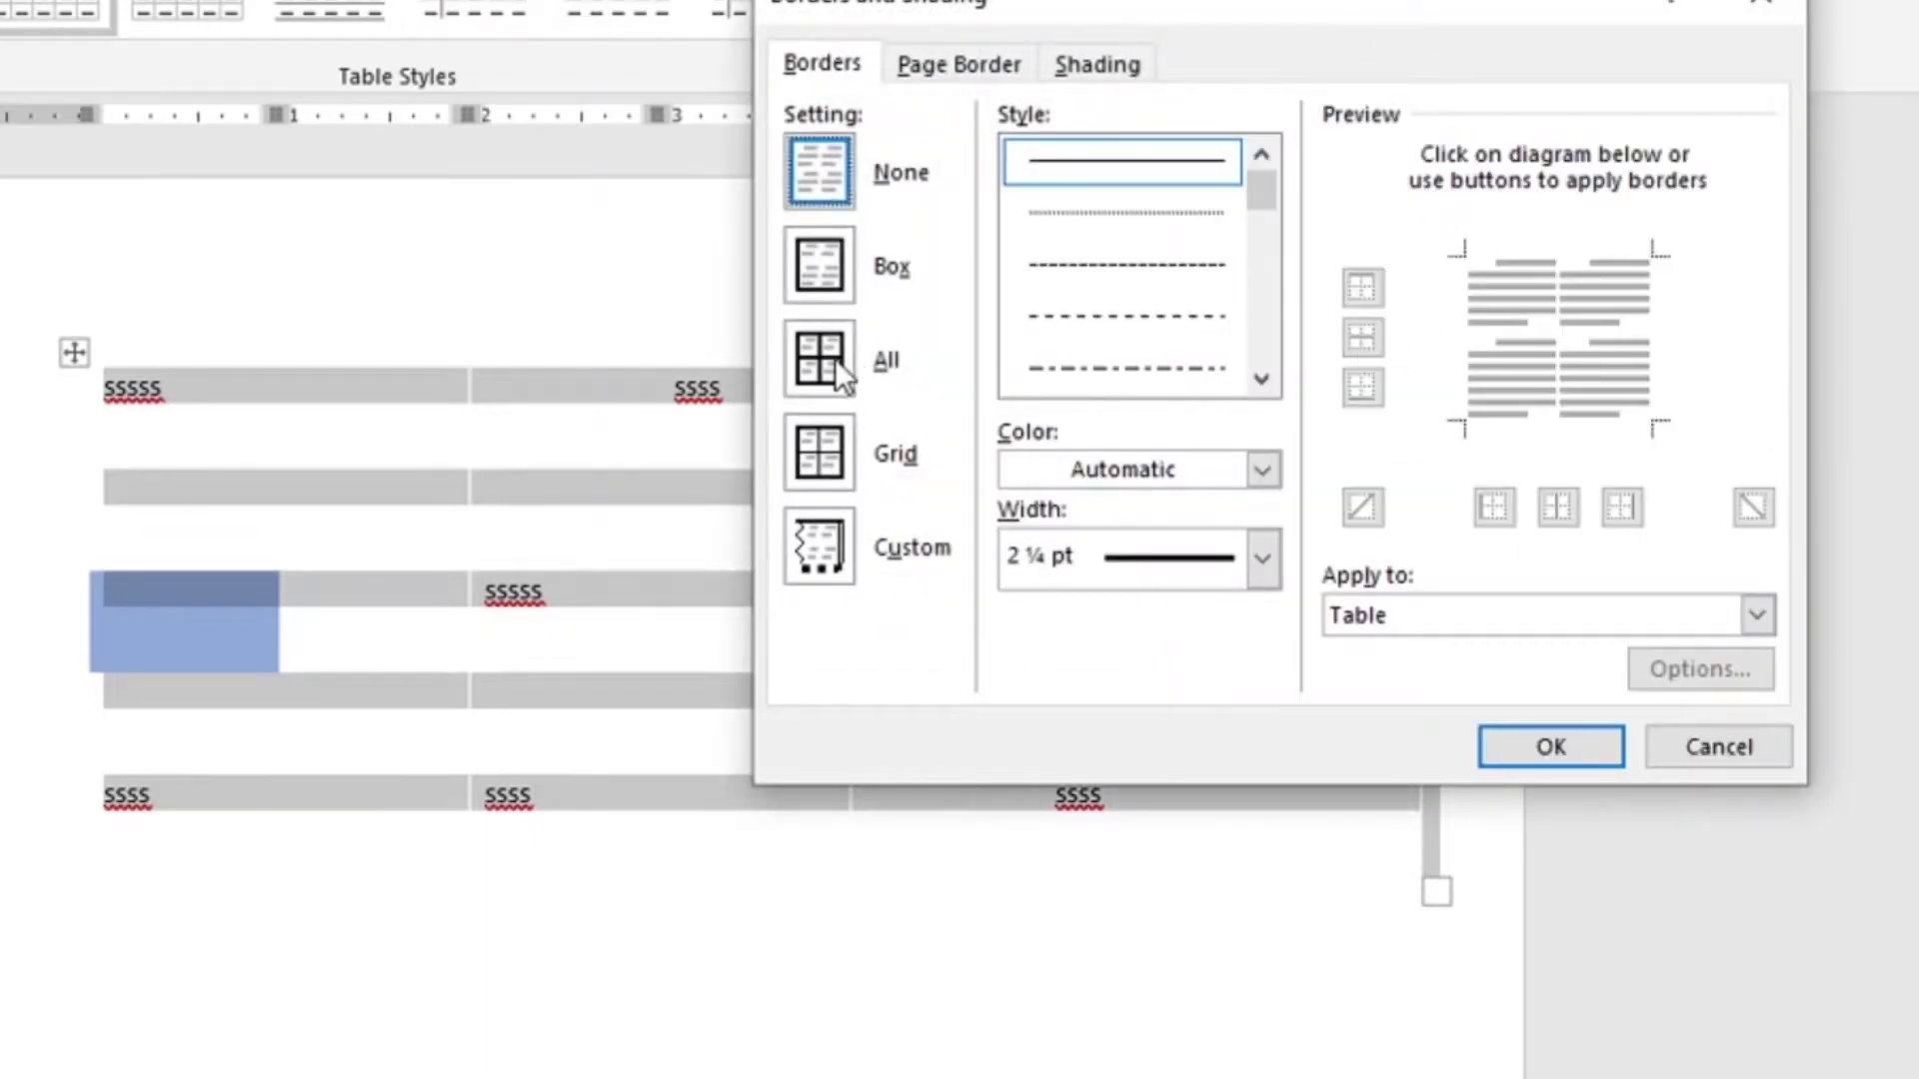
left_click(825, 356)
Apply All borders, then change the table to a Box outer border only
left_click(1513, 740)
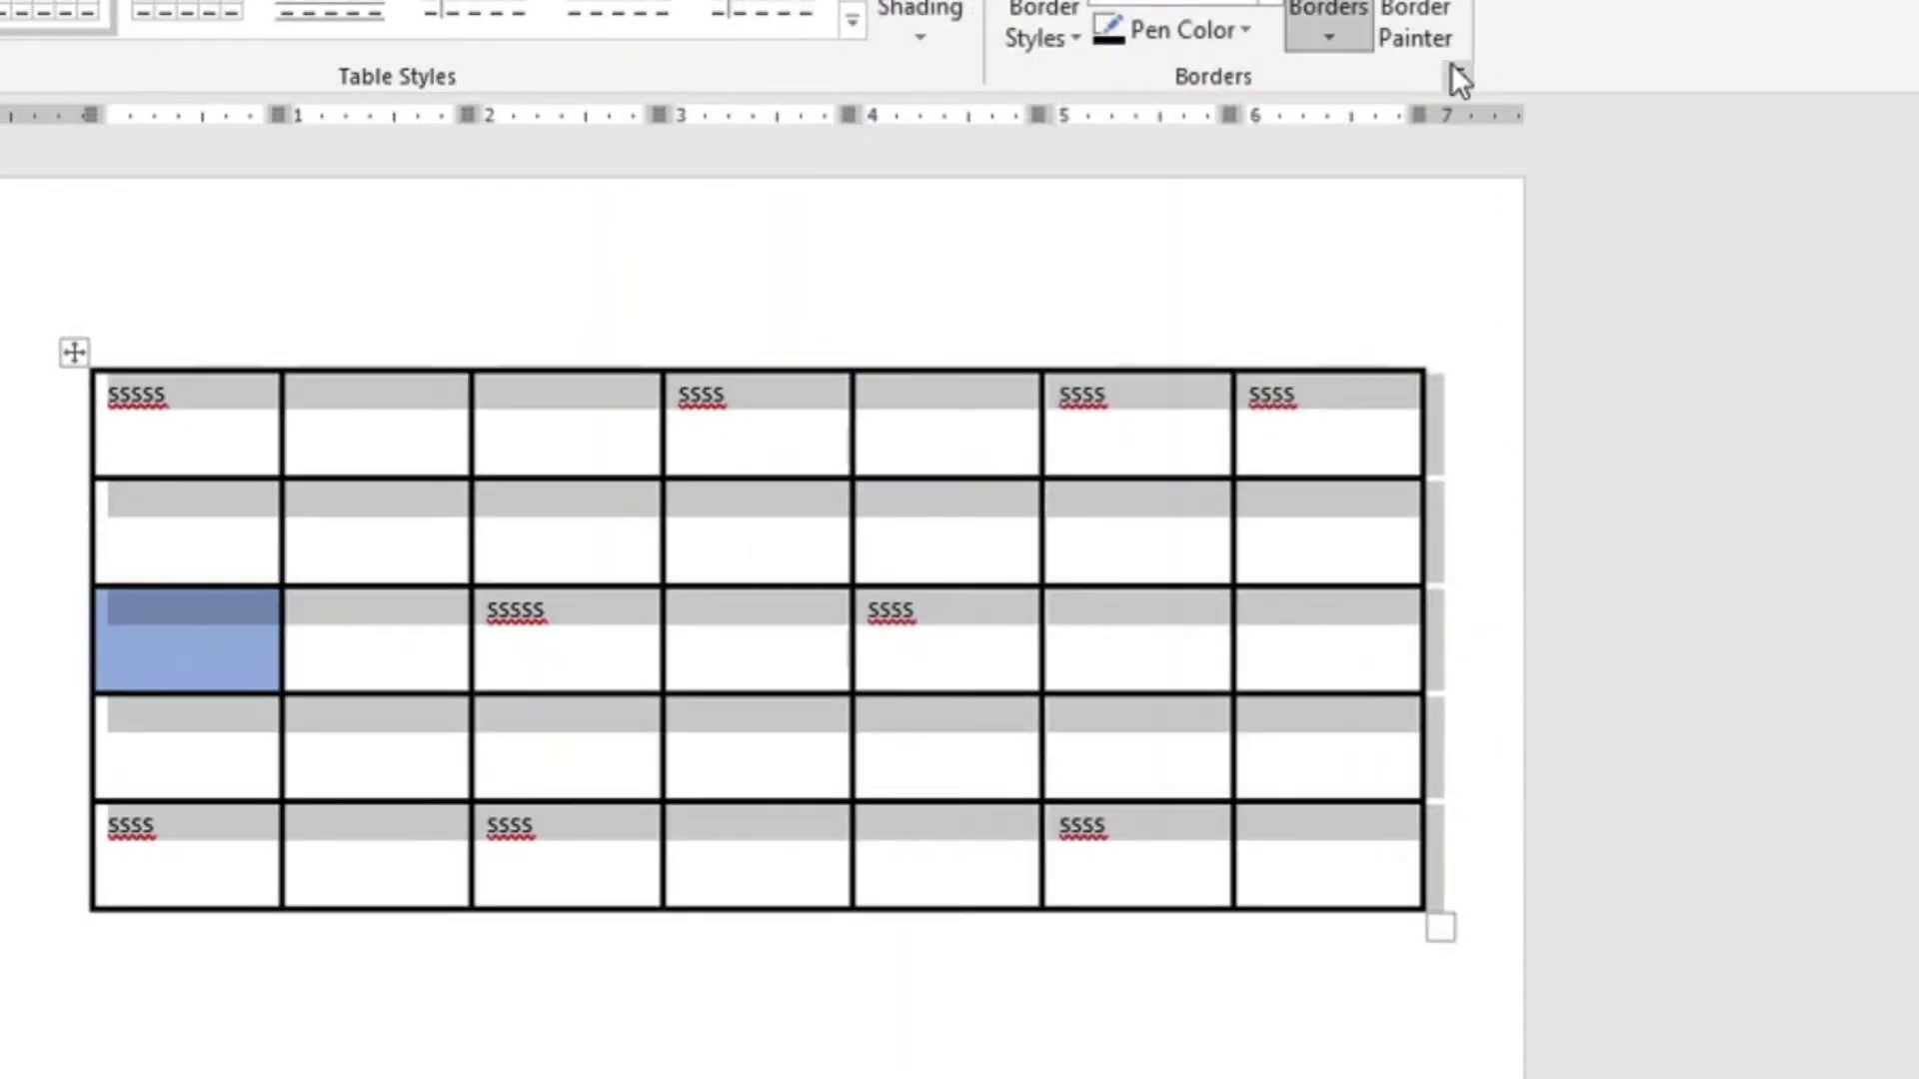
left_click(1455, 70)
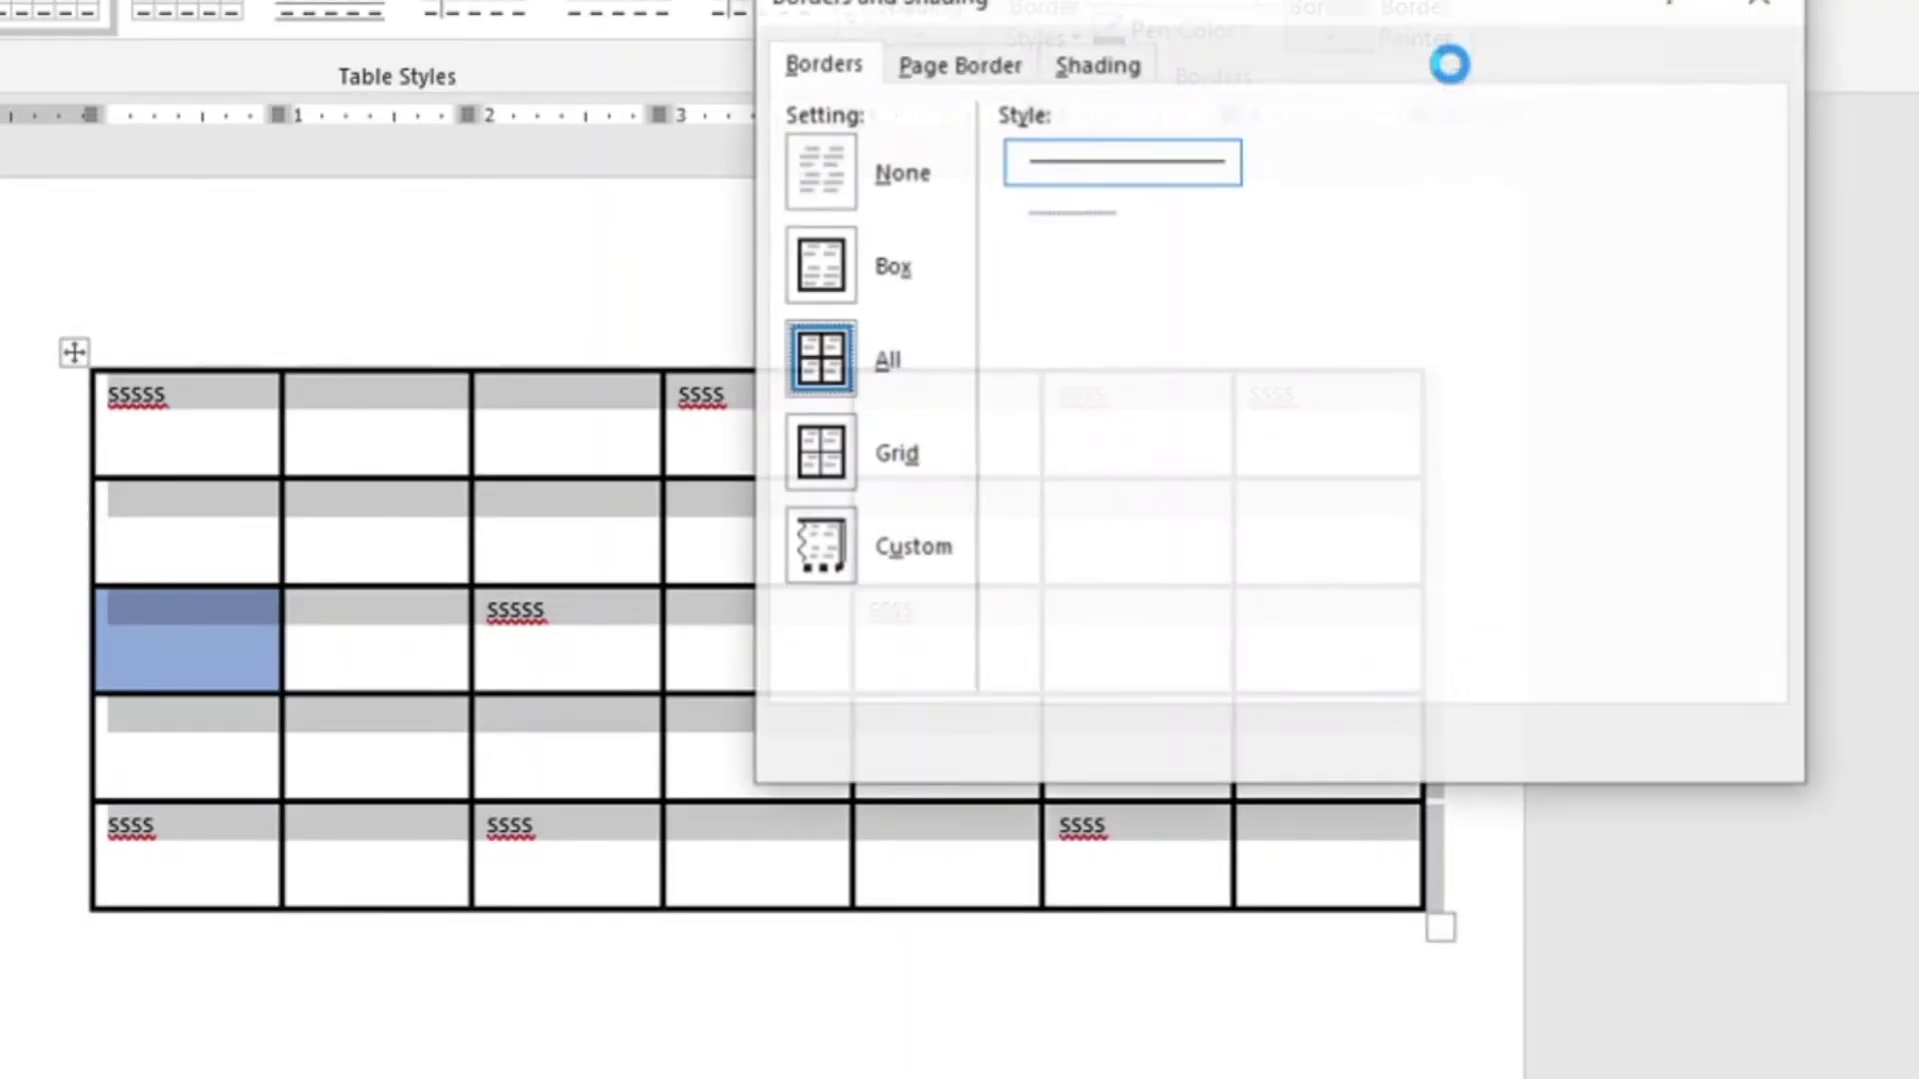
left_click(835, 272)
left_click(1513, 742)
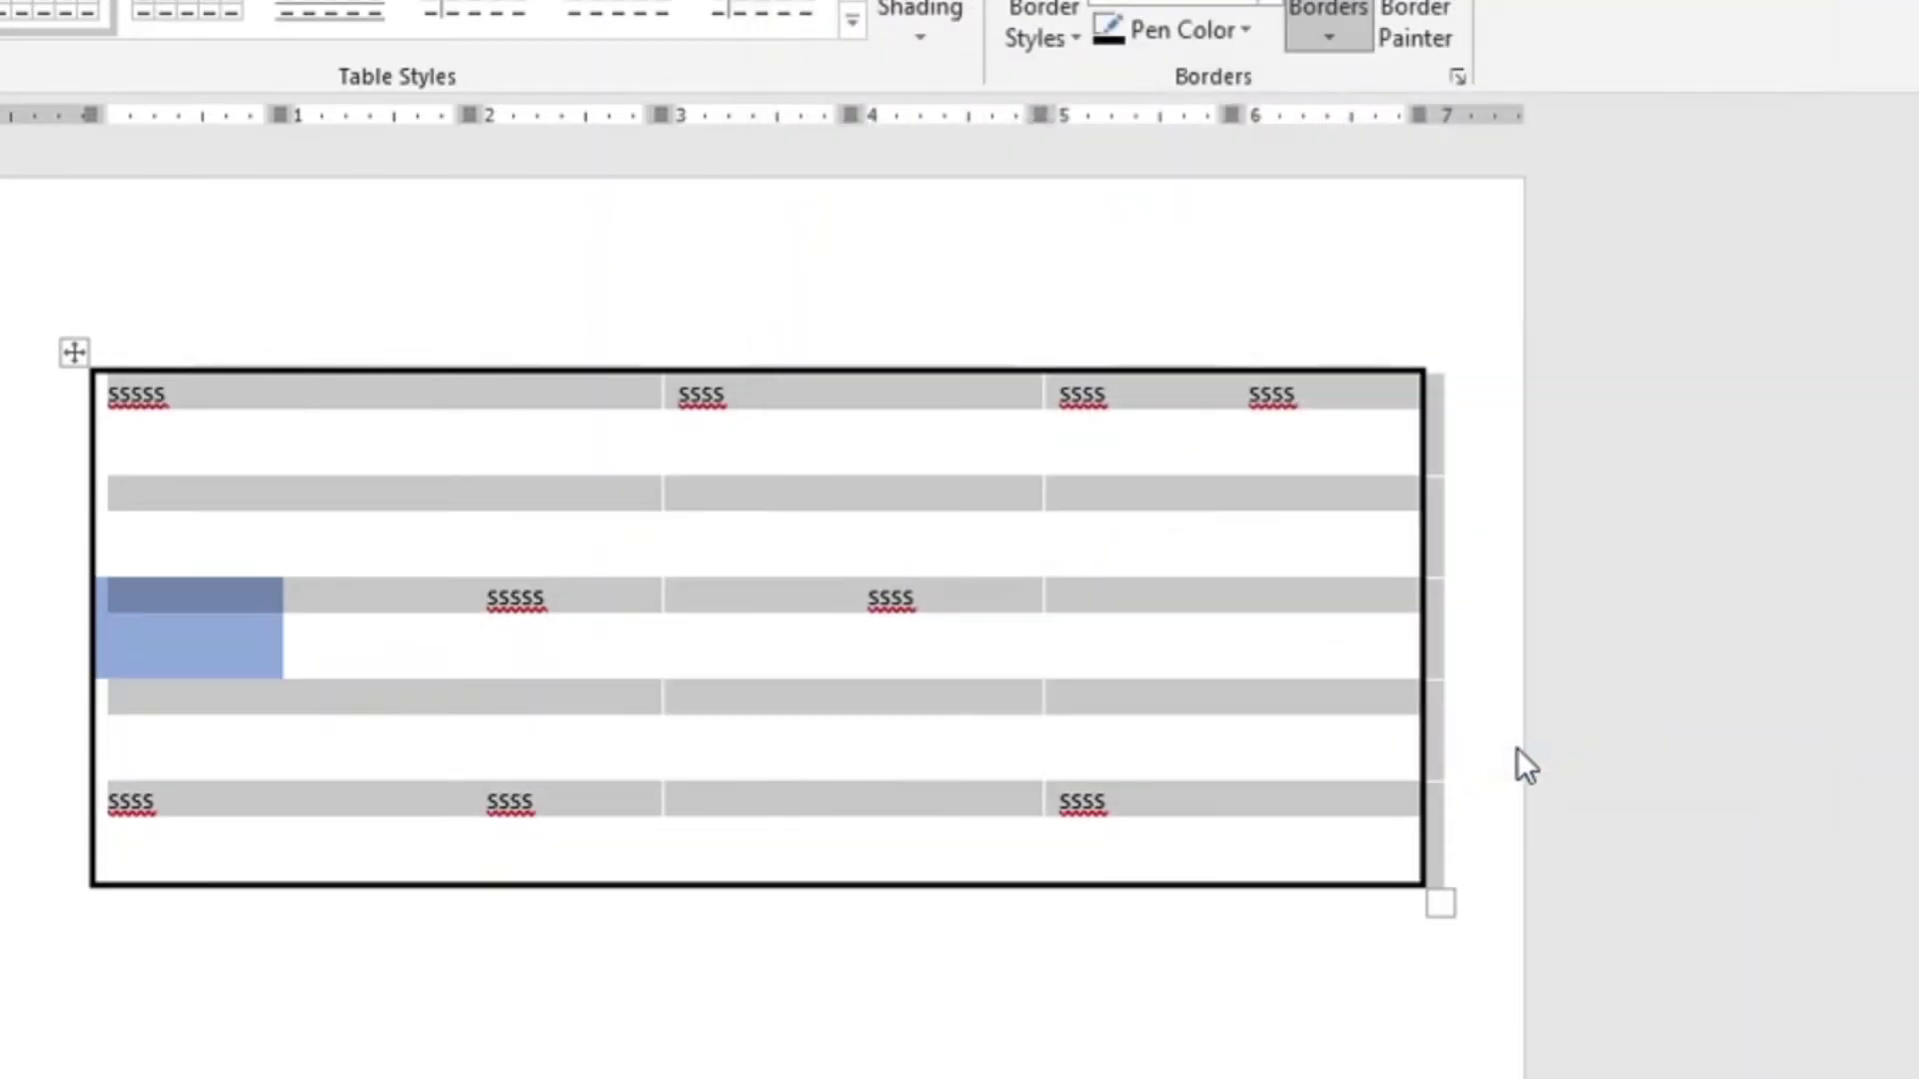
Add thick 2¼ pt inside horizontal and vertical borders to the table
left_click(1458, 75)
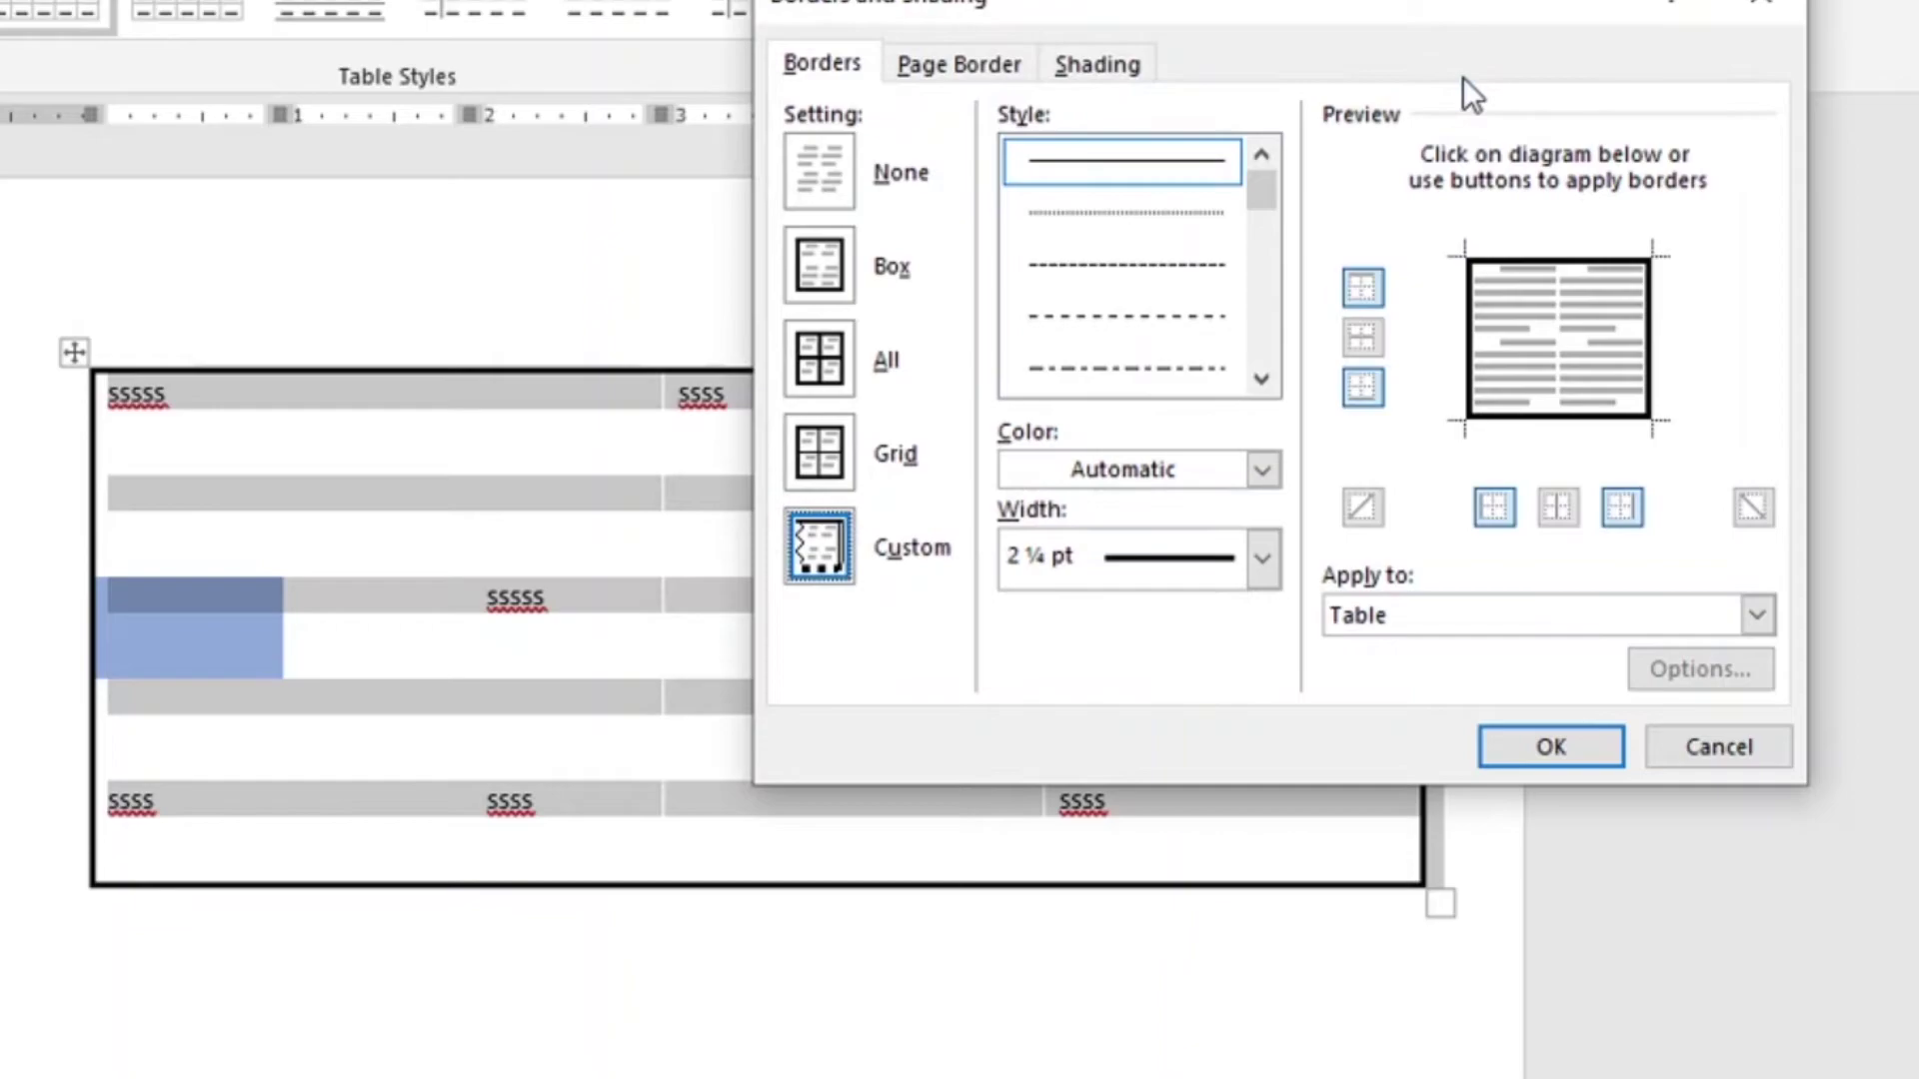
left_click(1365, 340)
left_click(1363, 388)
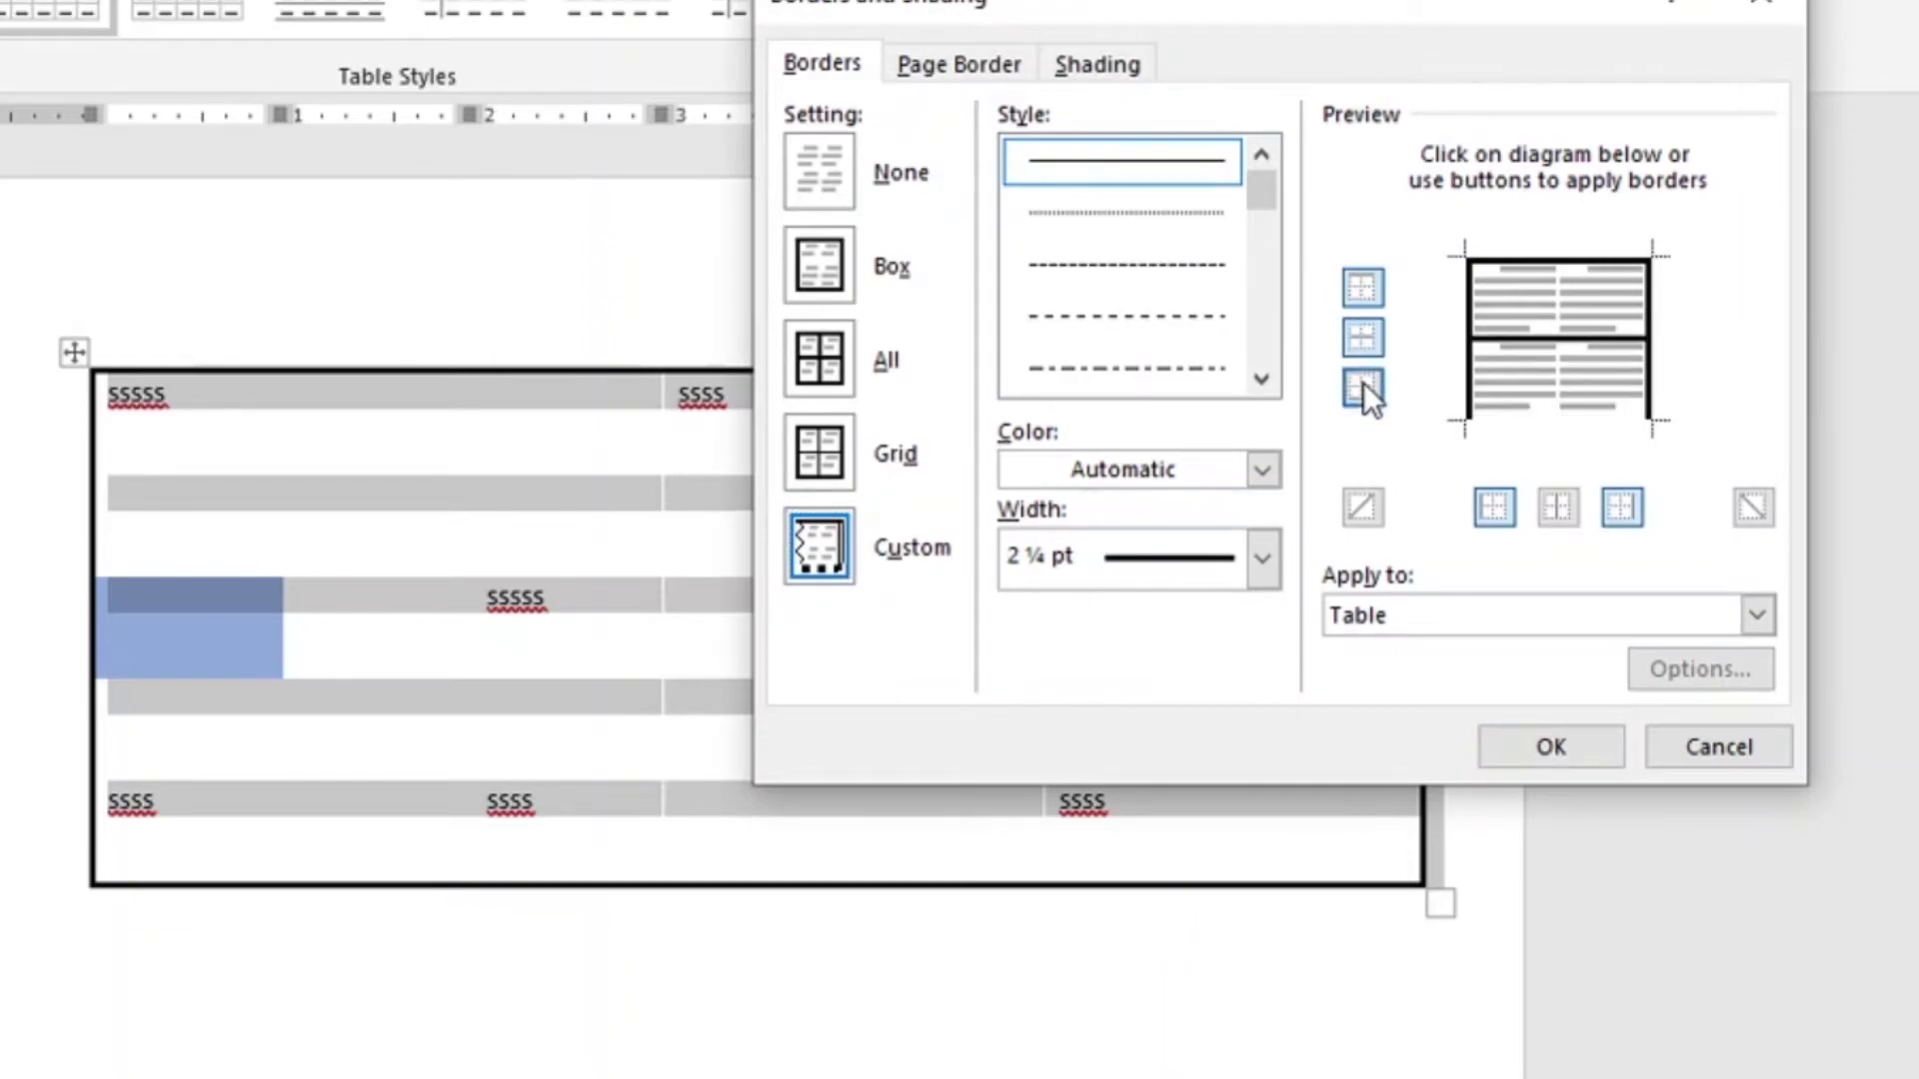
left_click(1365, 390)
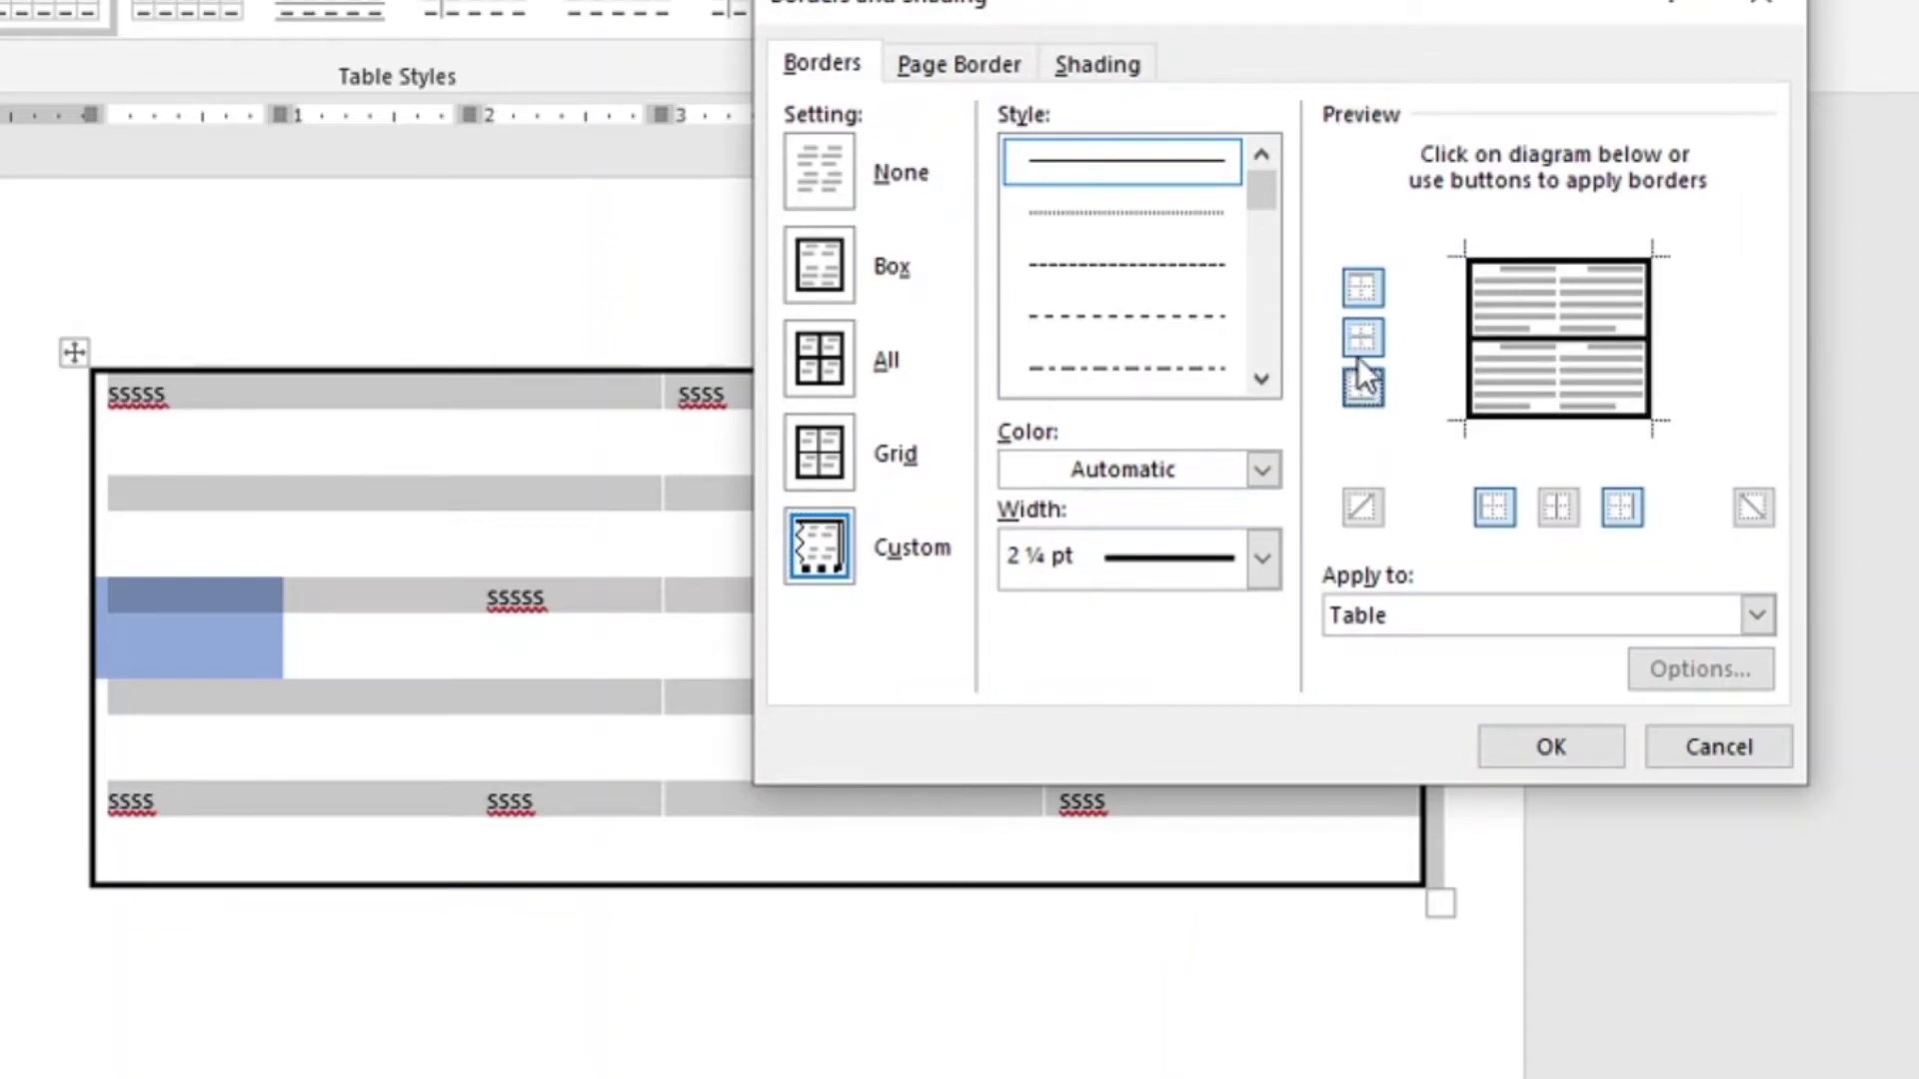
left_click(1371, 298)
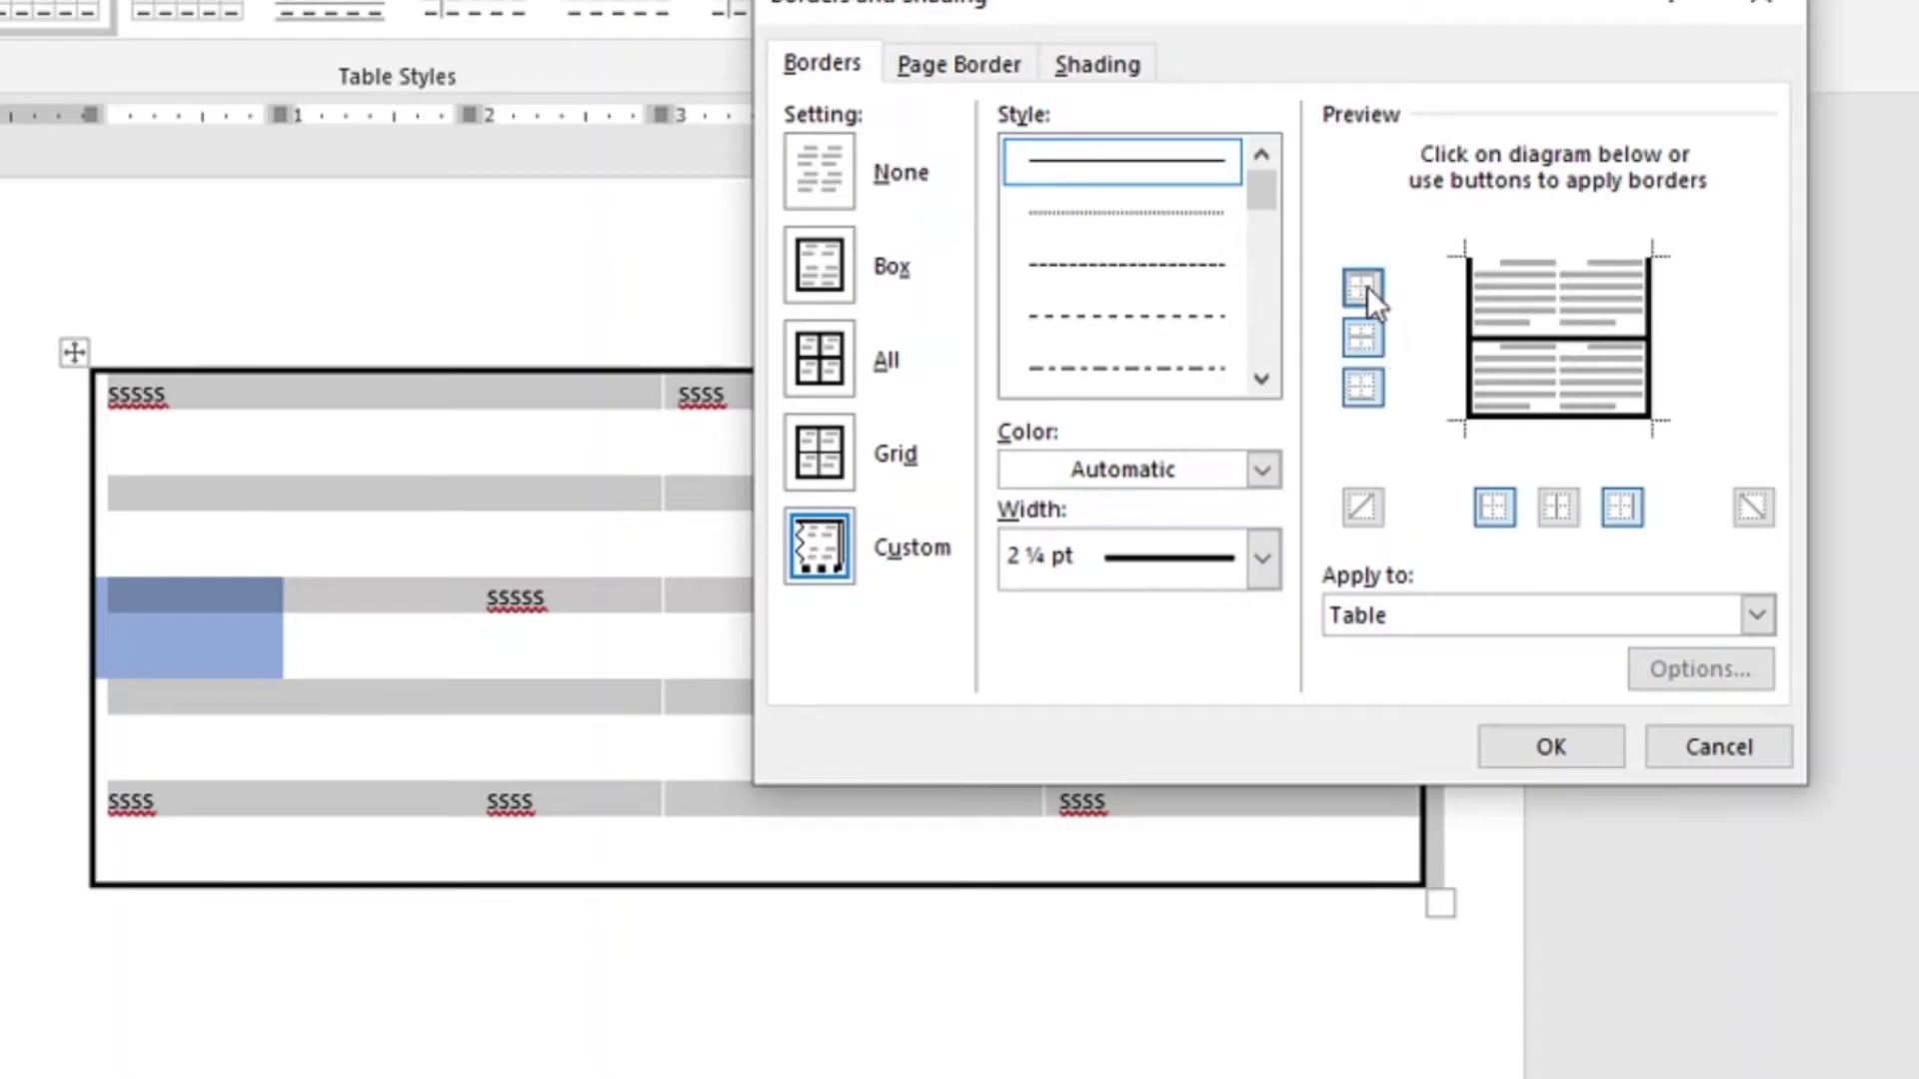
left_click(1367, 290)
left_click(1559, 507)
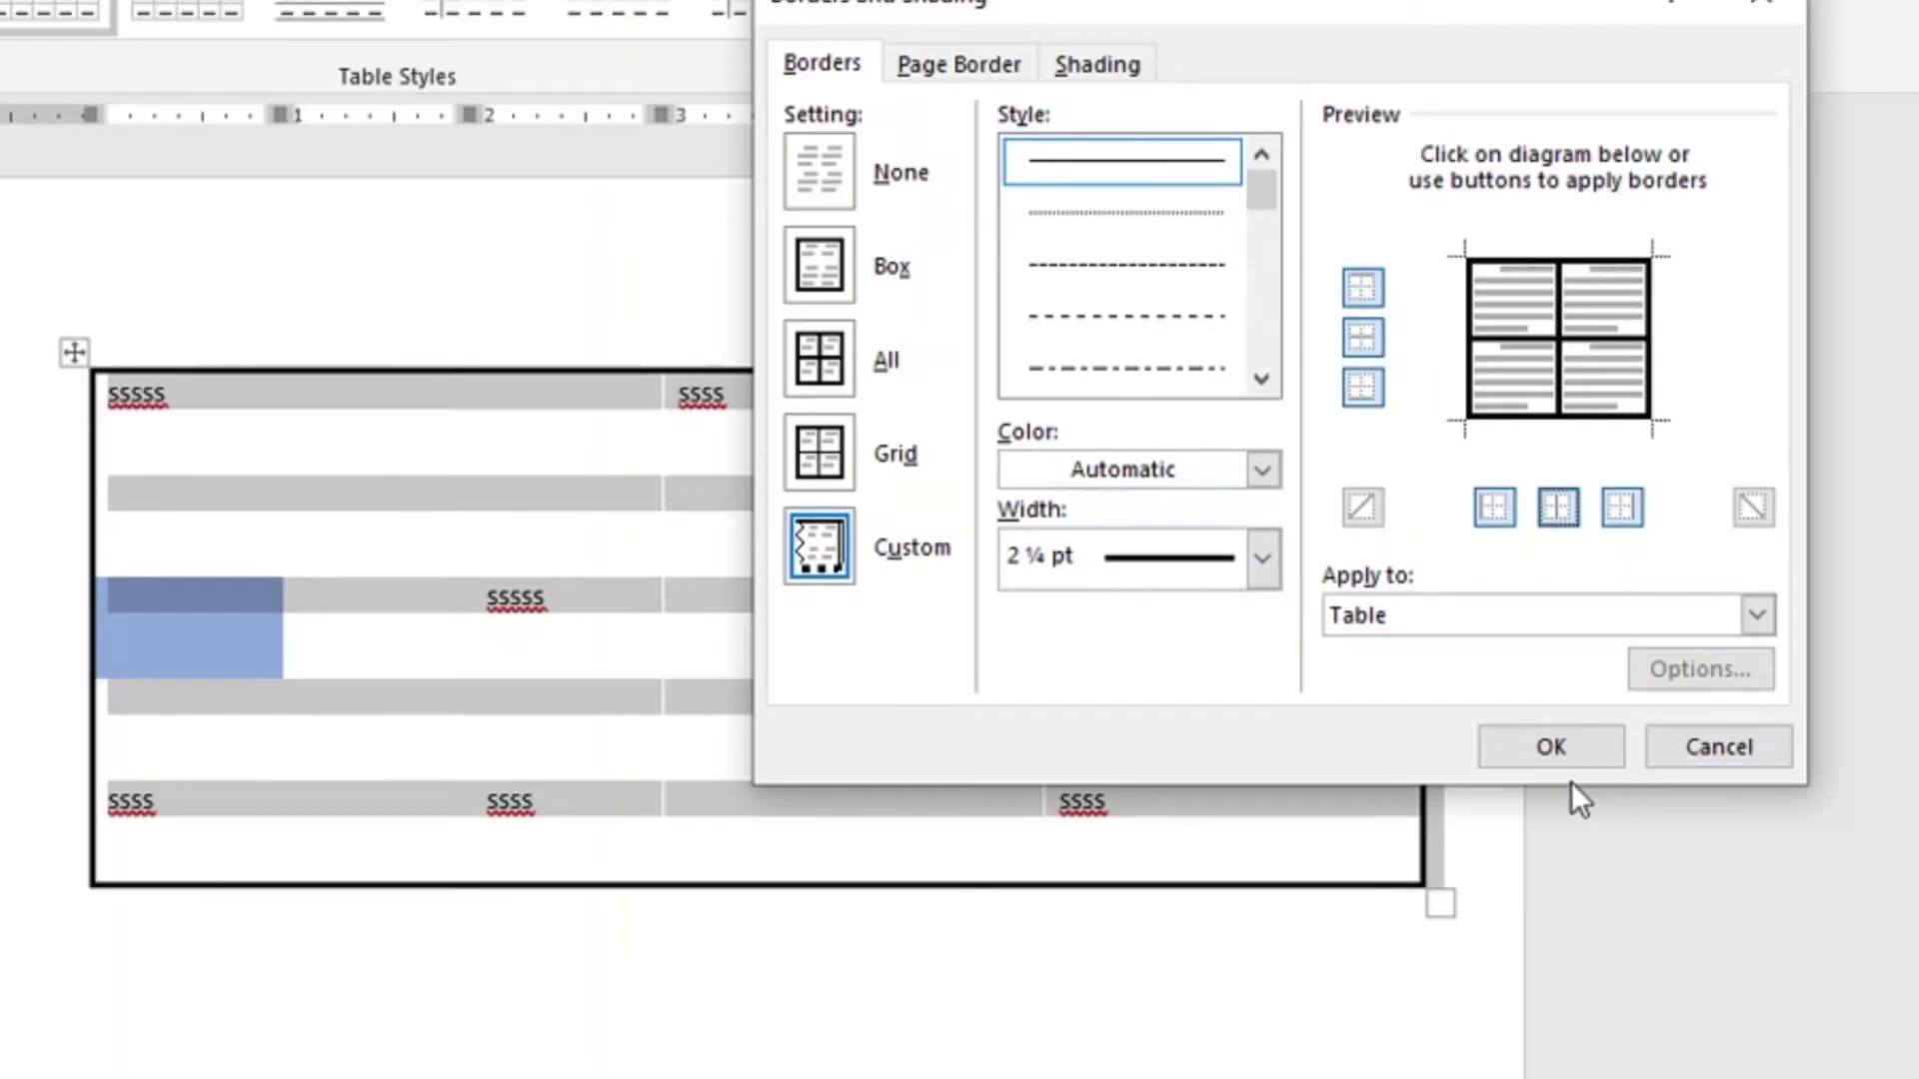
left_click(1571, 755)
left_click(952, 997)
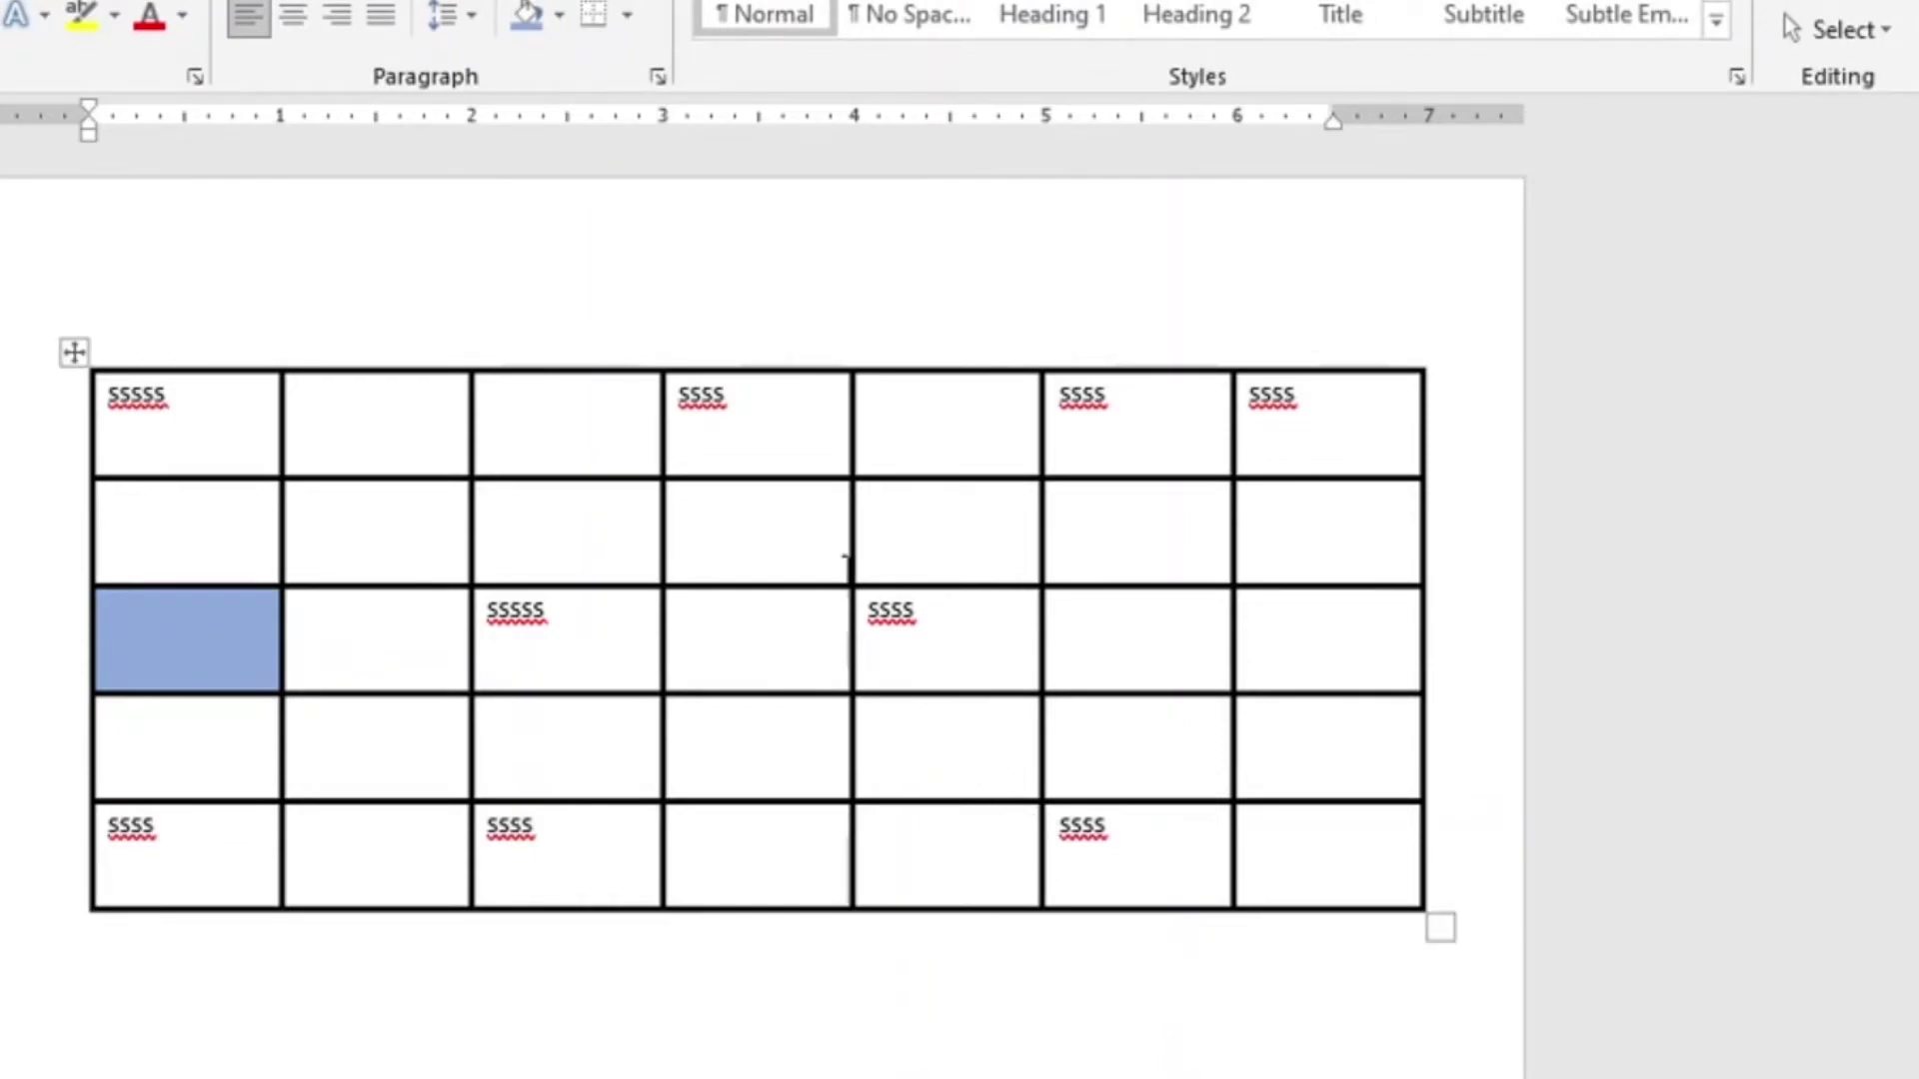
Merge the top two cells of column 2 and two adjacent cells in row 4
left_click_drag(349, 420, 383, 558)
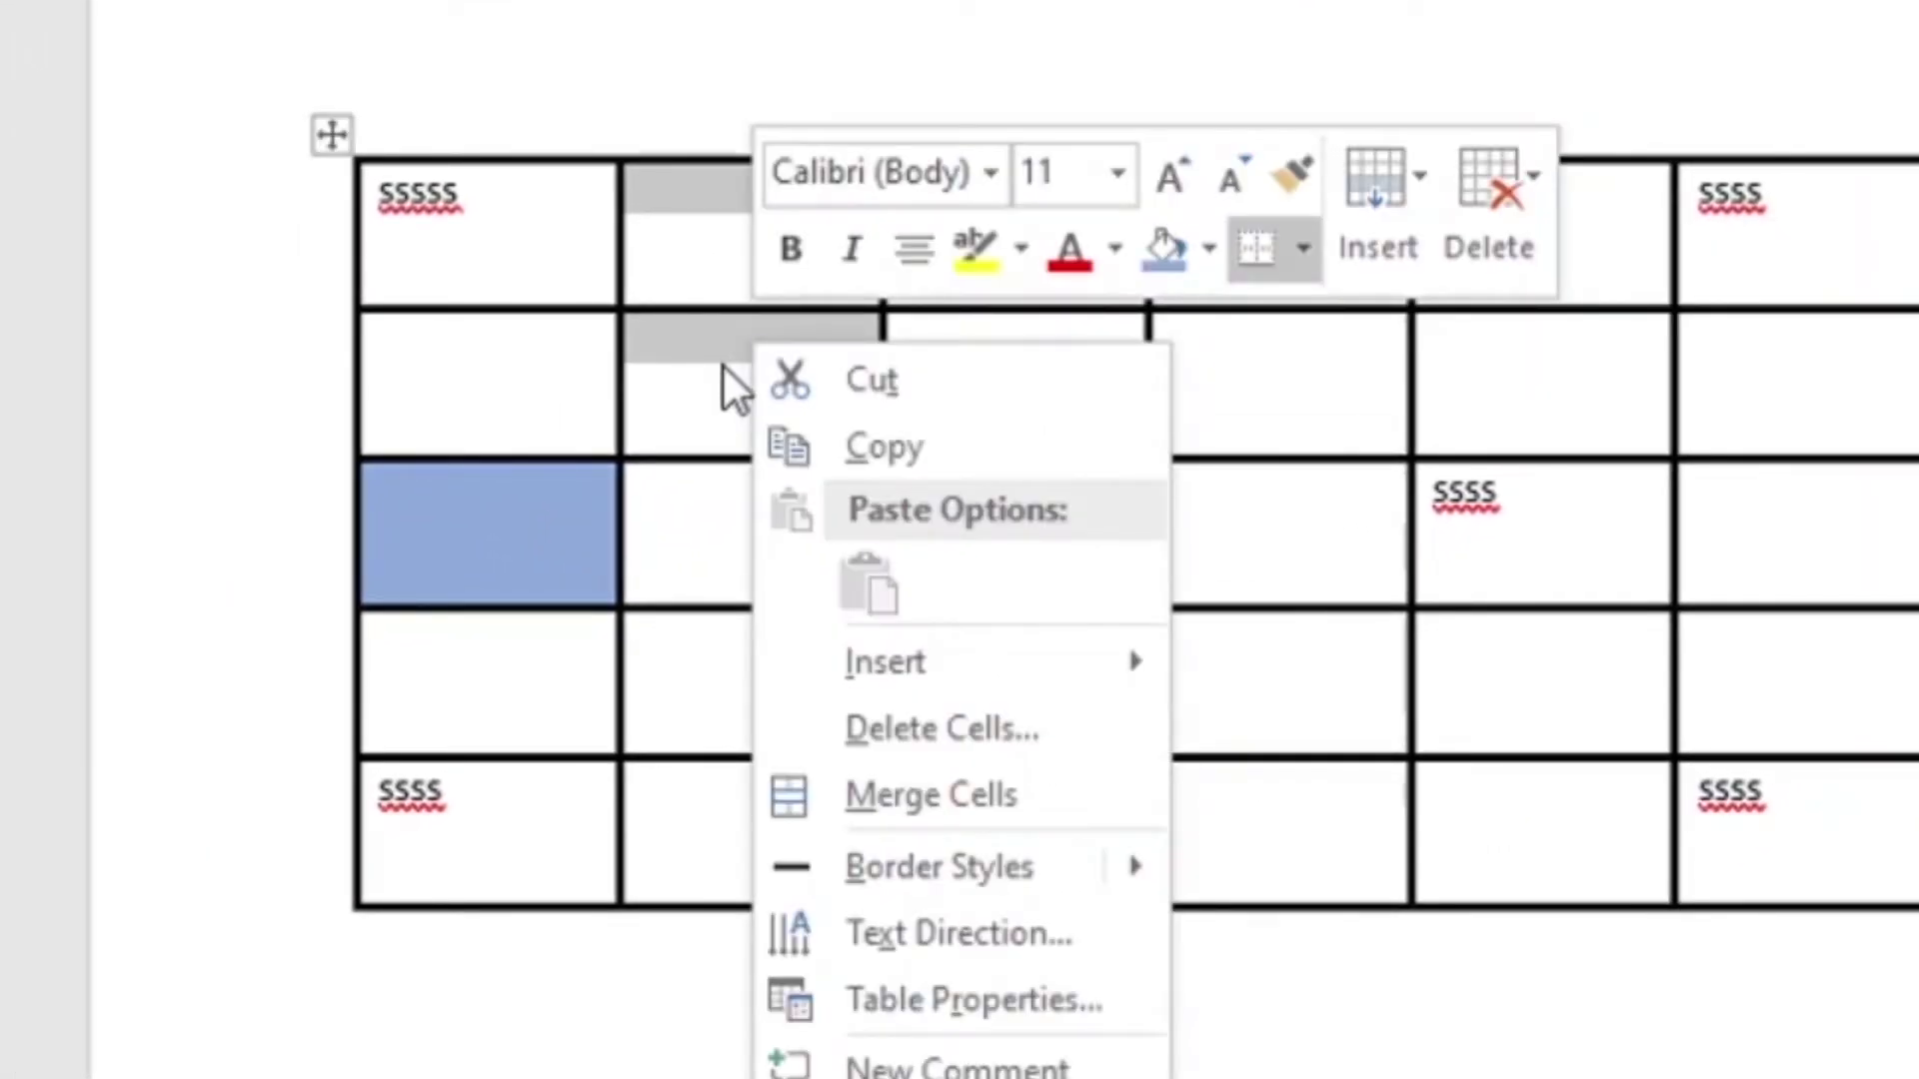
left_click(924, 798)
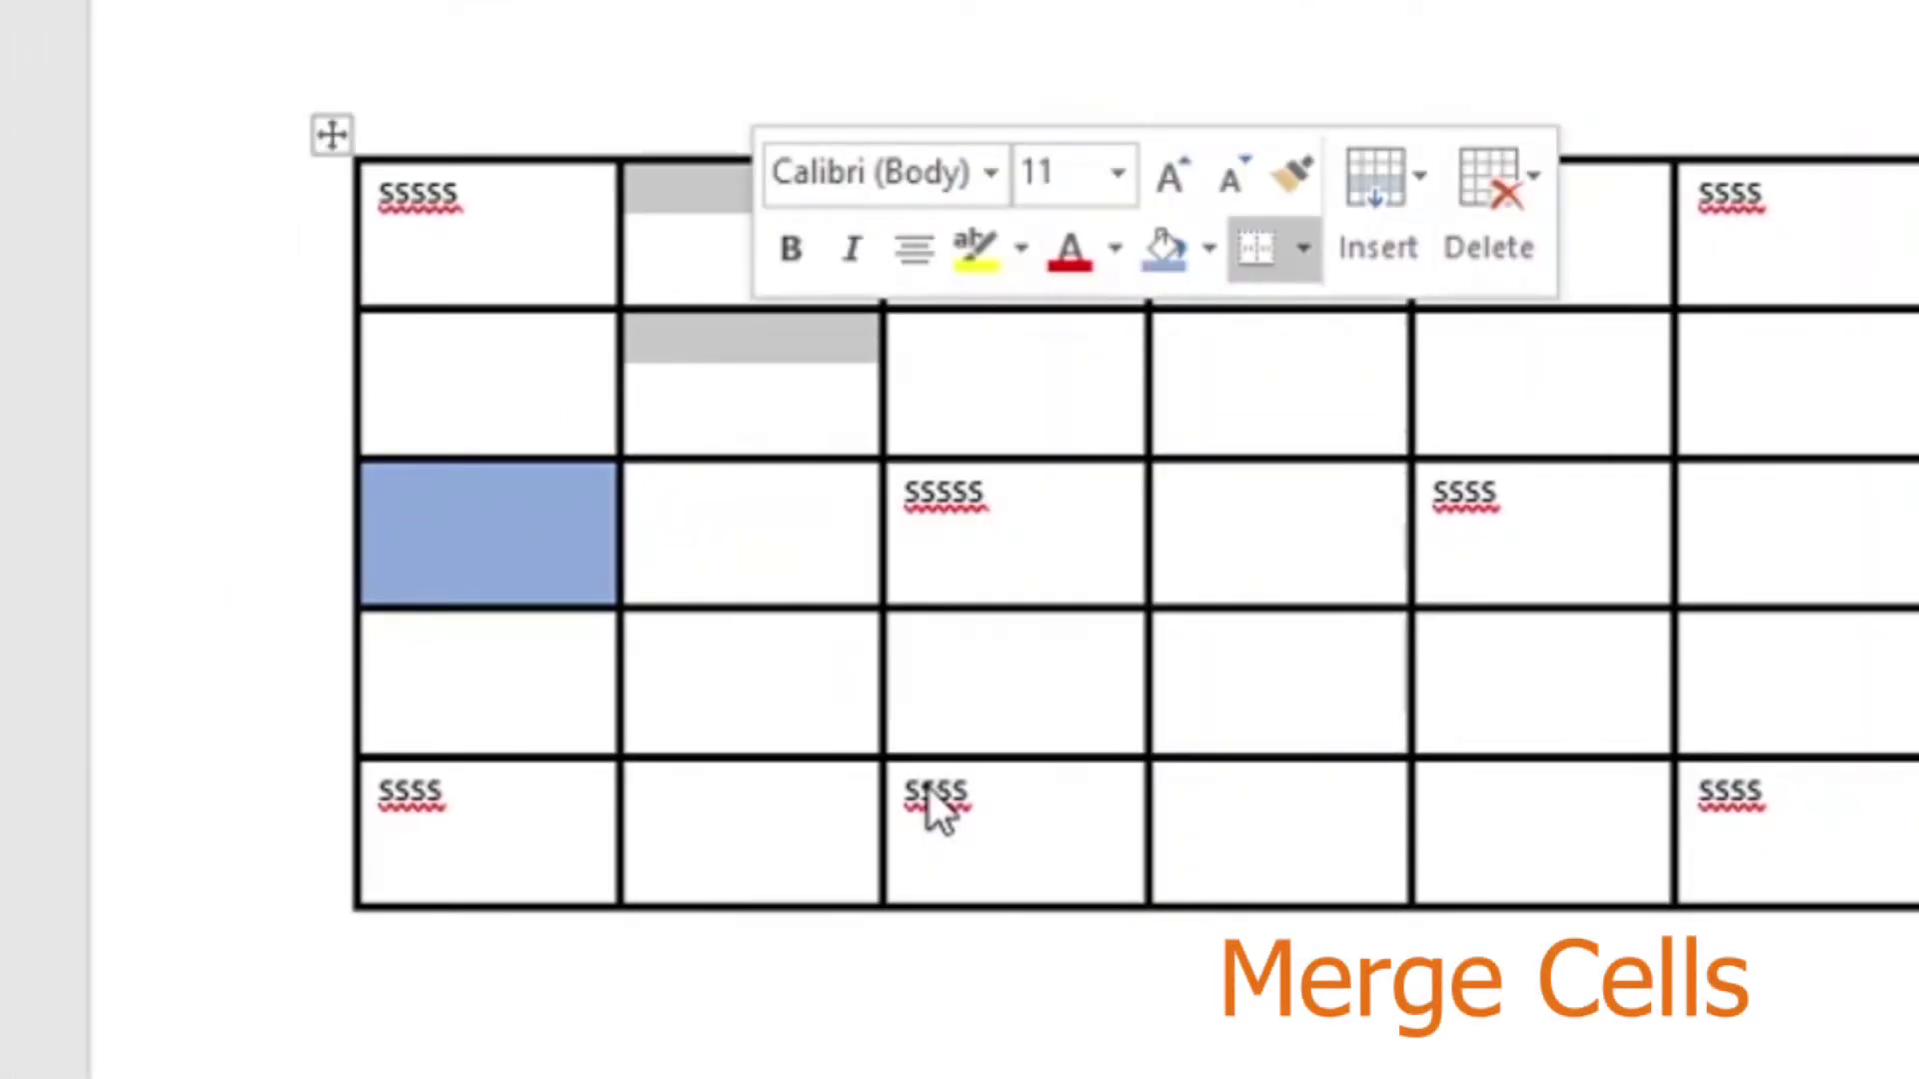
left_click_drag(1044, 672, 1259, 686)
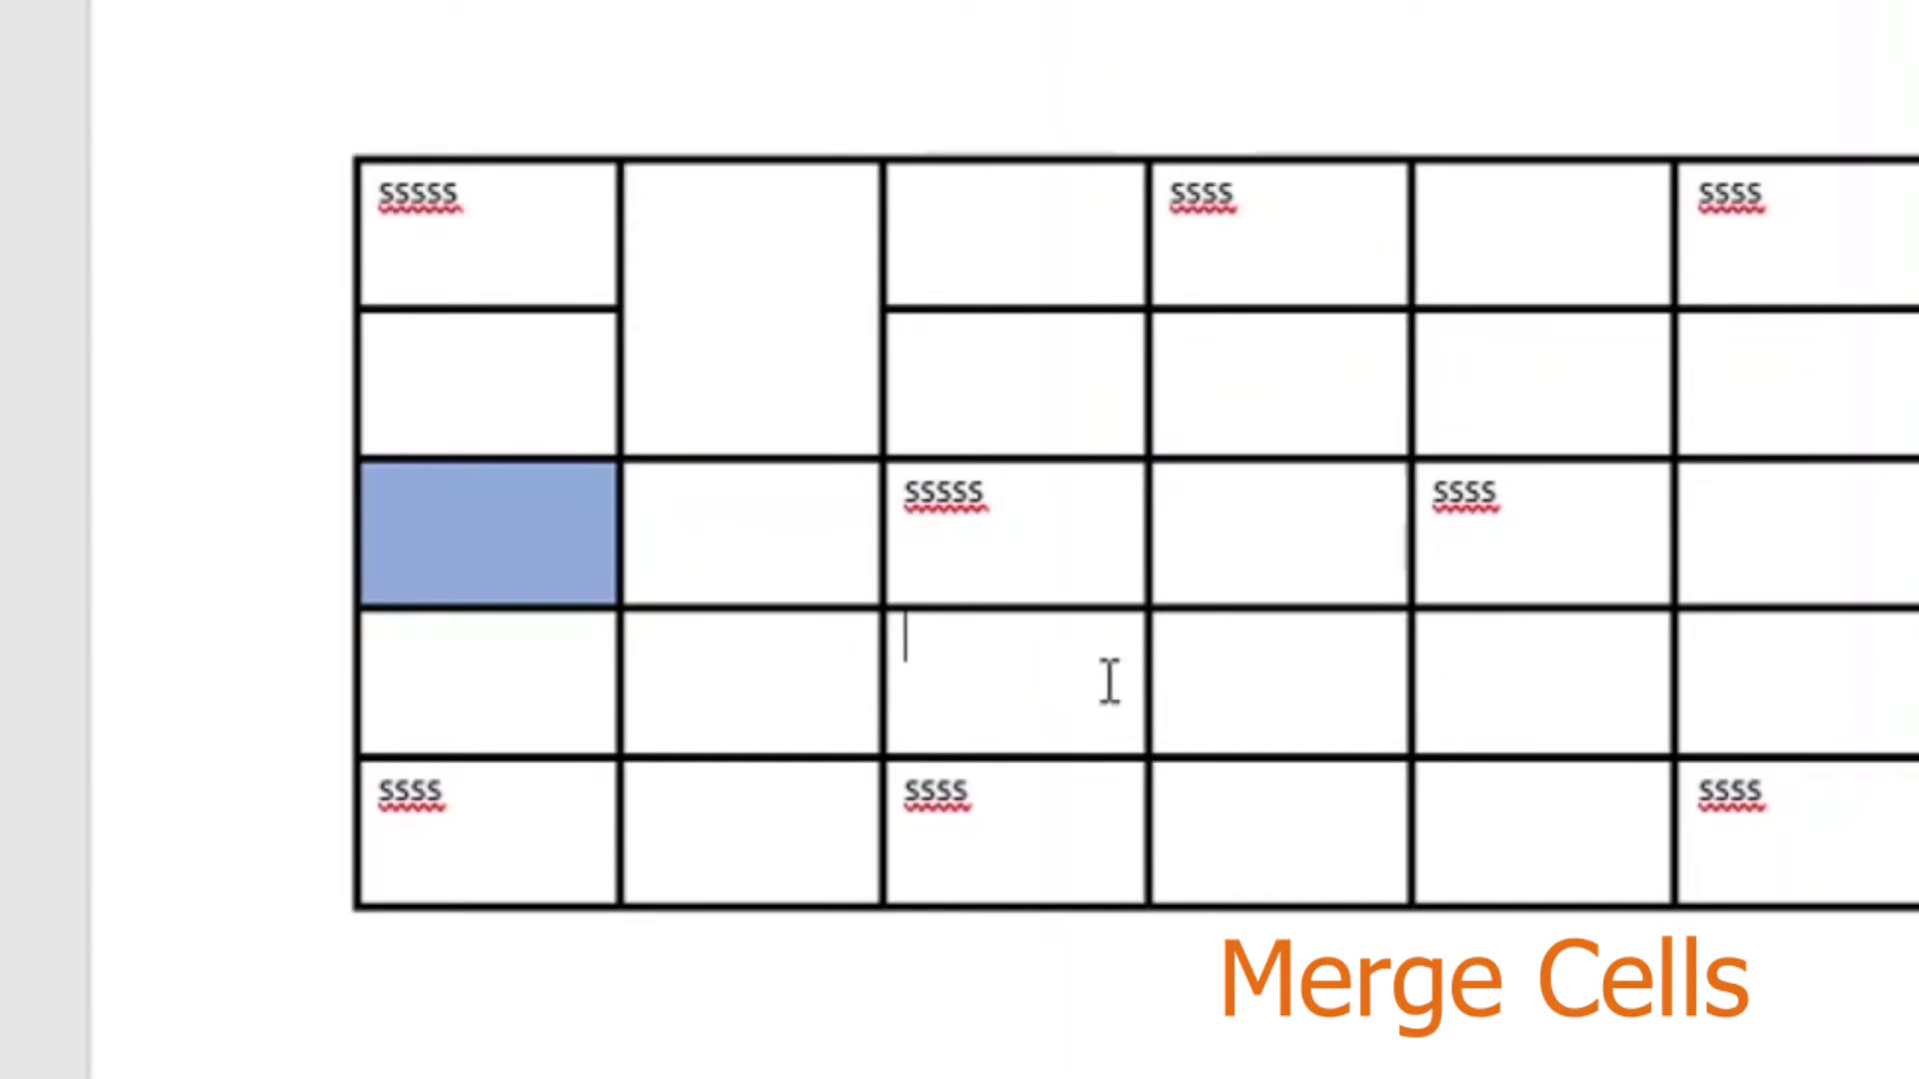
right_click(1253, 682)
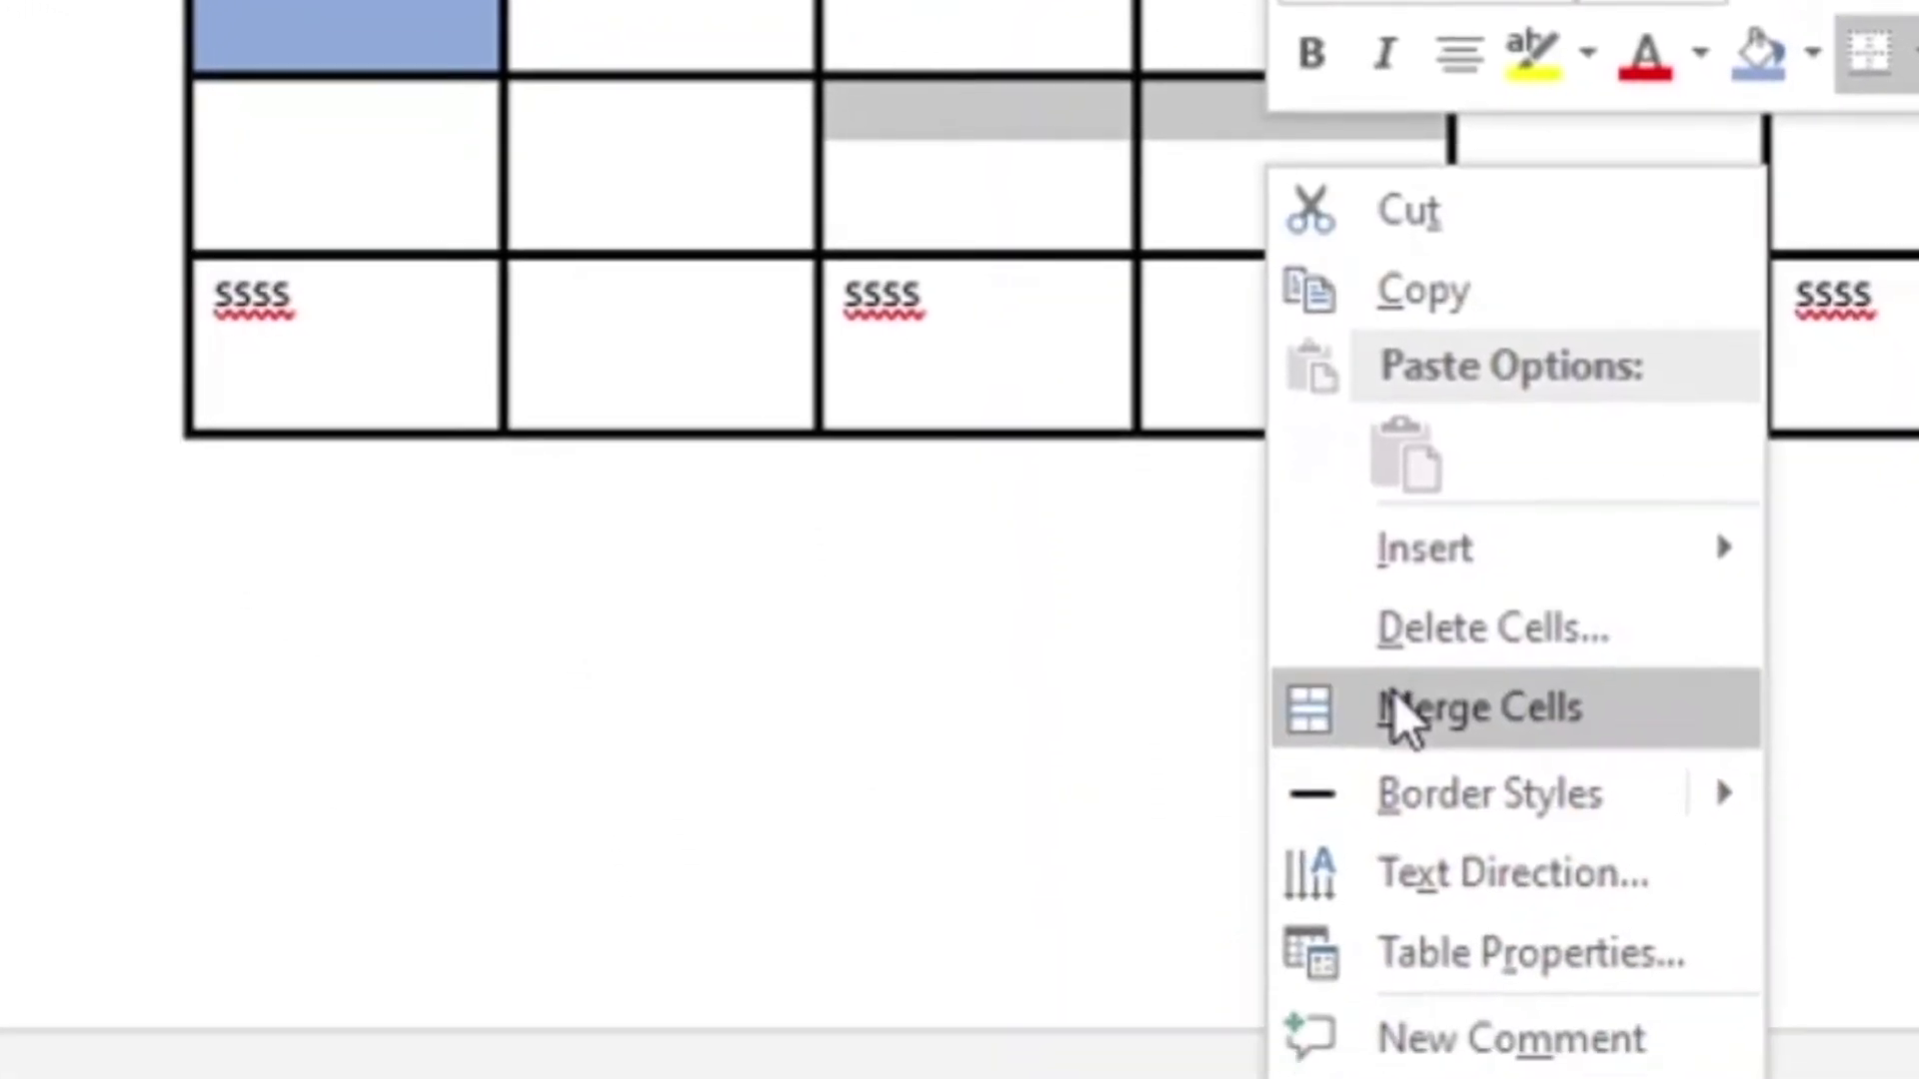
left_click(1387, 704)
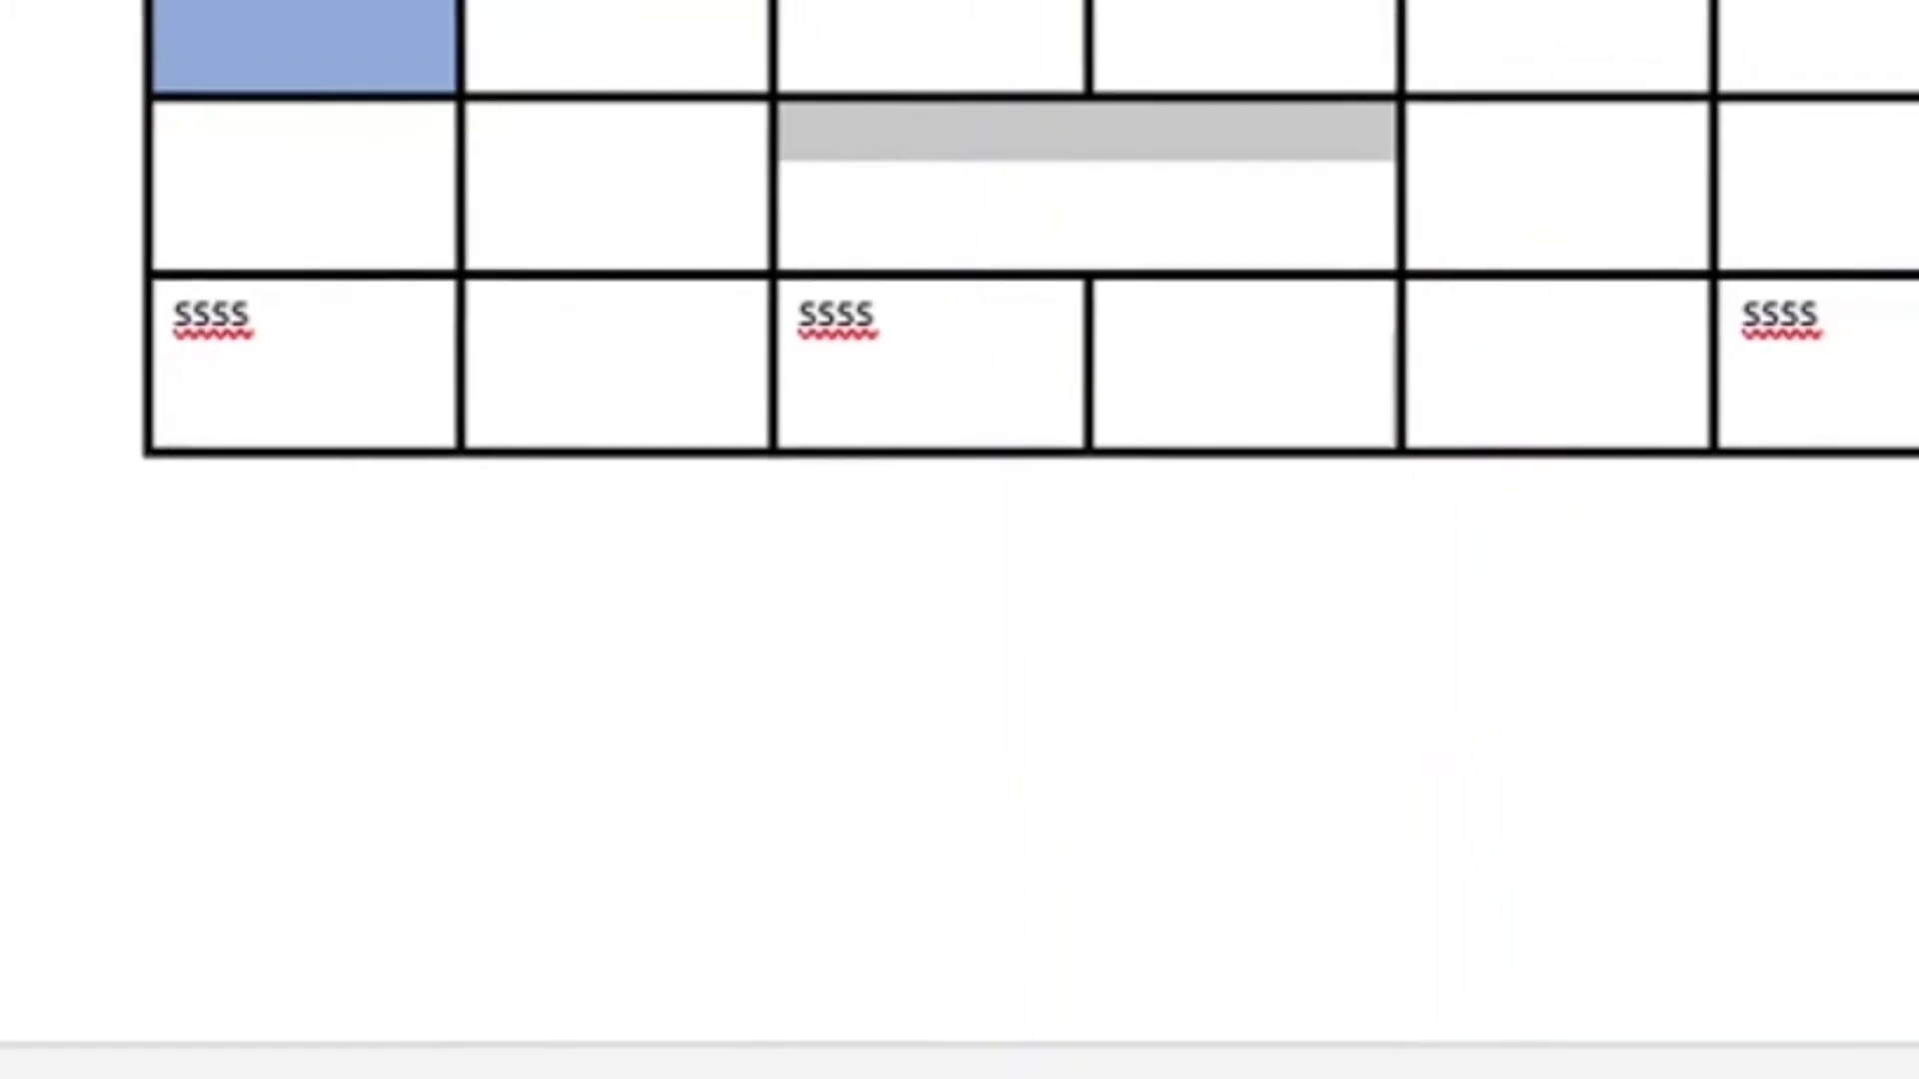
Delete the rightmost cells of two middle rows, shifting cells left
left_click_drag(1739, 150, 1849, 180)
right_click(1696, 64)
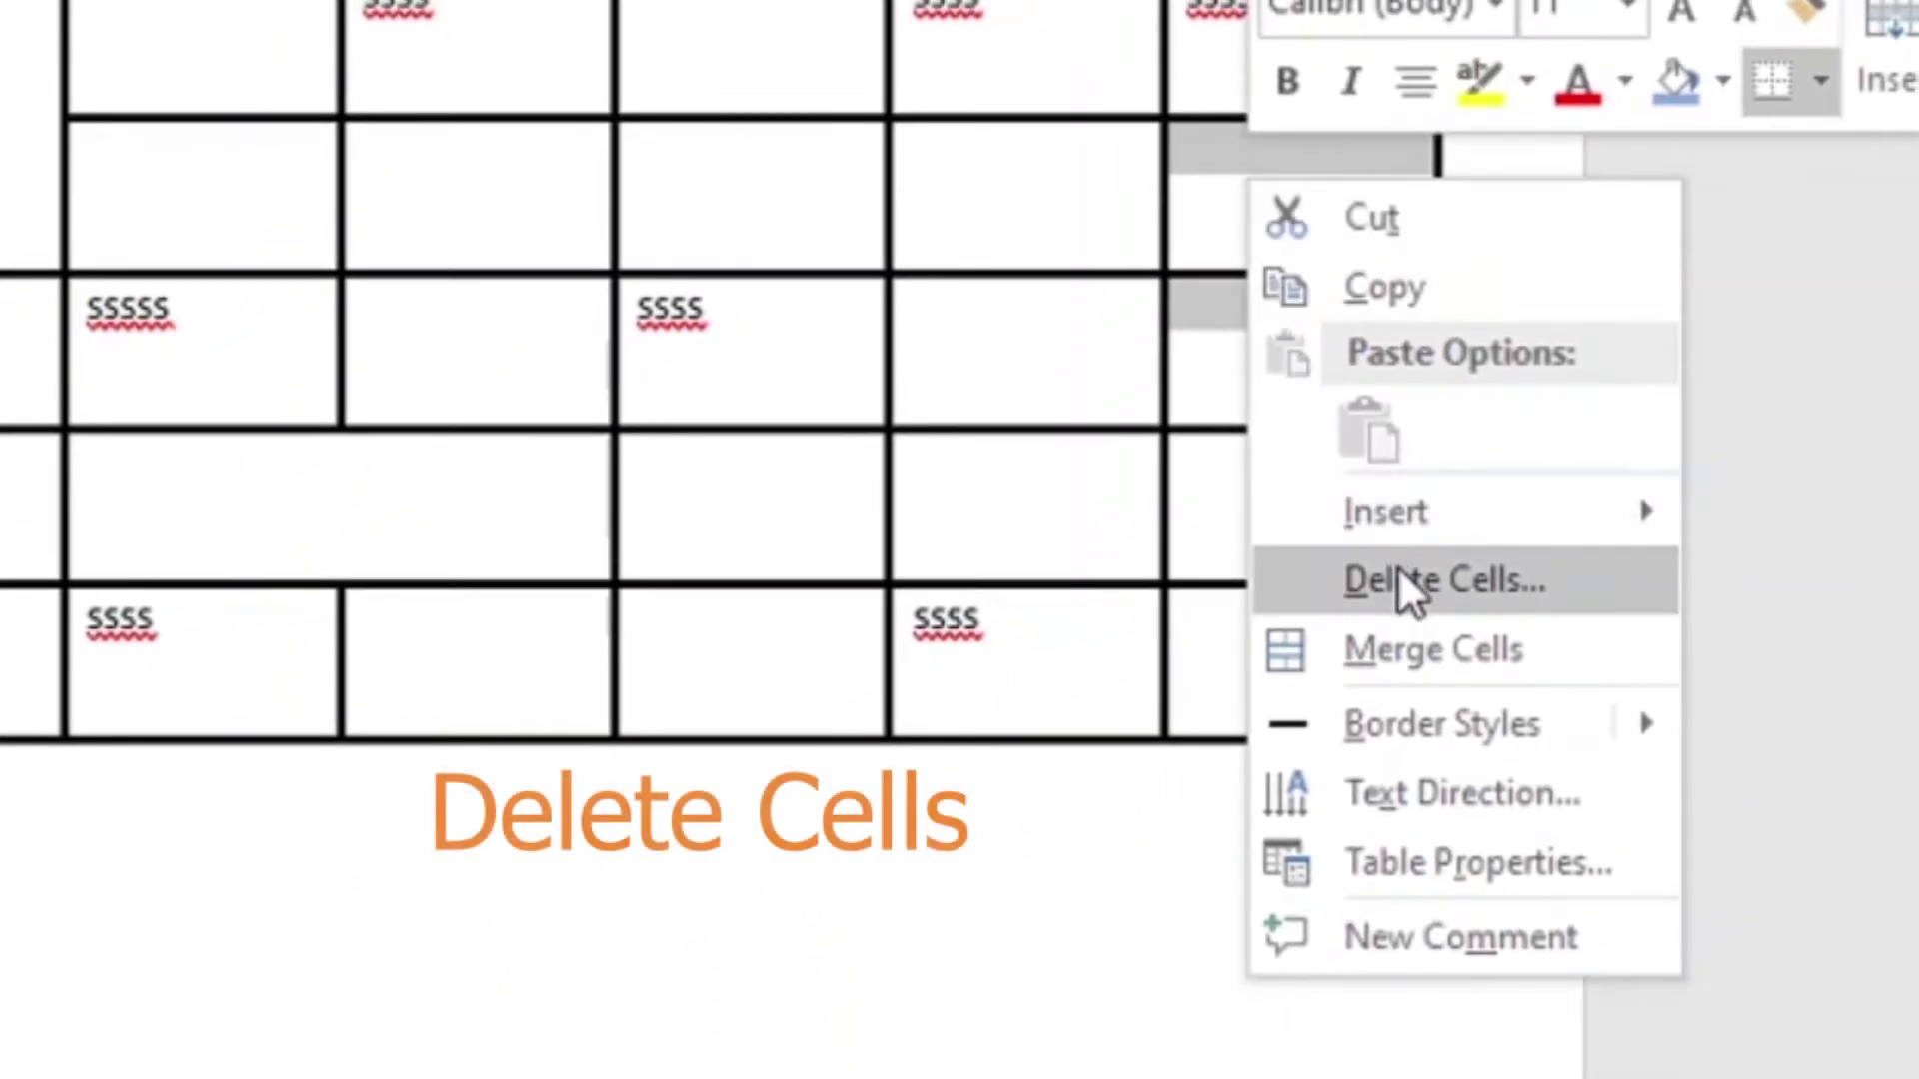
left_click(1398, 575)
left_click(193, 342)
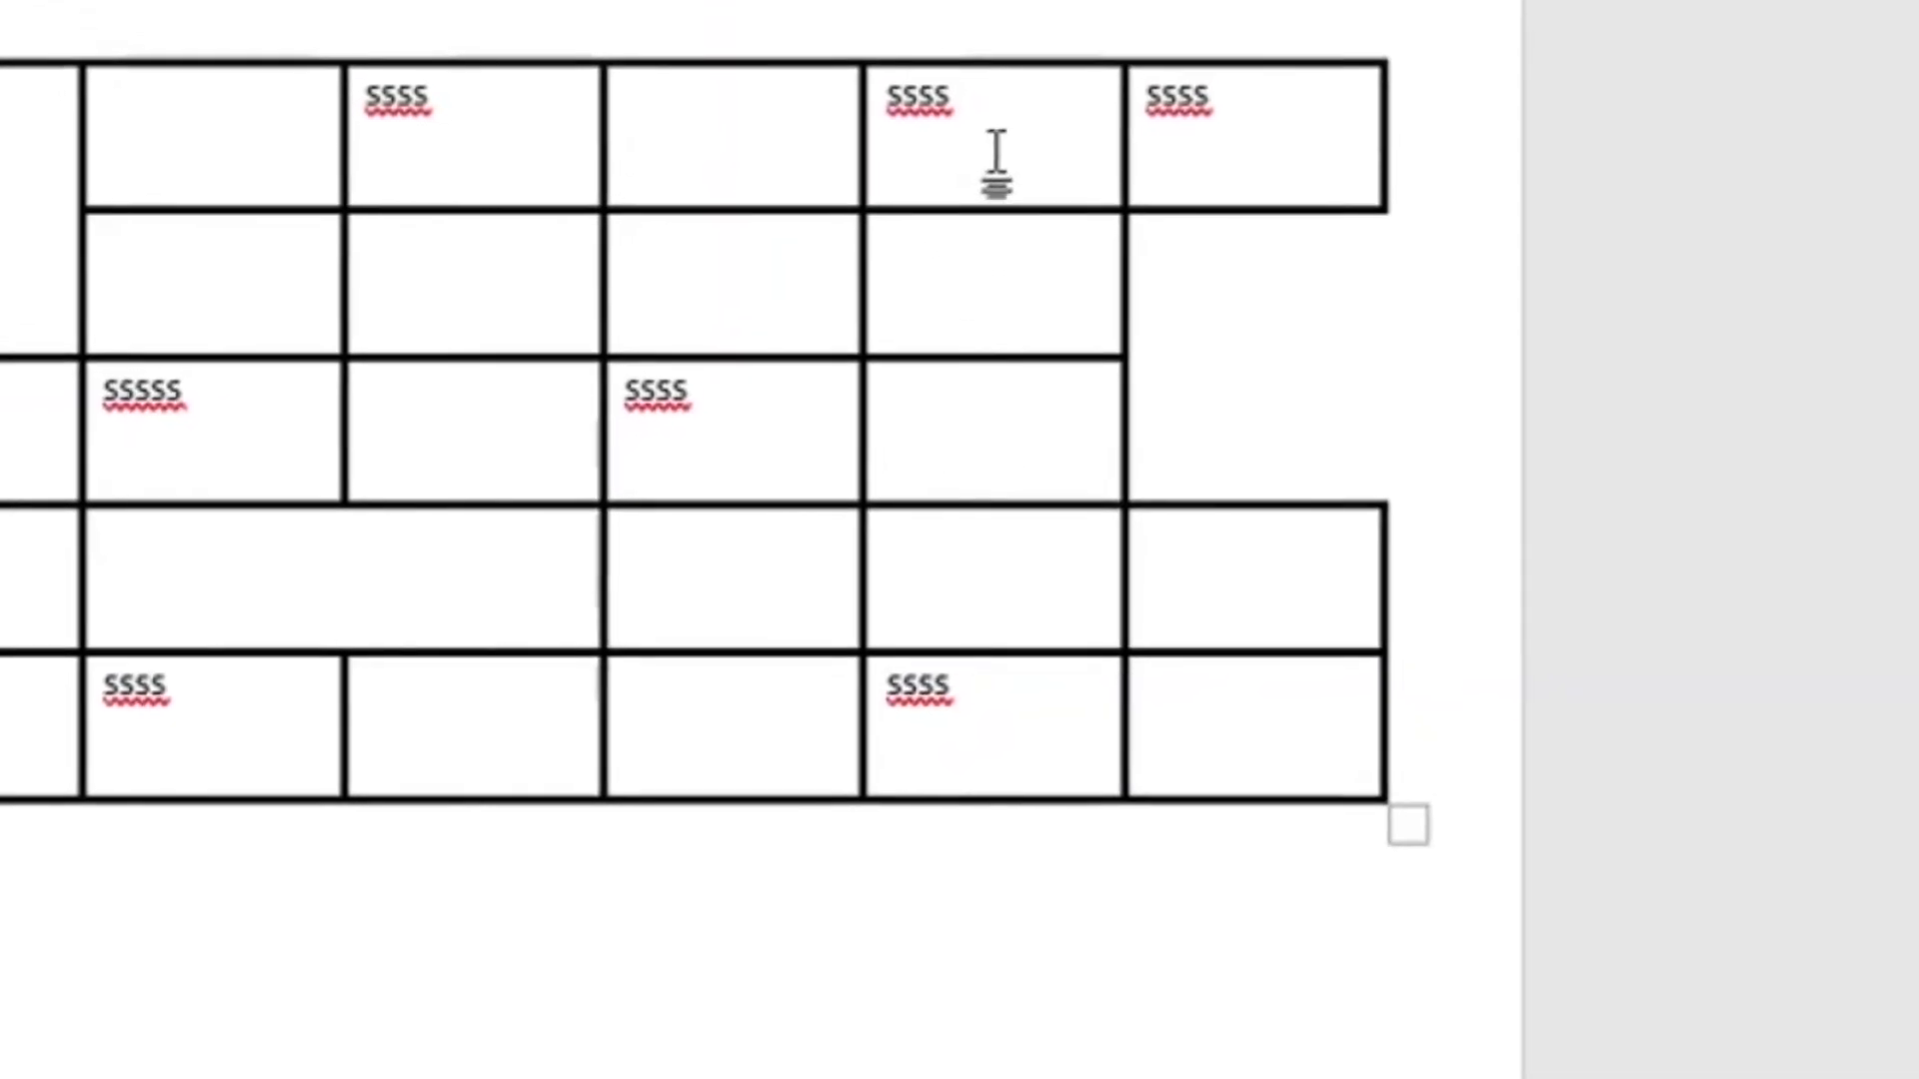
Delete the table's fifth column
left_click_drag(994, 163, 999, 784)
right_click(908, 503)
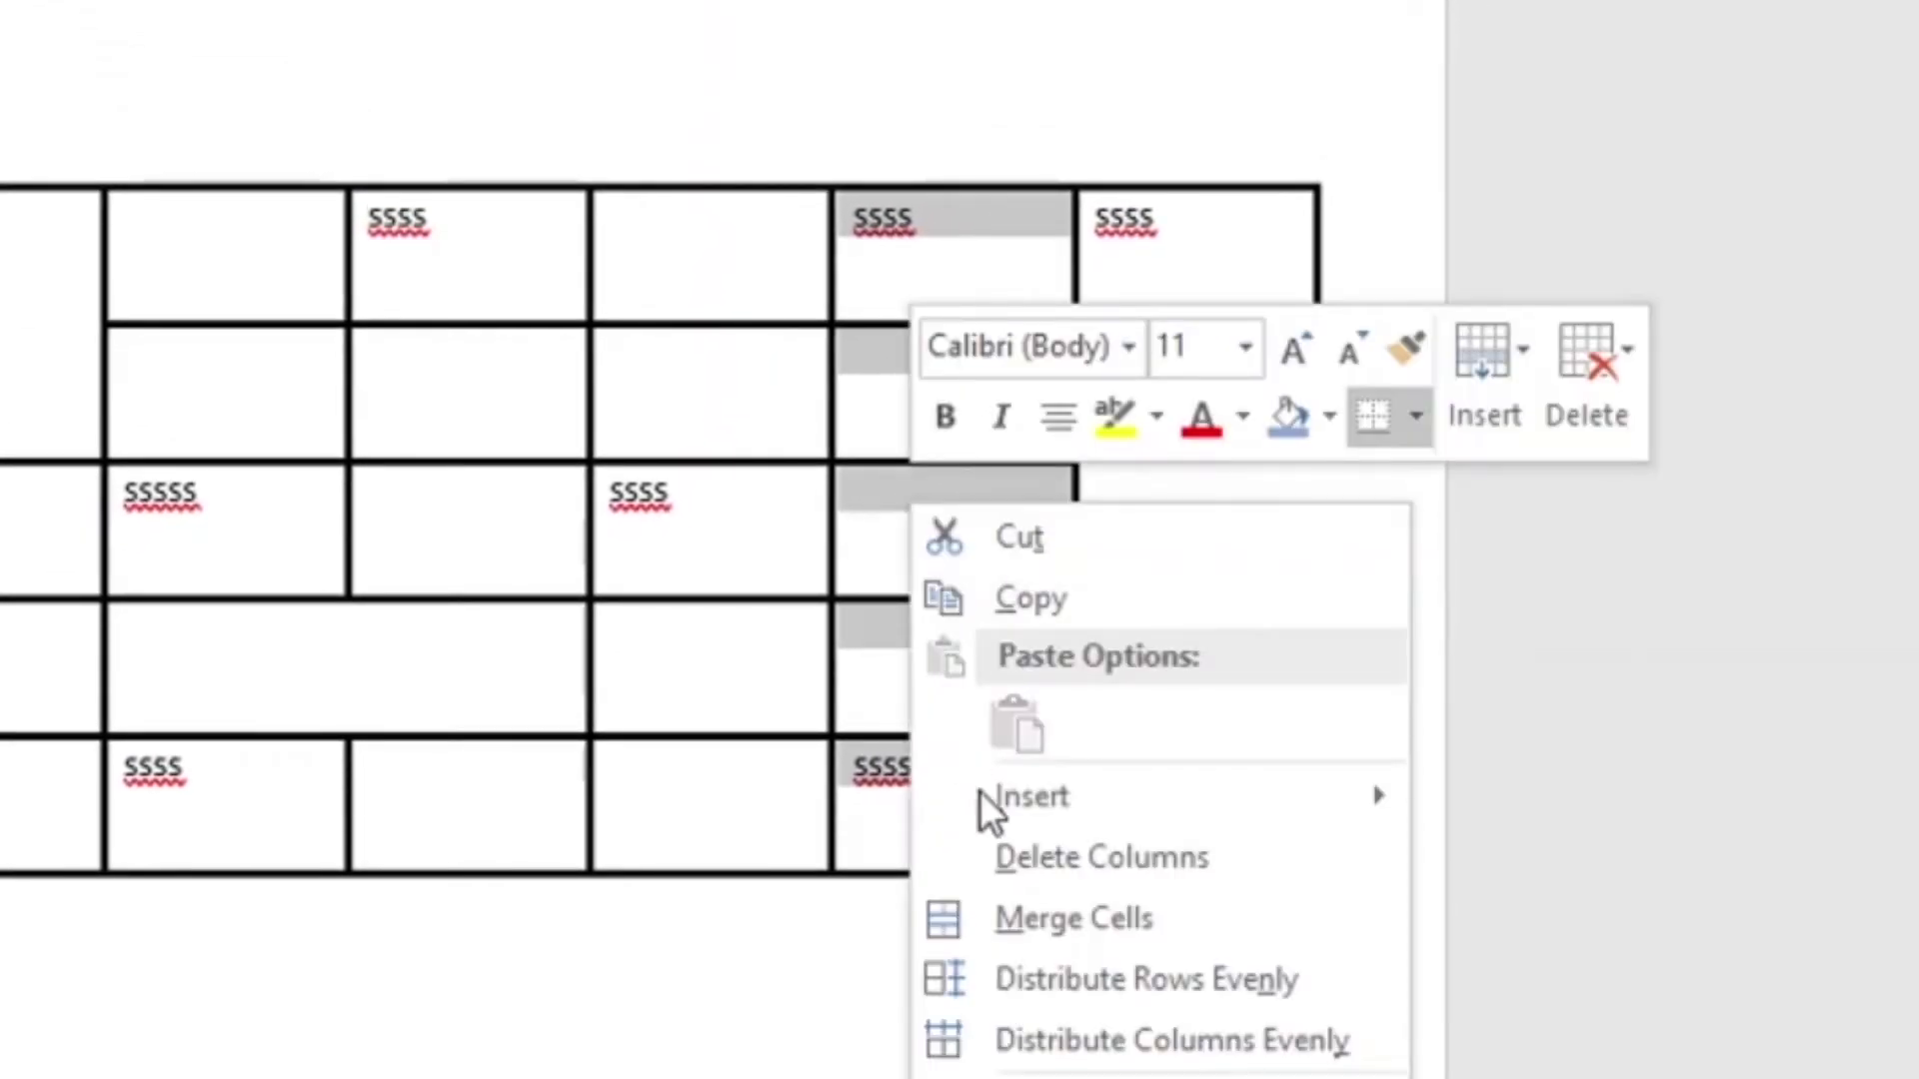
left_click(1035, 861)
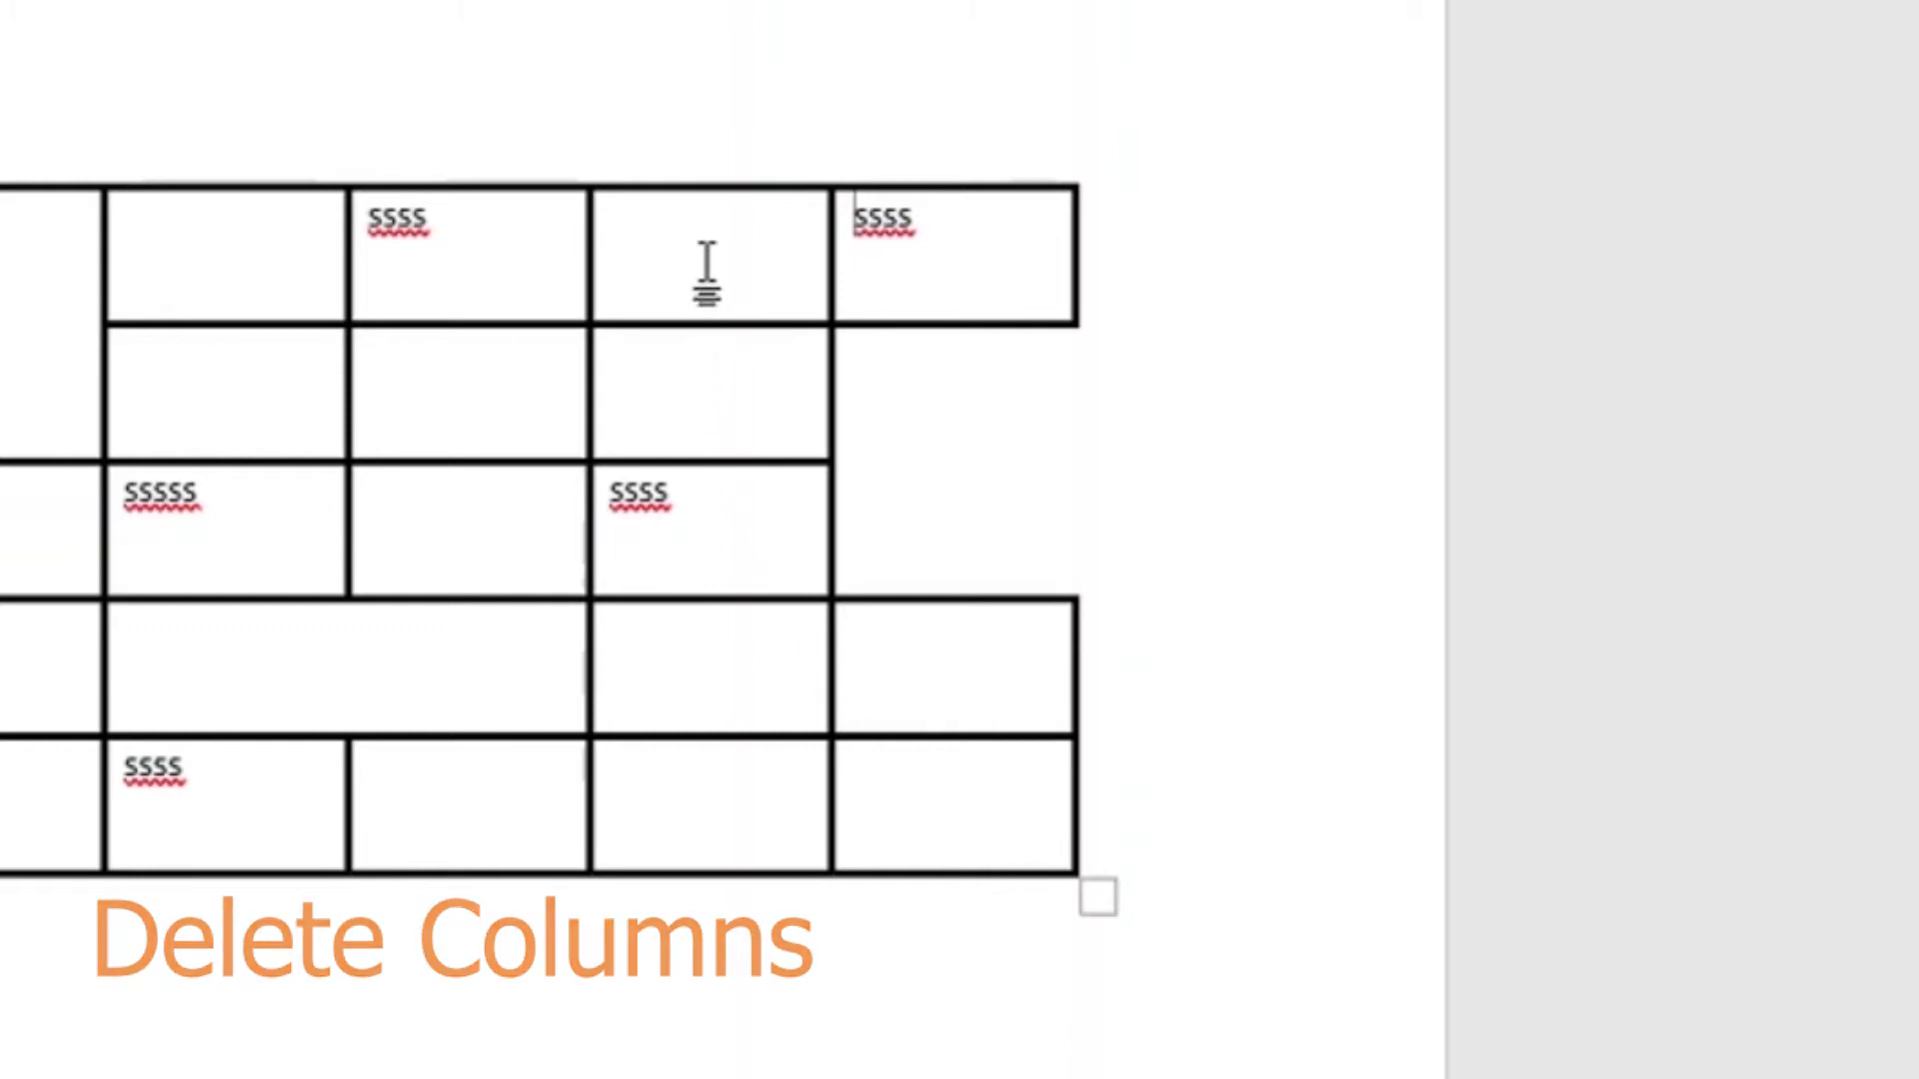
Split a second-row cell into 2 columns and 2 rows
left_click_drag(708, 290, 744, 789)
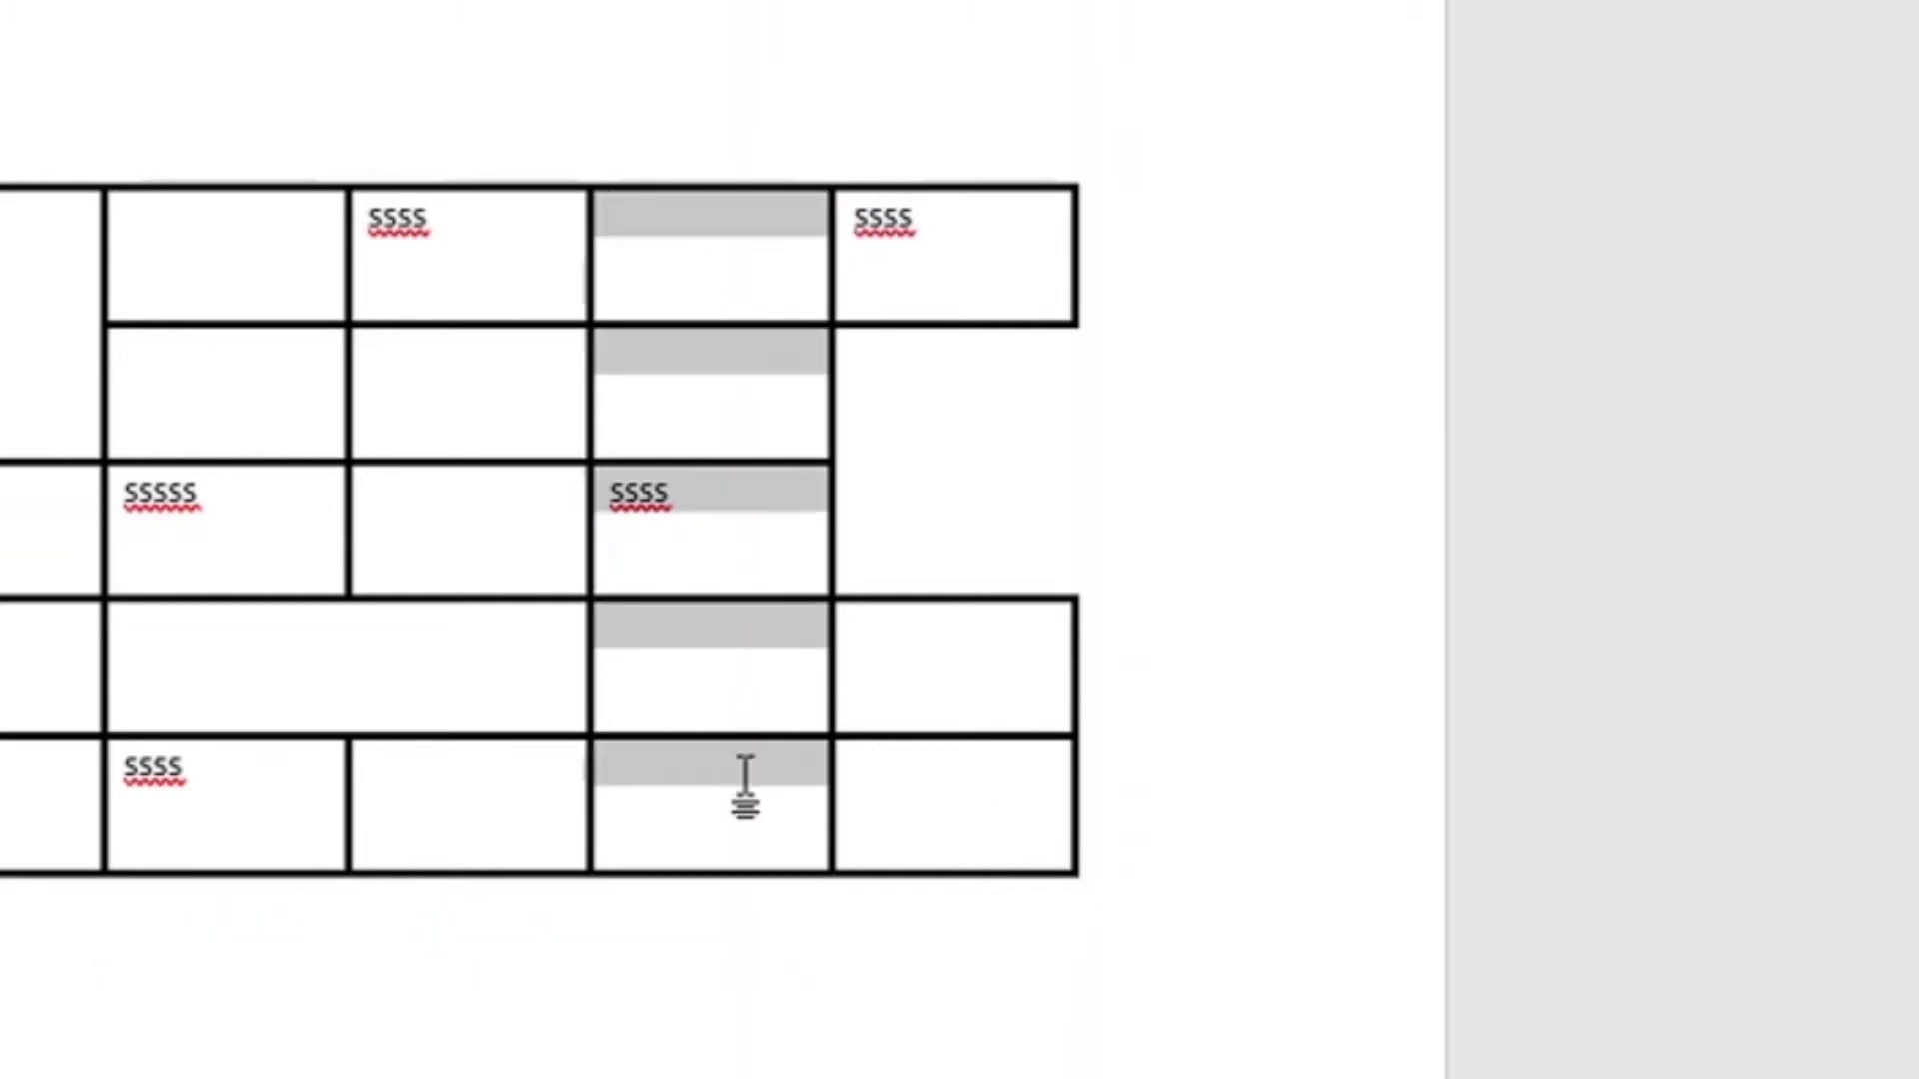
left_click(429, 405)
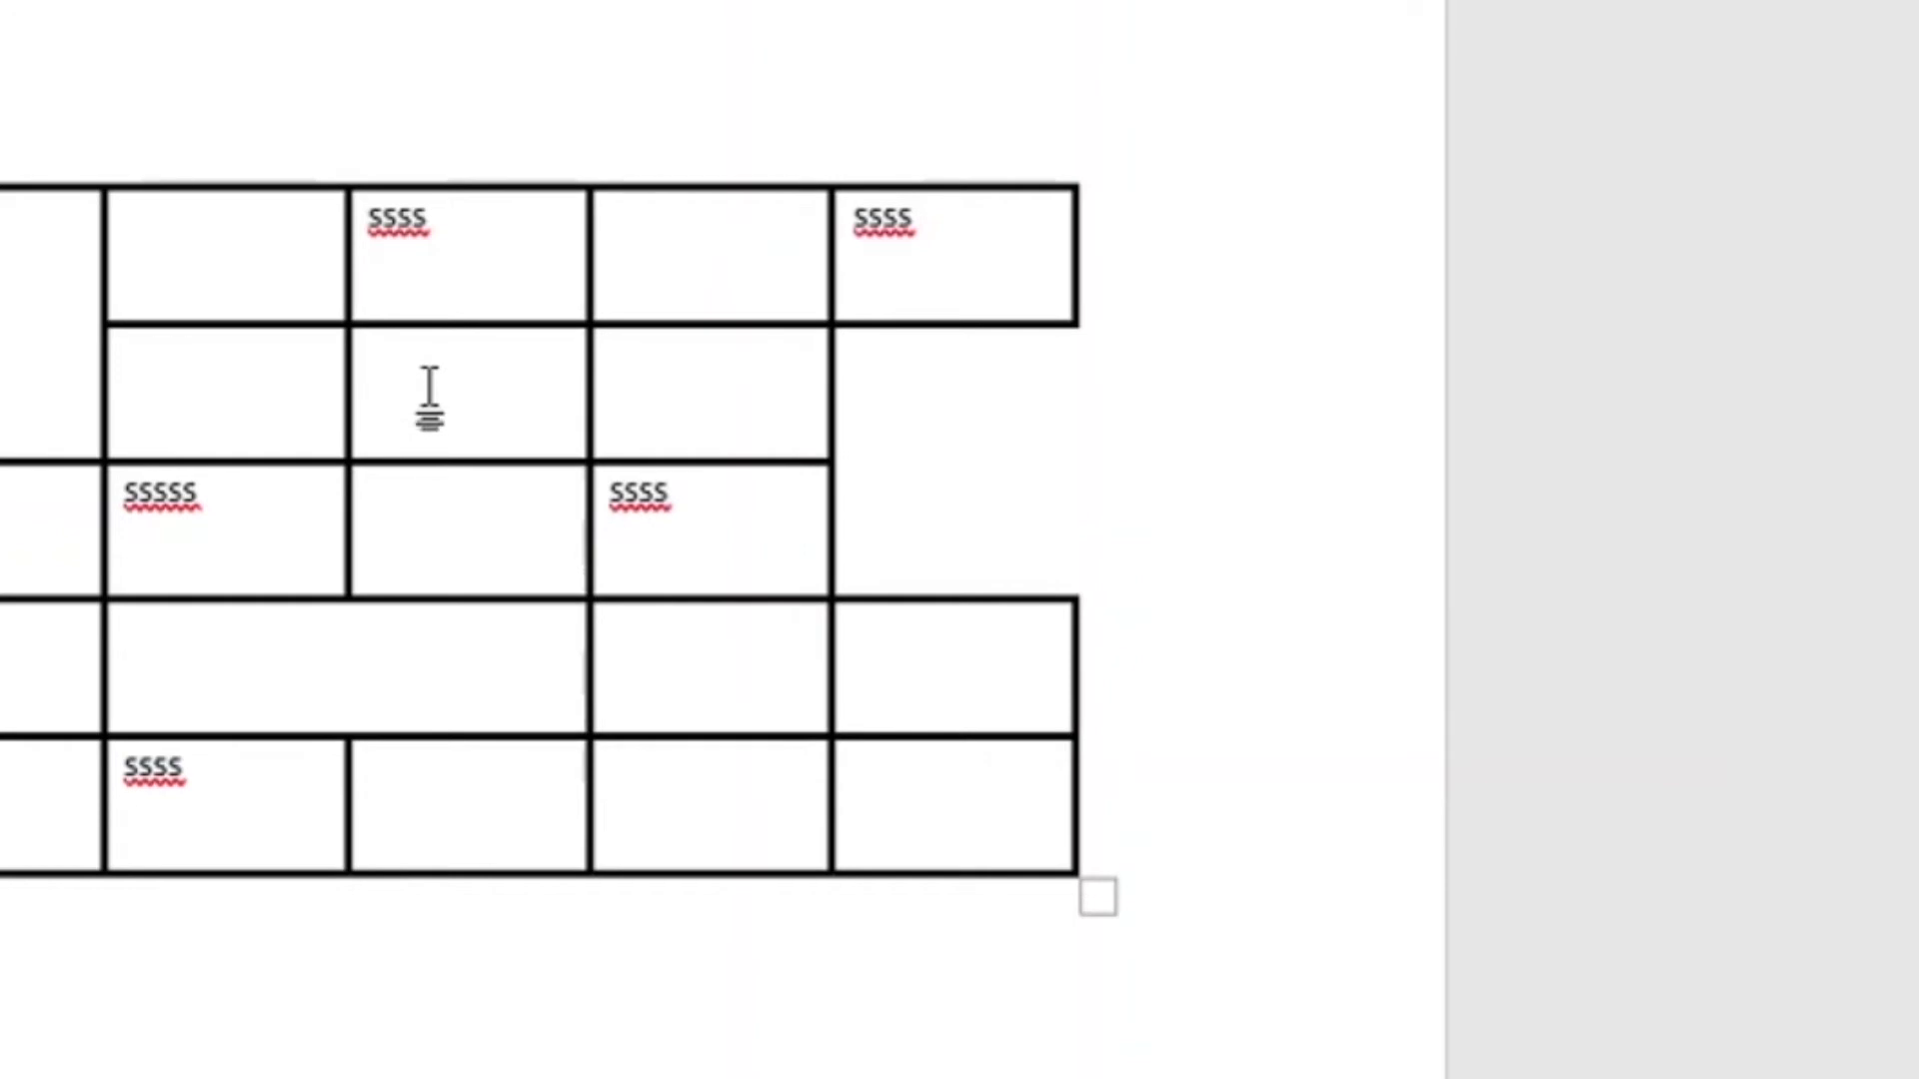
right_click(430, 395)
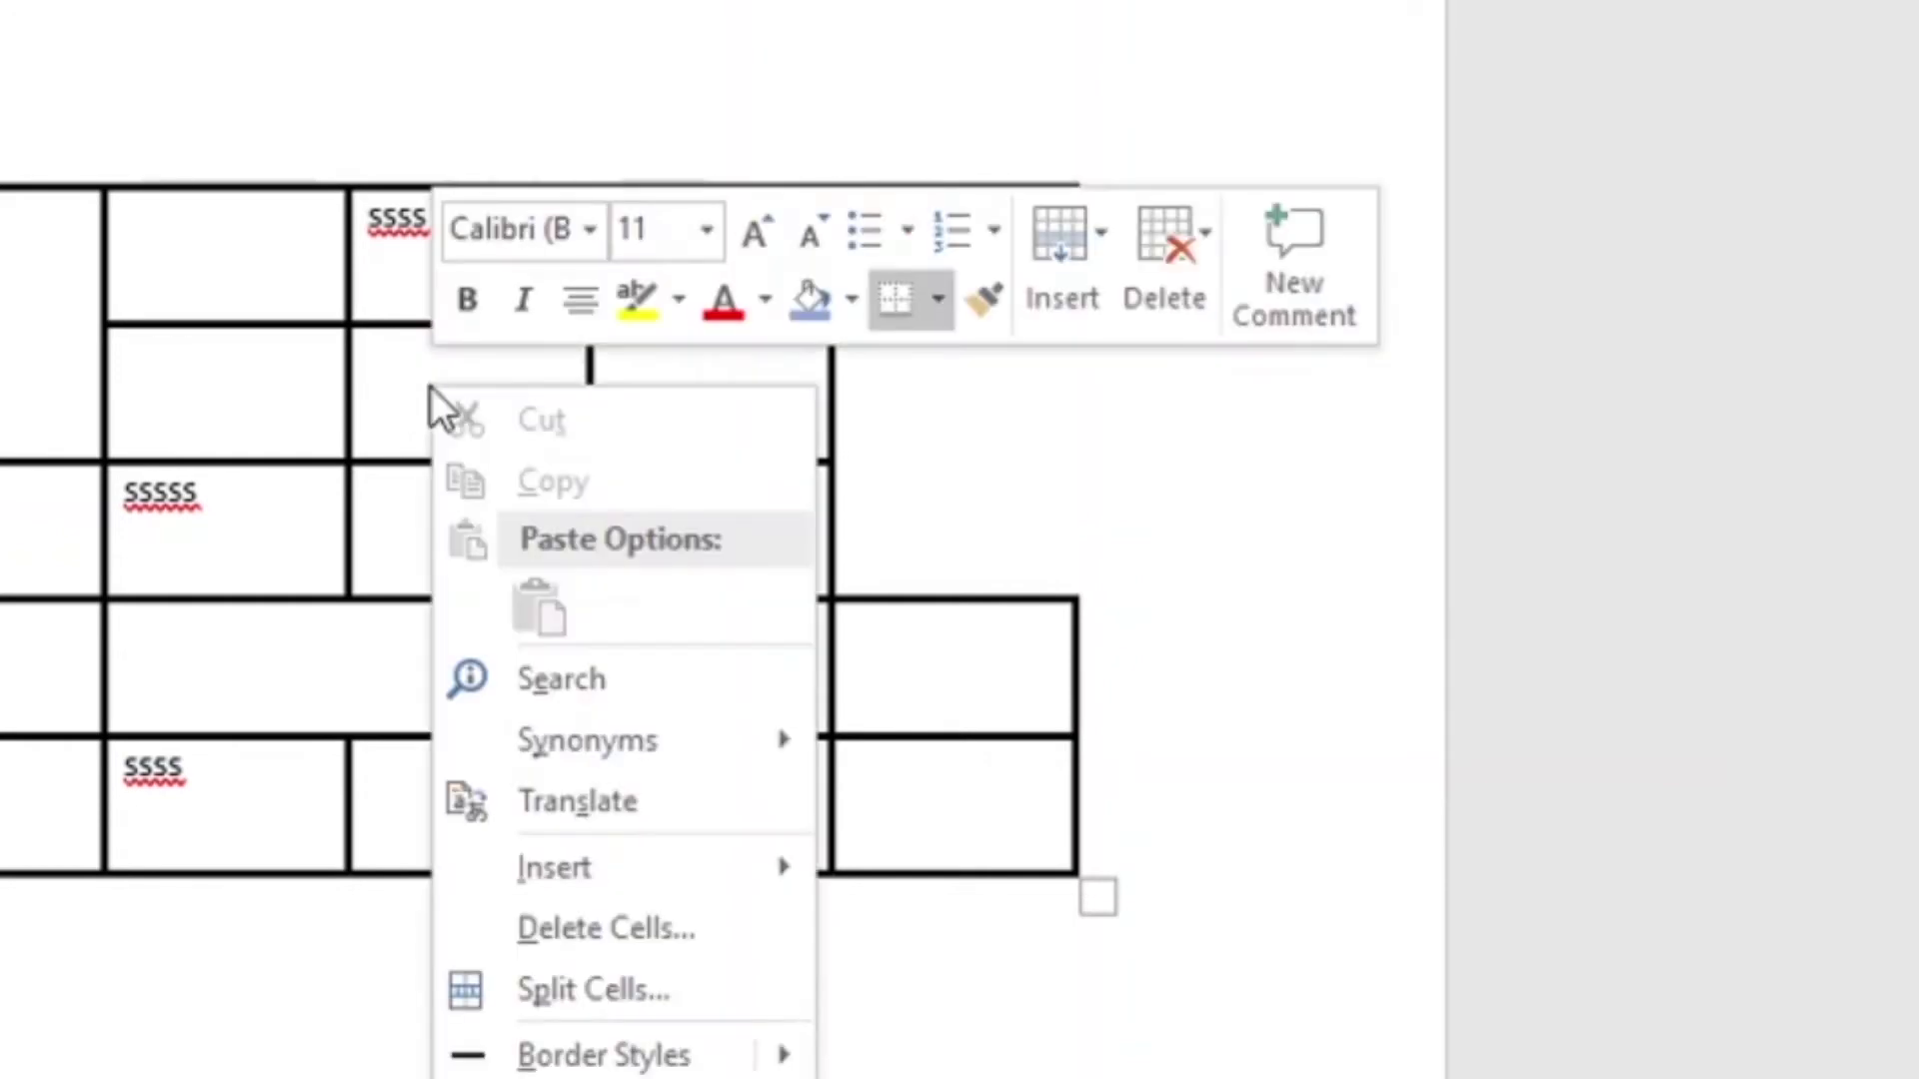
left_click(590, 994)
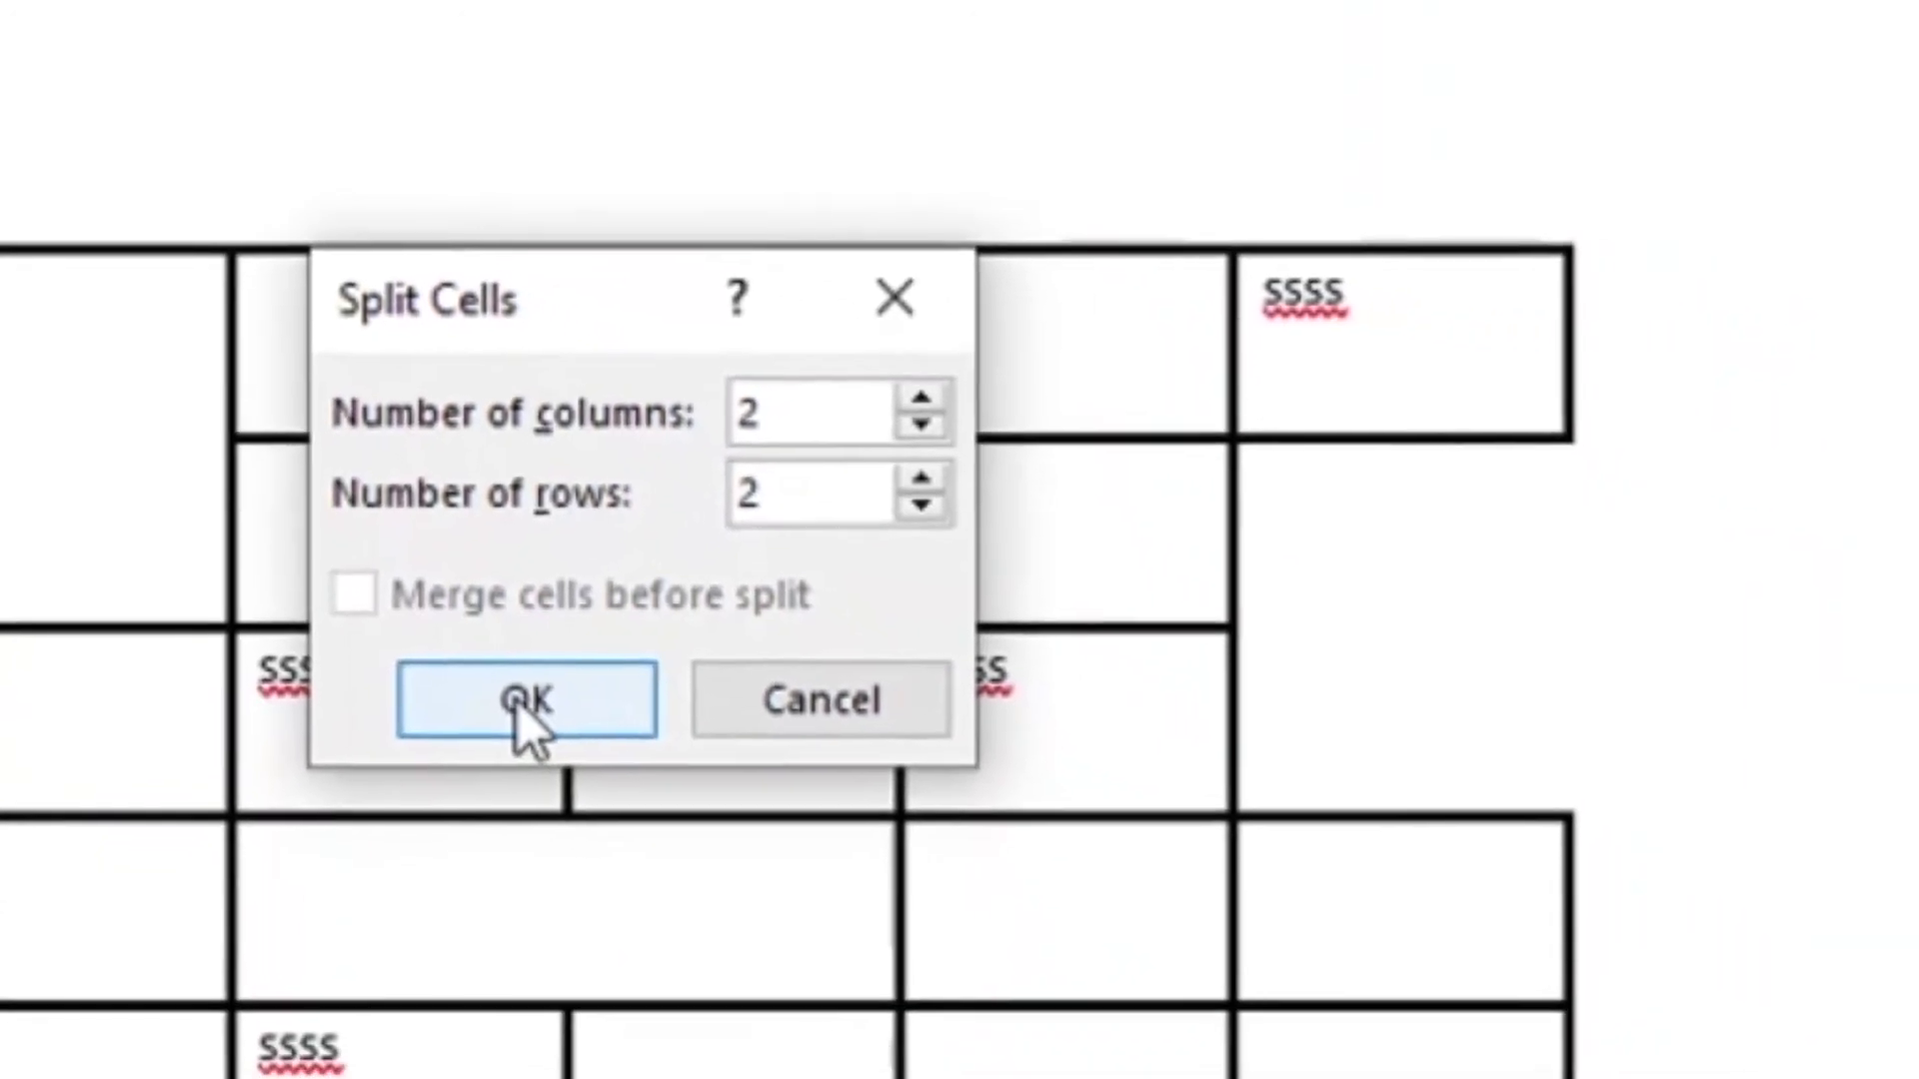
left_click(675, 835)
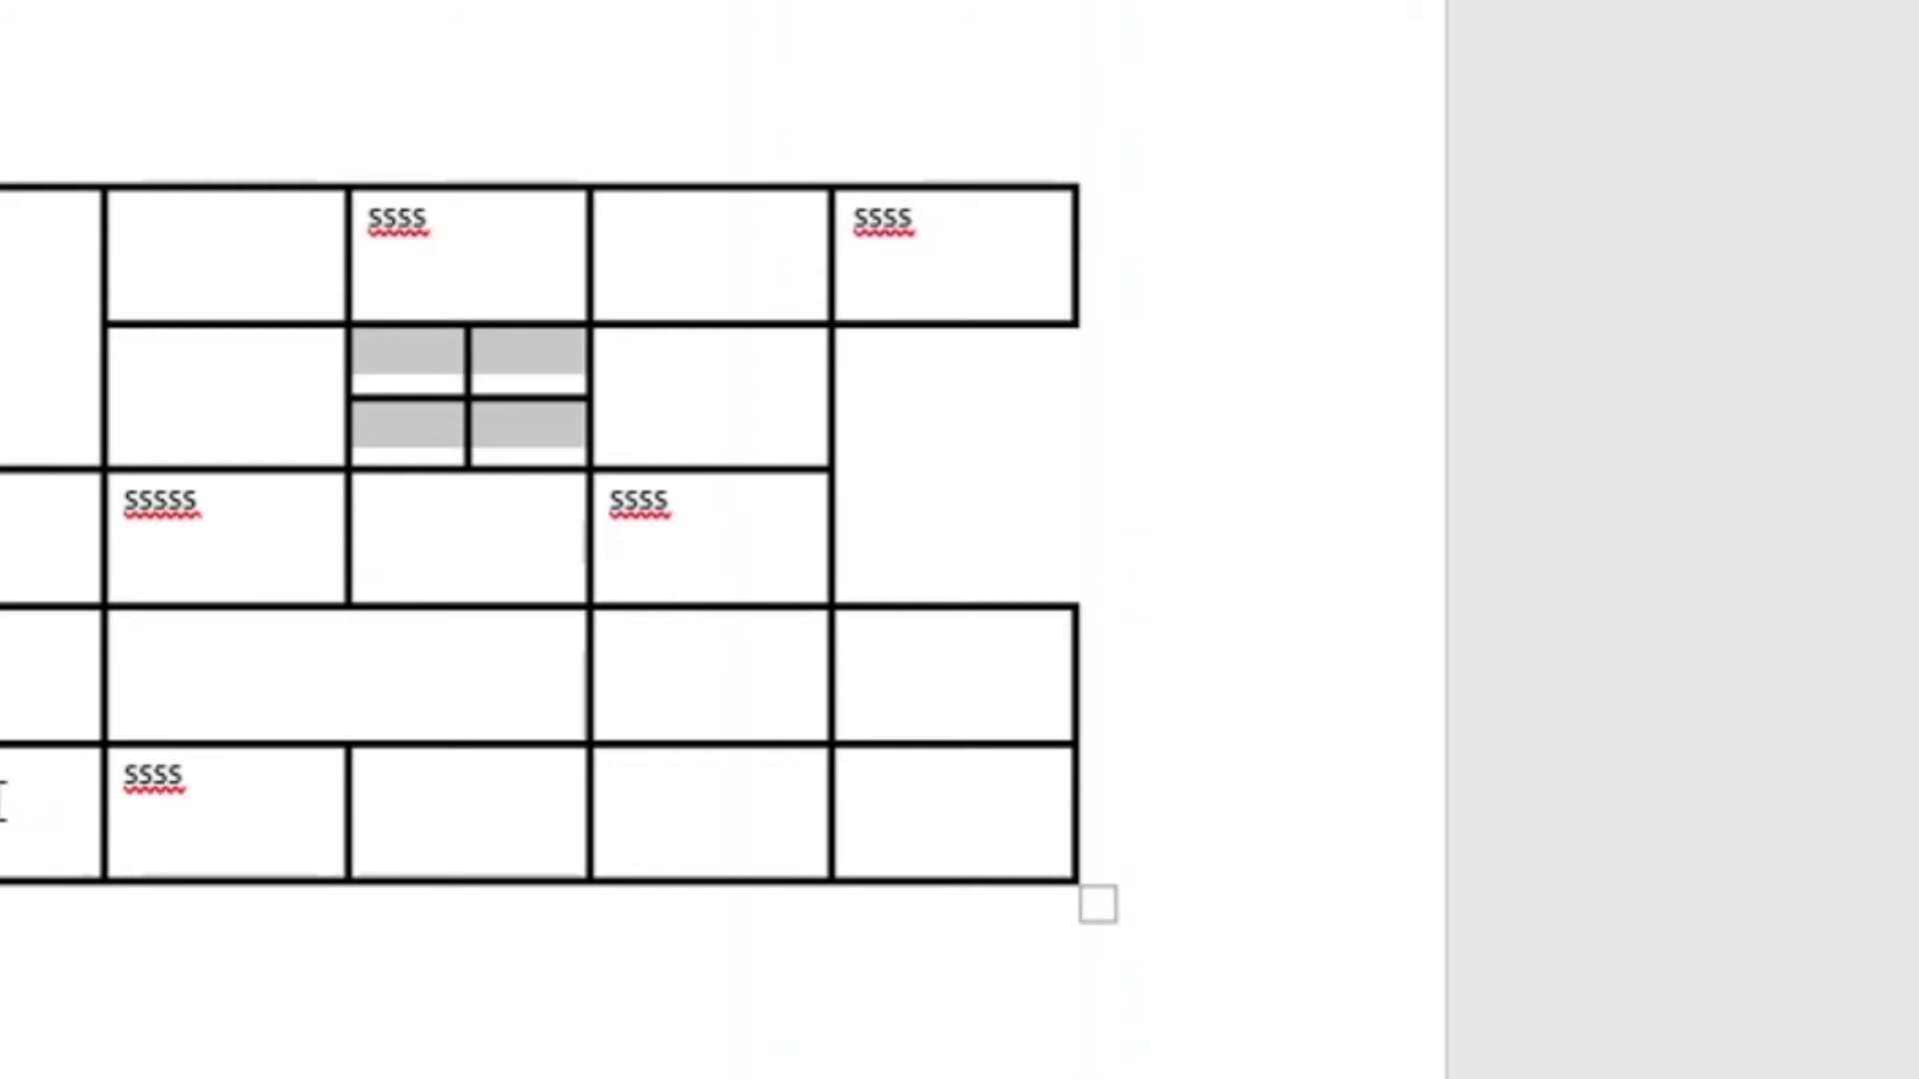
left_click(494, 992)
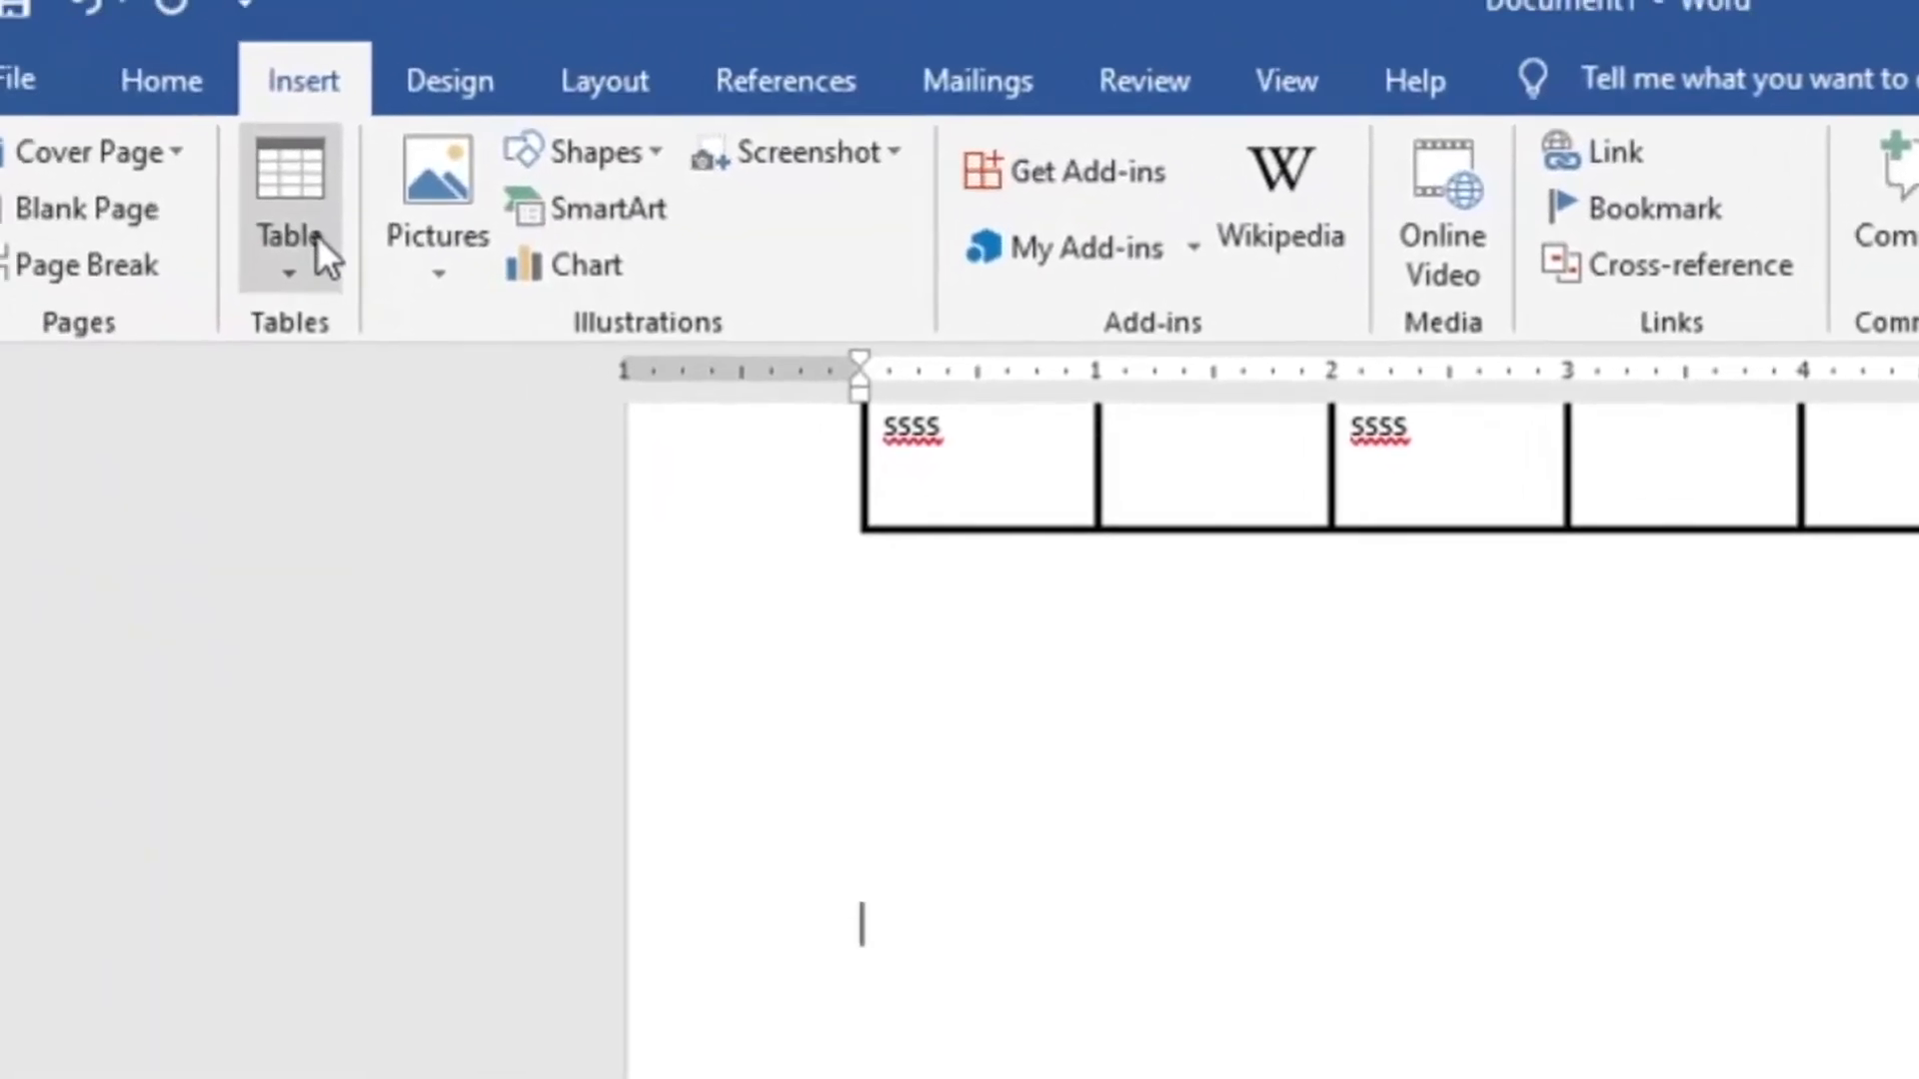
Insert a 5-column by 3-row table below, keeping column width at Auto
left_click(309, 261)
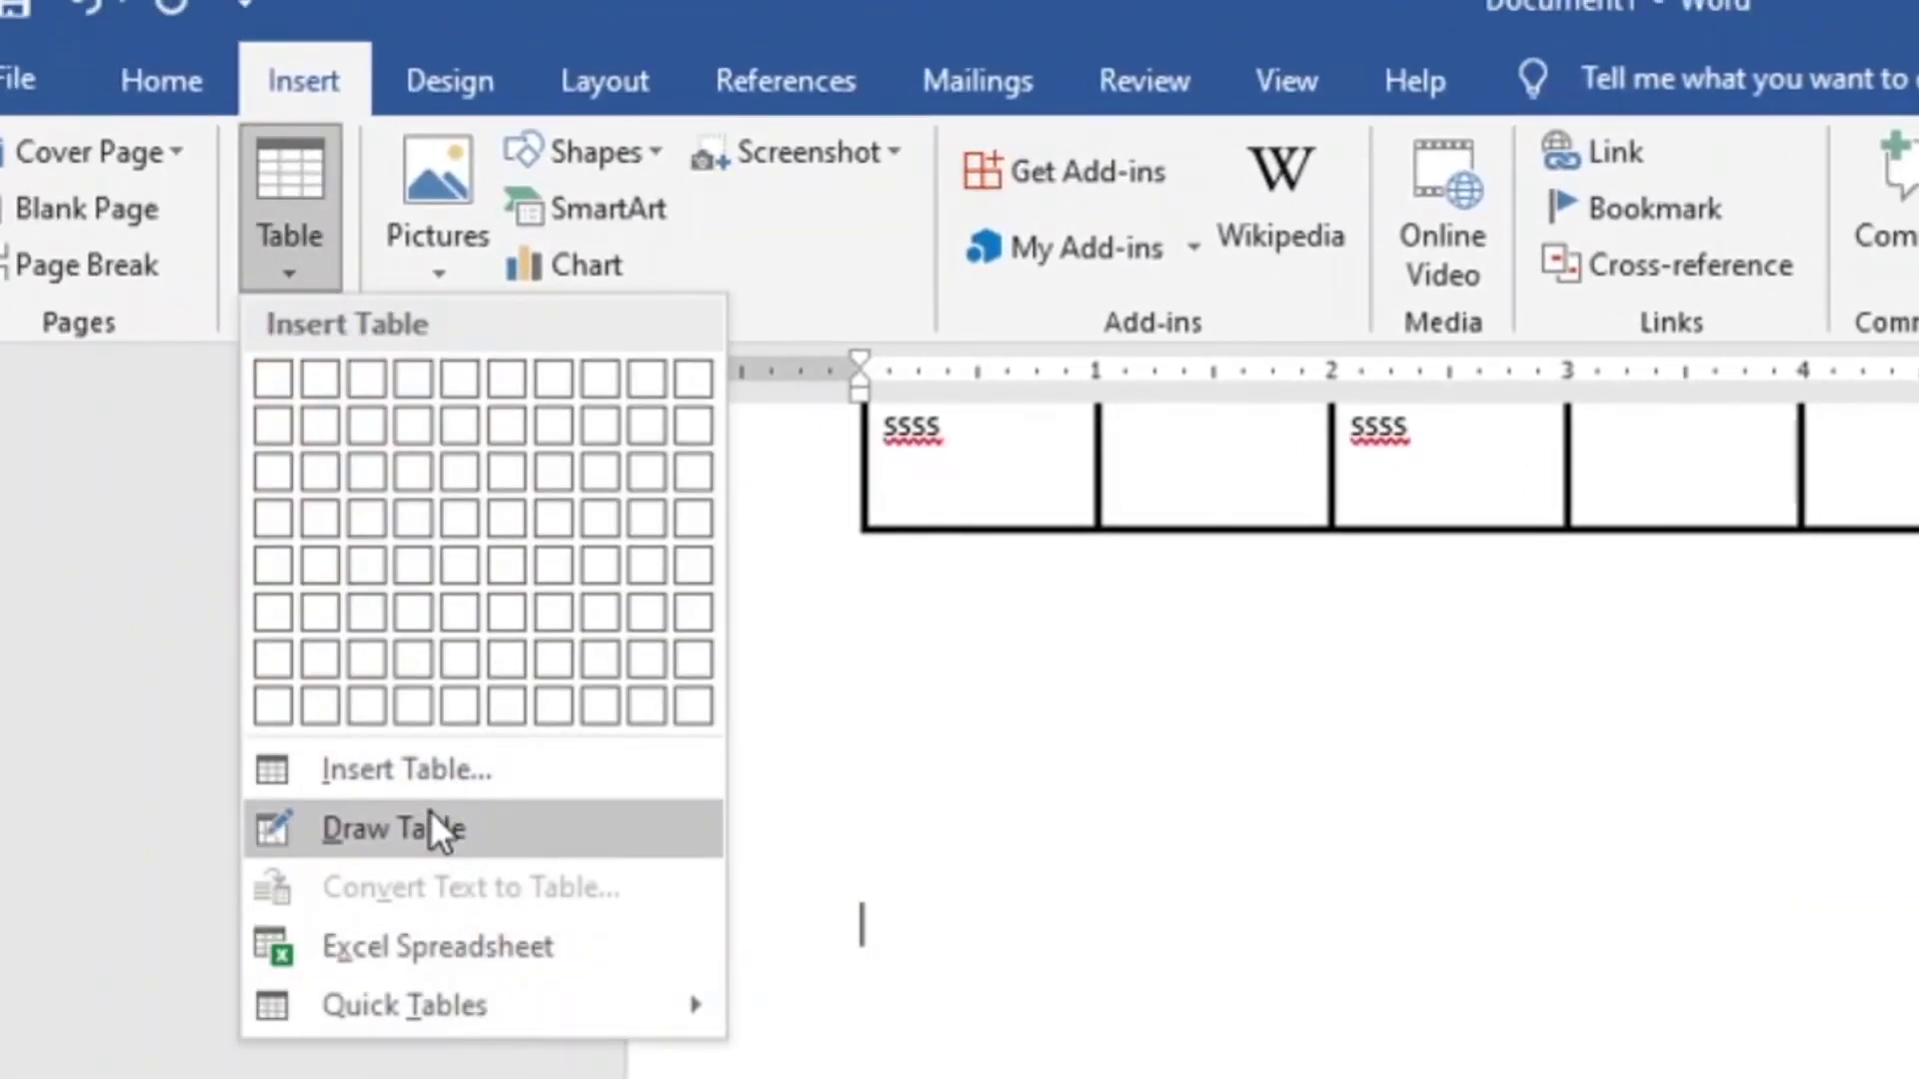
left_click(531, 770)
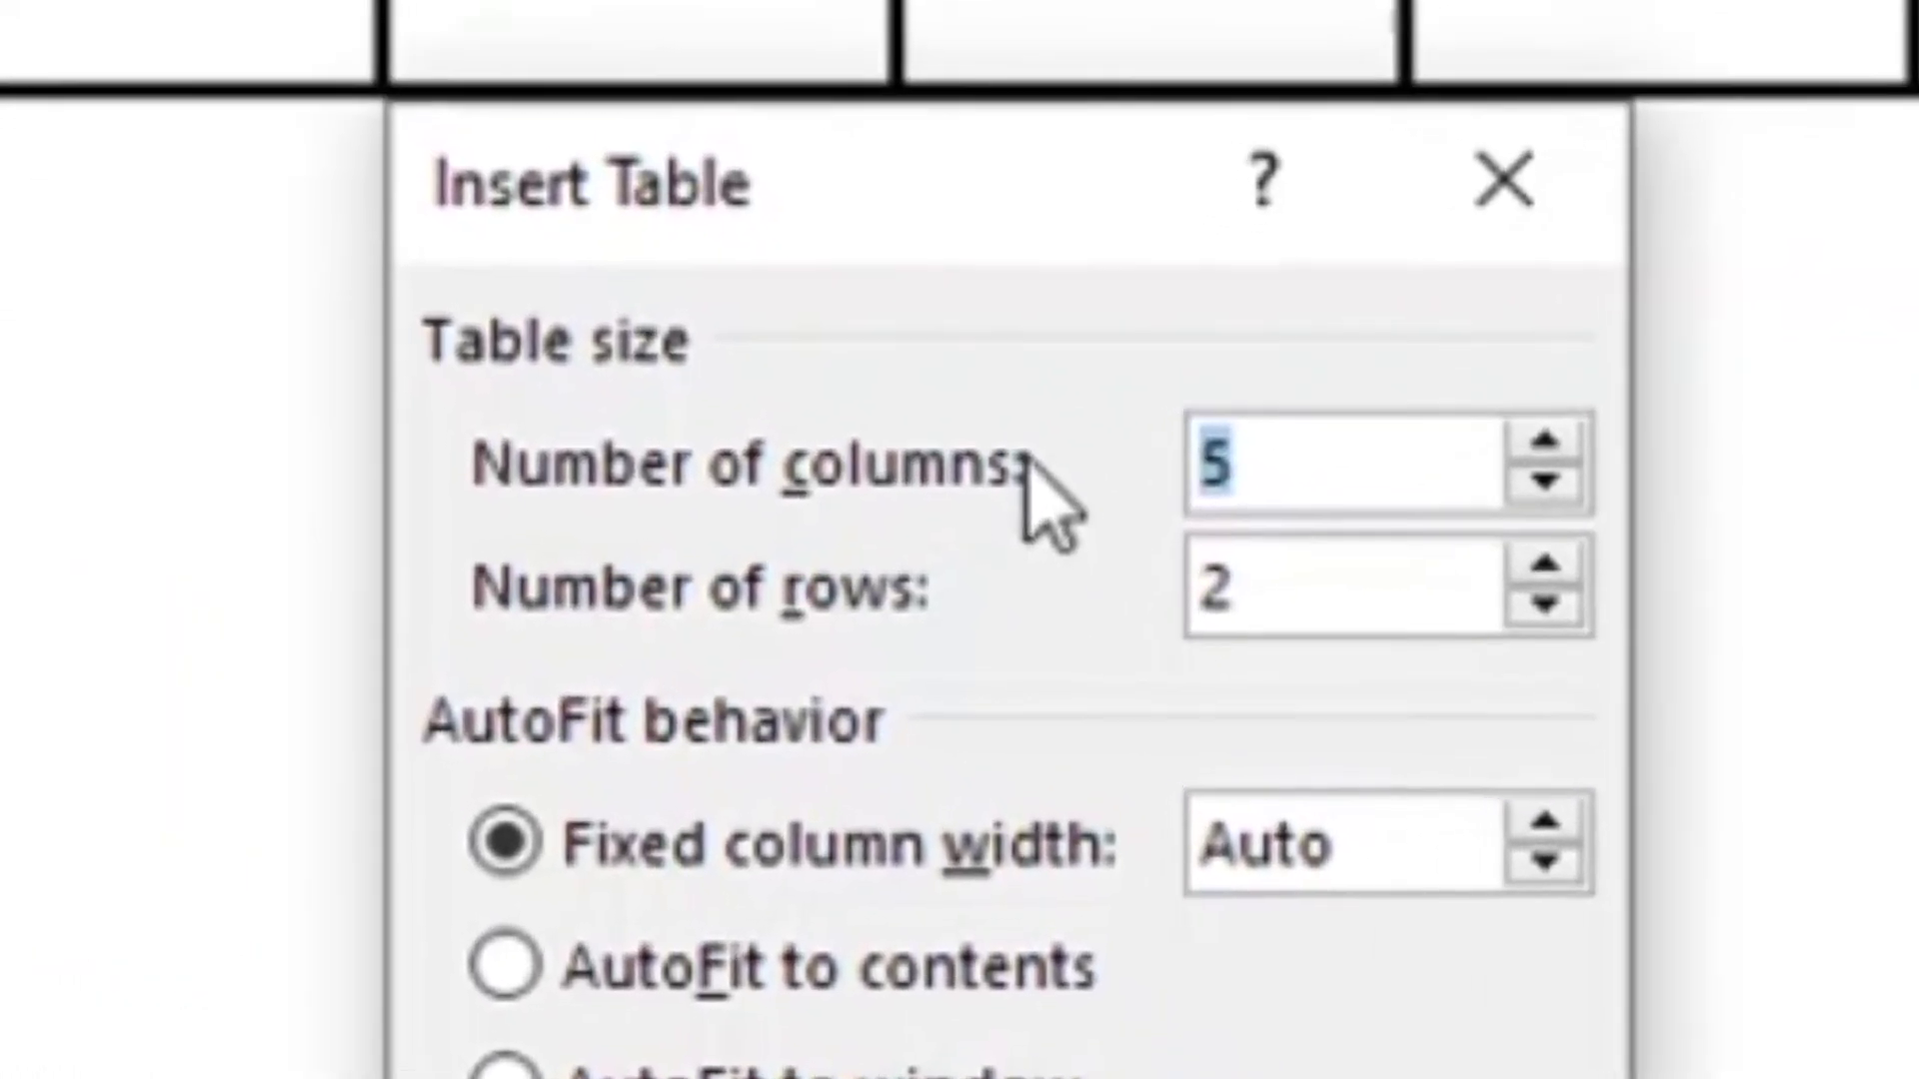
type("5")
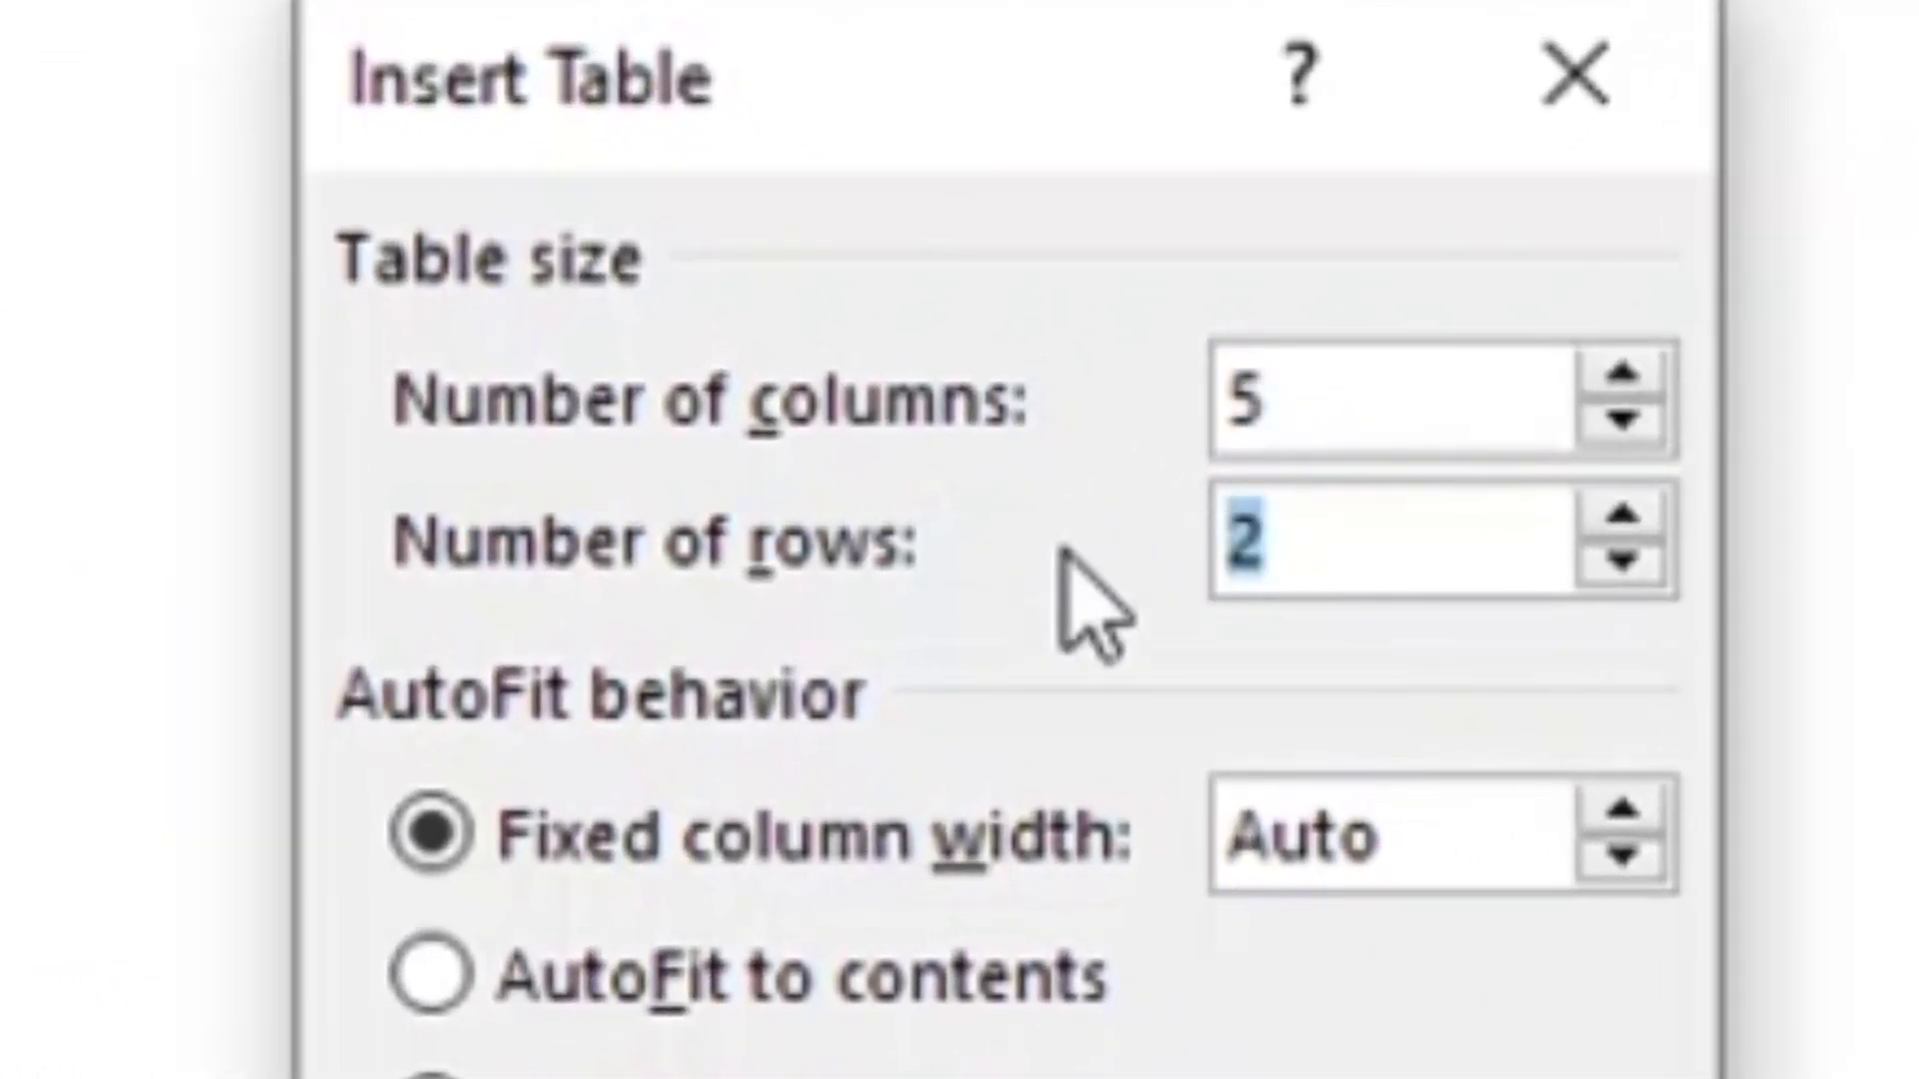
type("3")
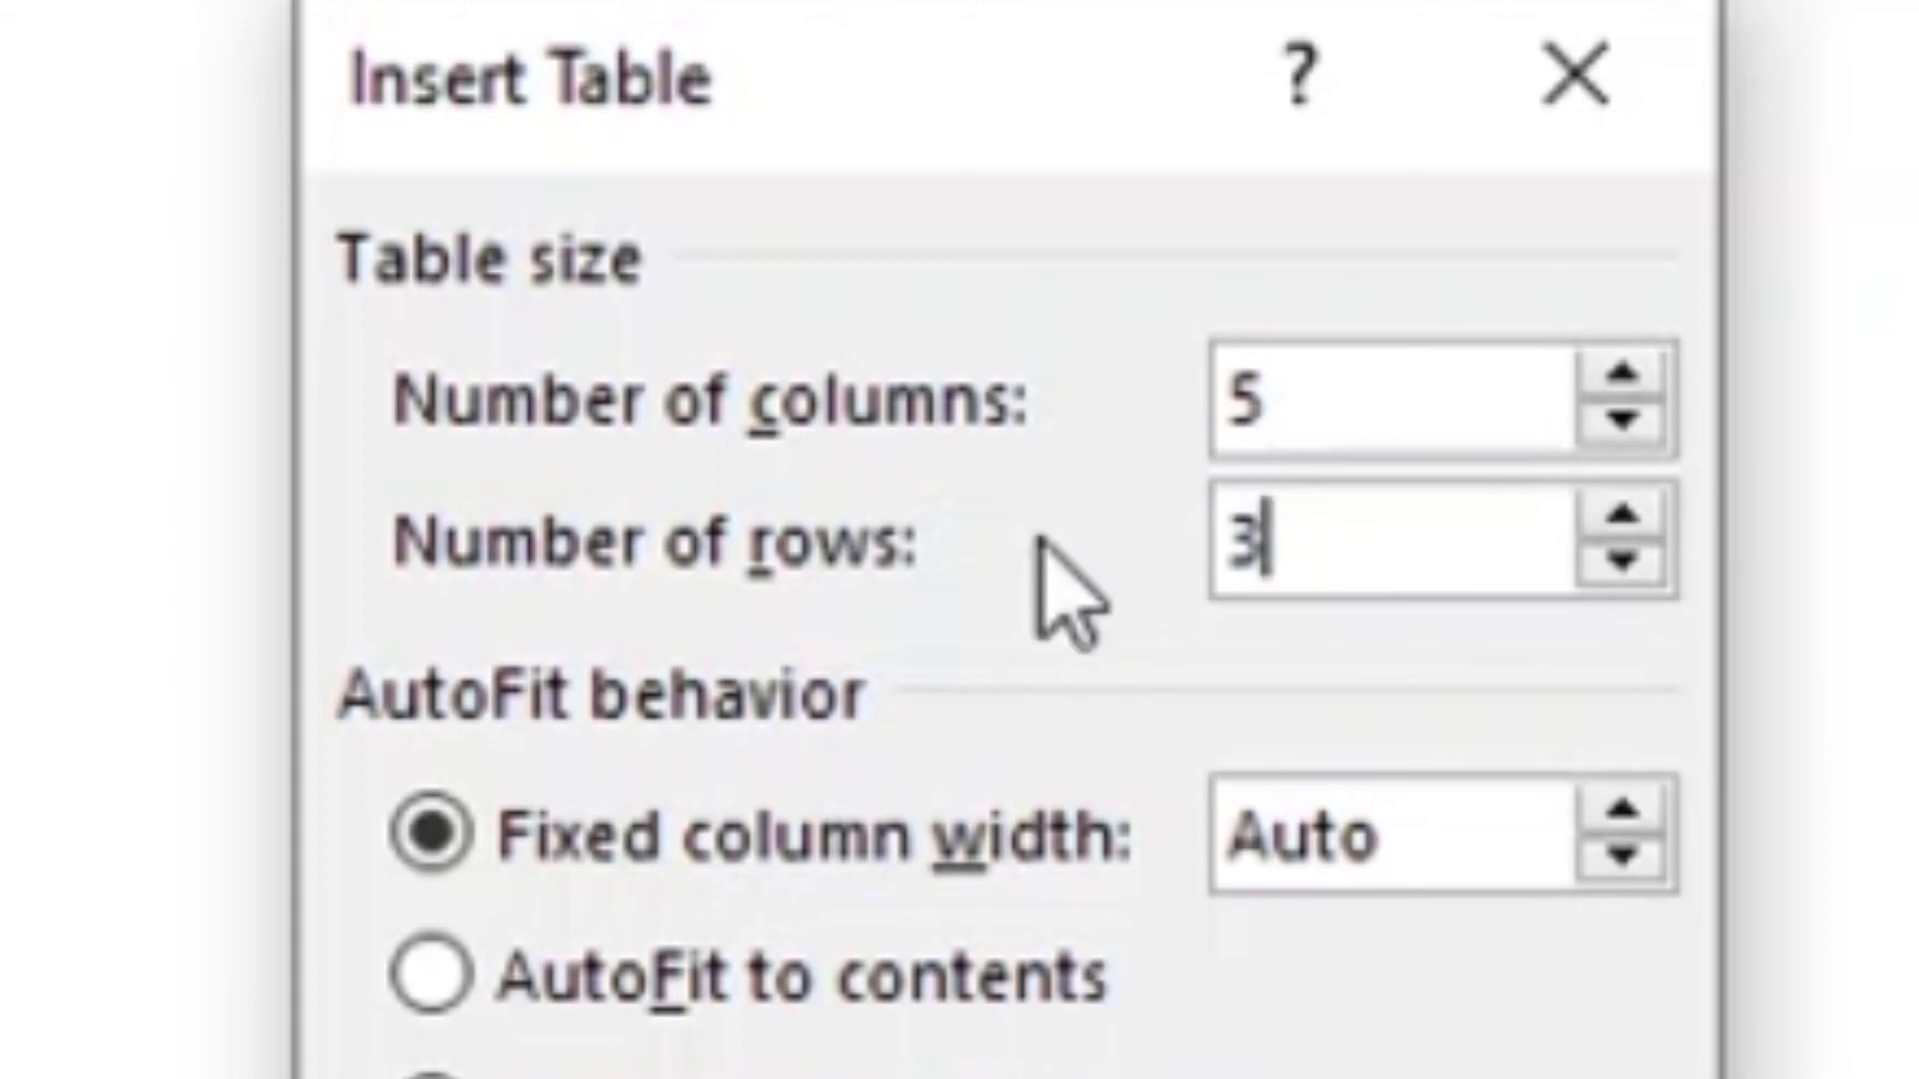
left_click(1609, 799)
left_click(1614, 794)
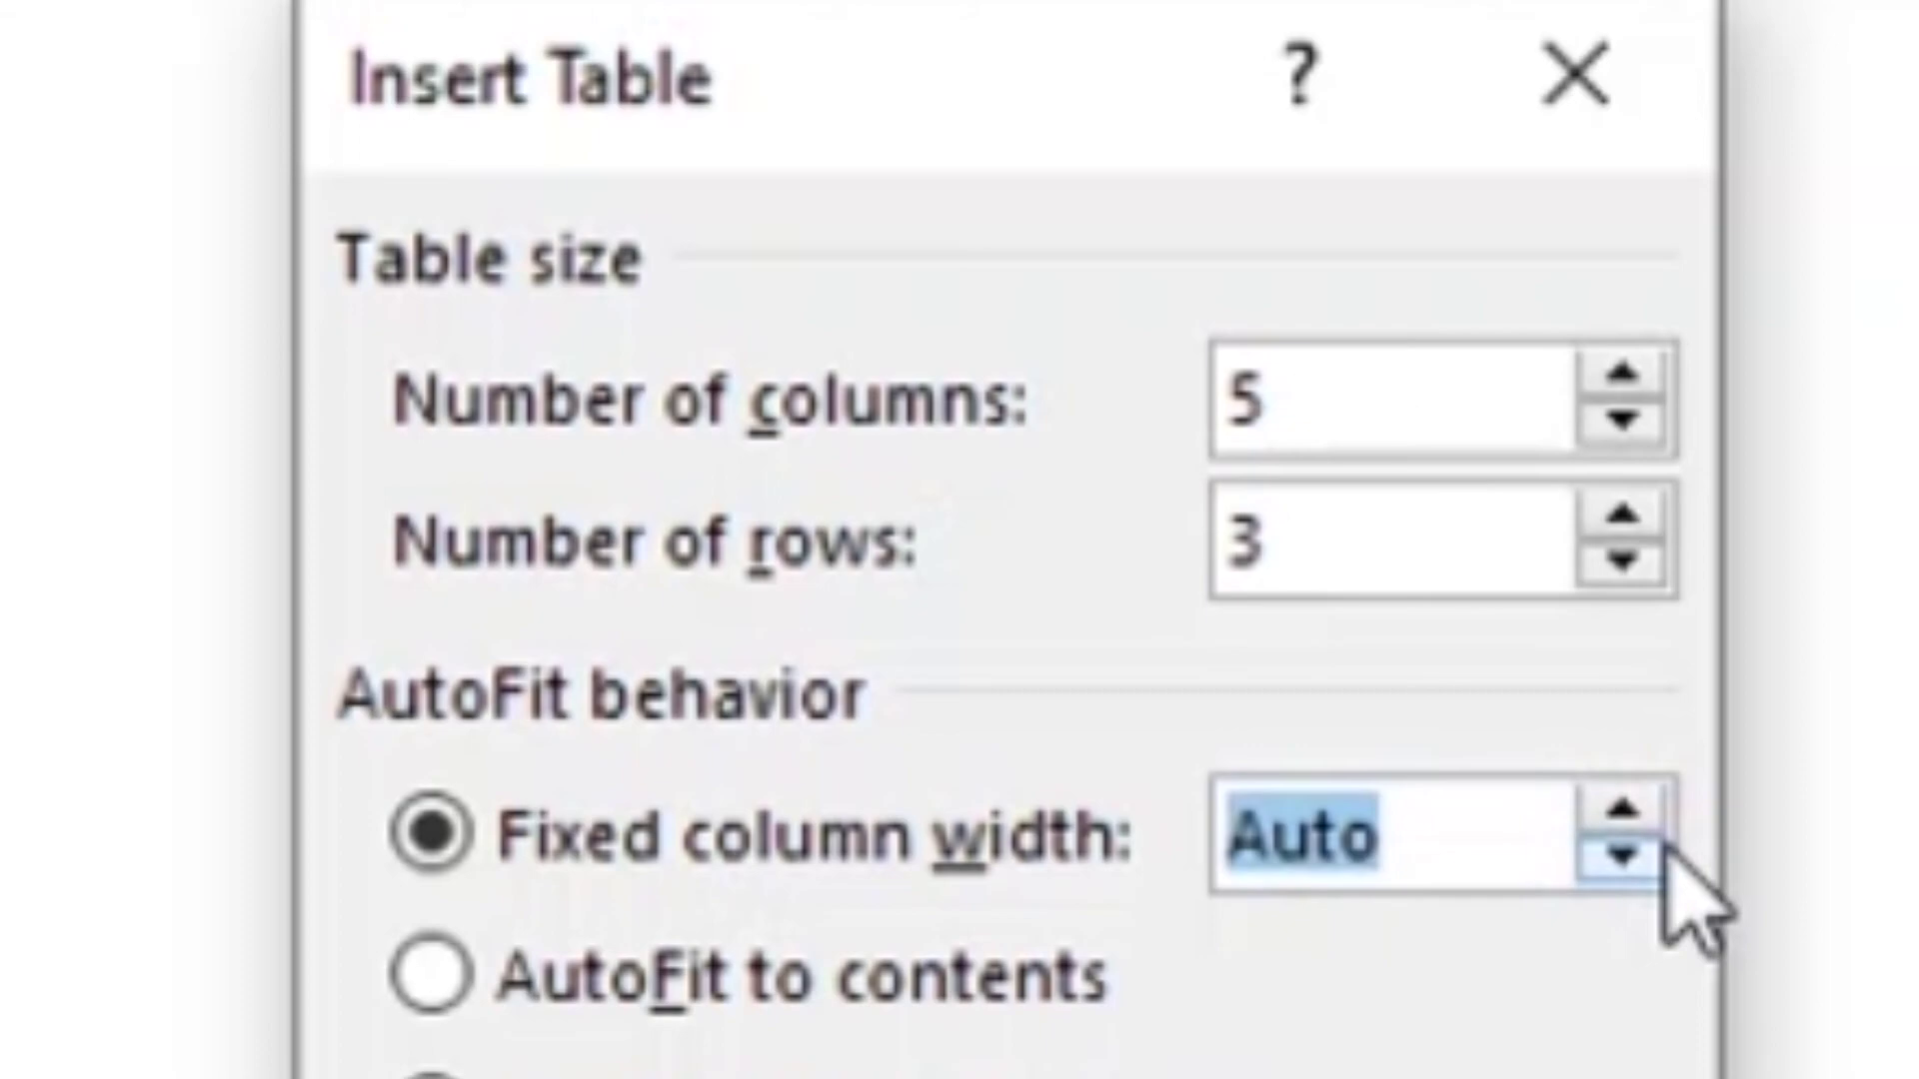
left_click(1622, 811)
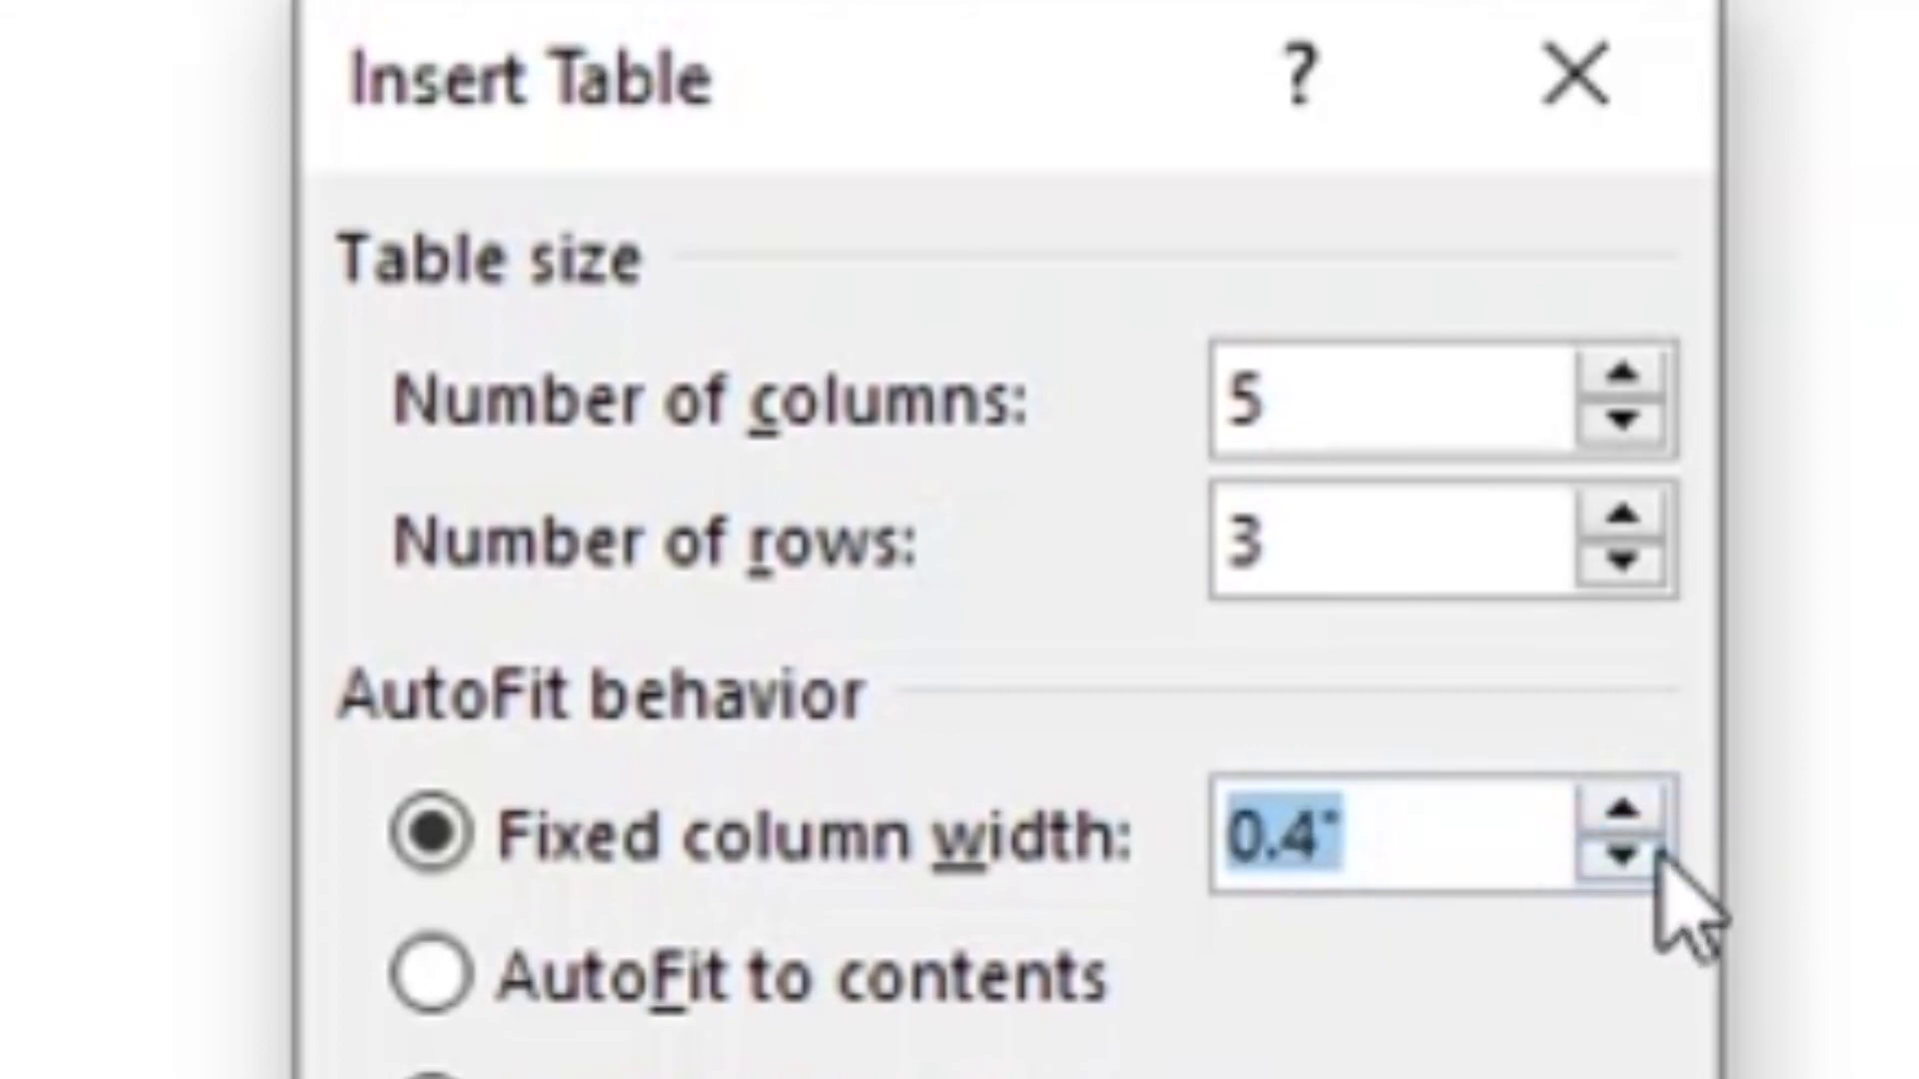
left_click(1622, 812)
left_click(1622, 812)
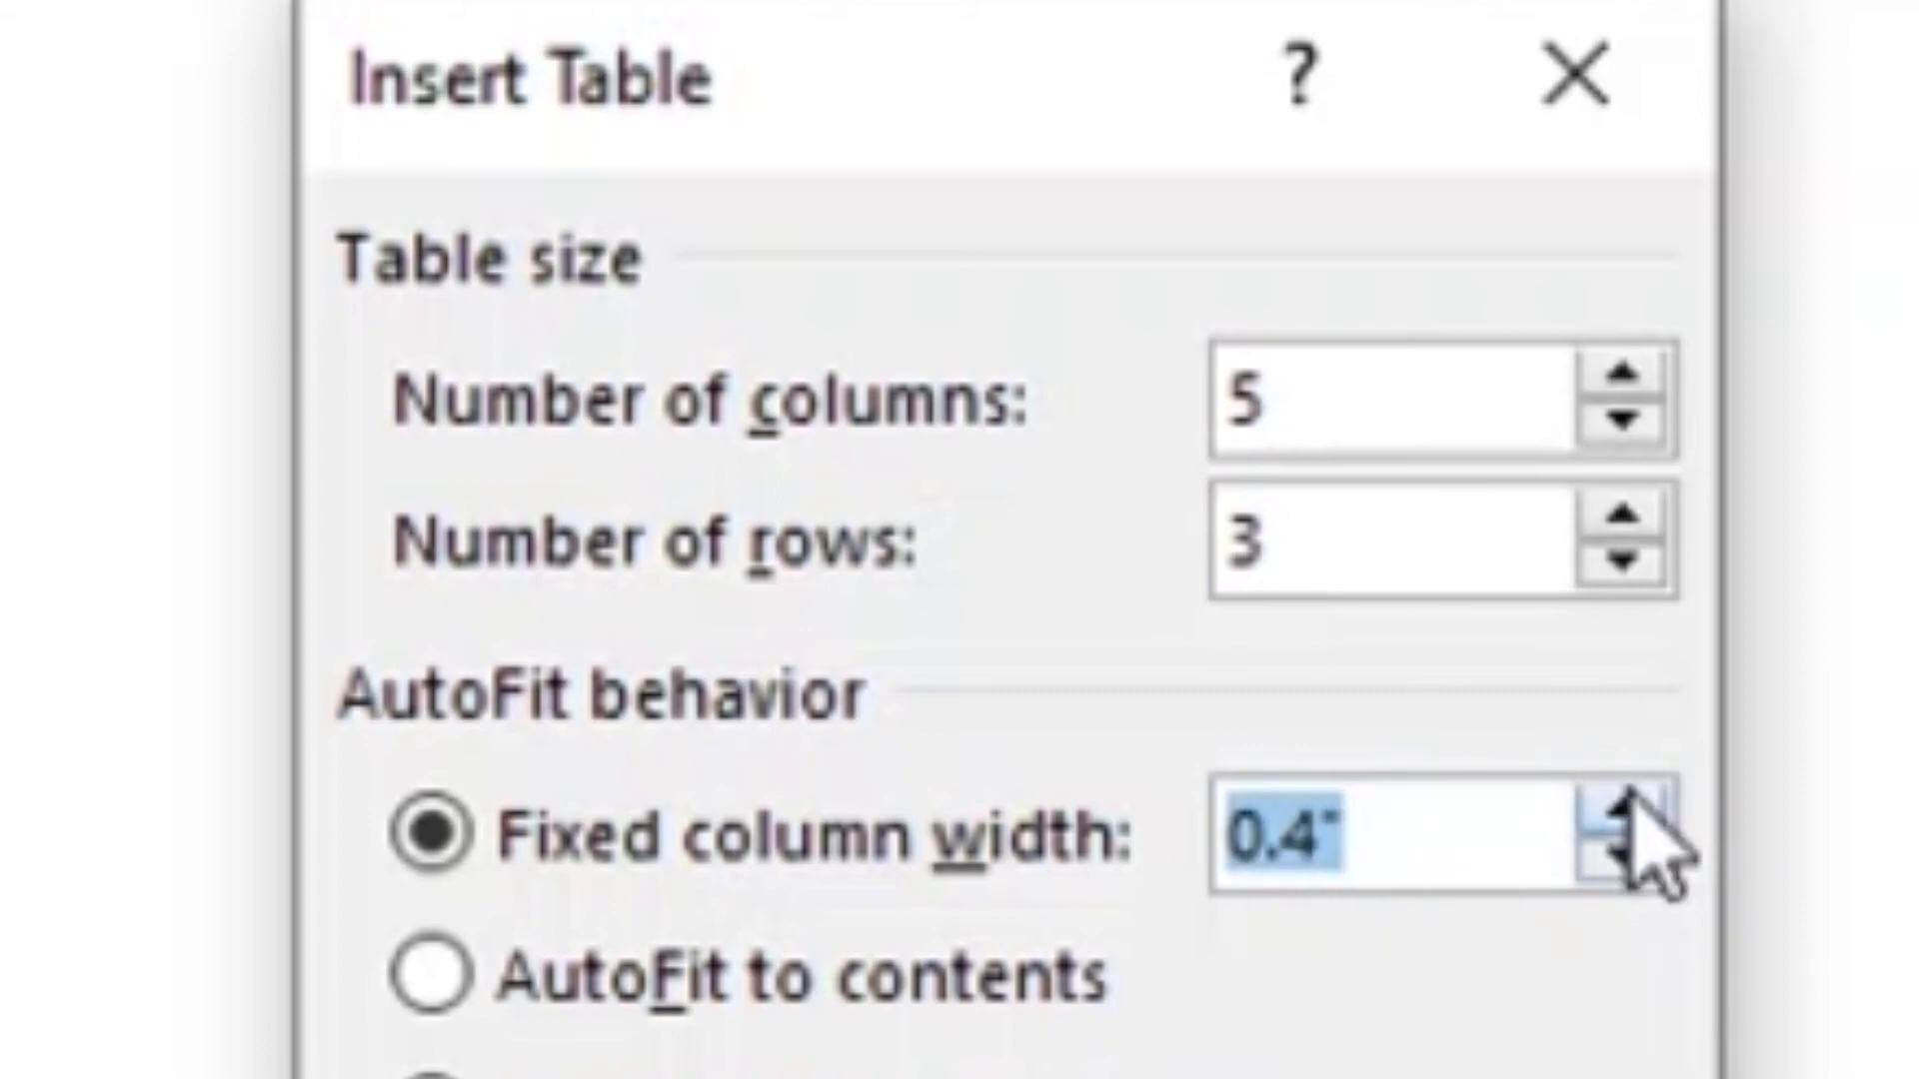
left_click(1622, 811)
left_click(1623, 855)
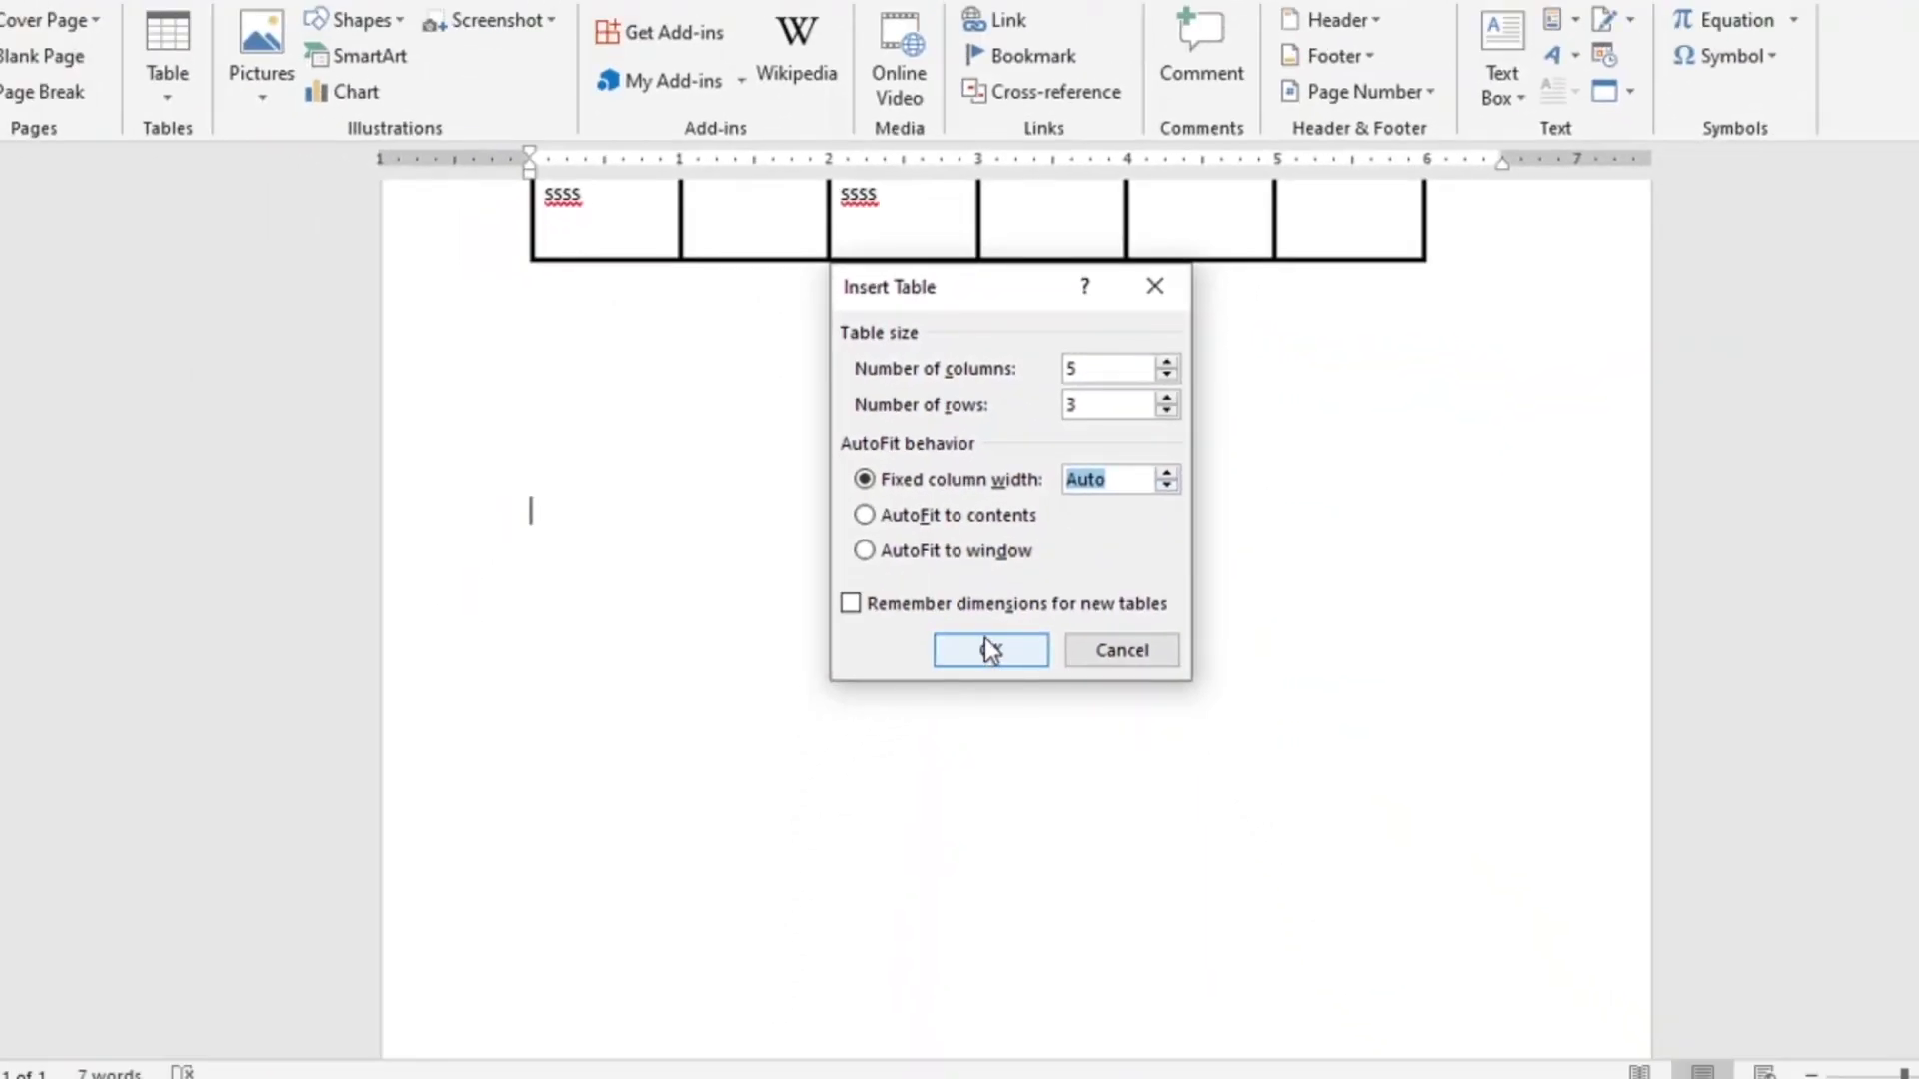
left_click(987, 649)
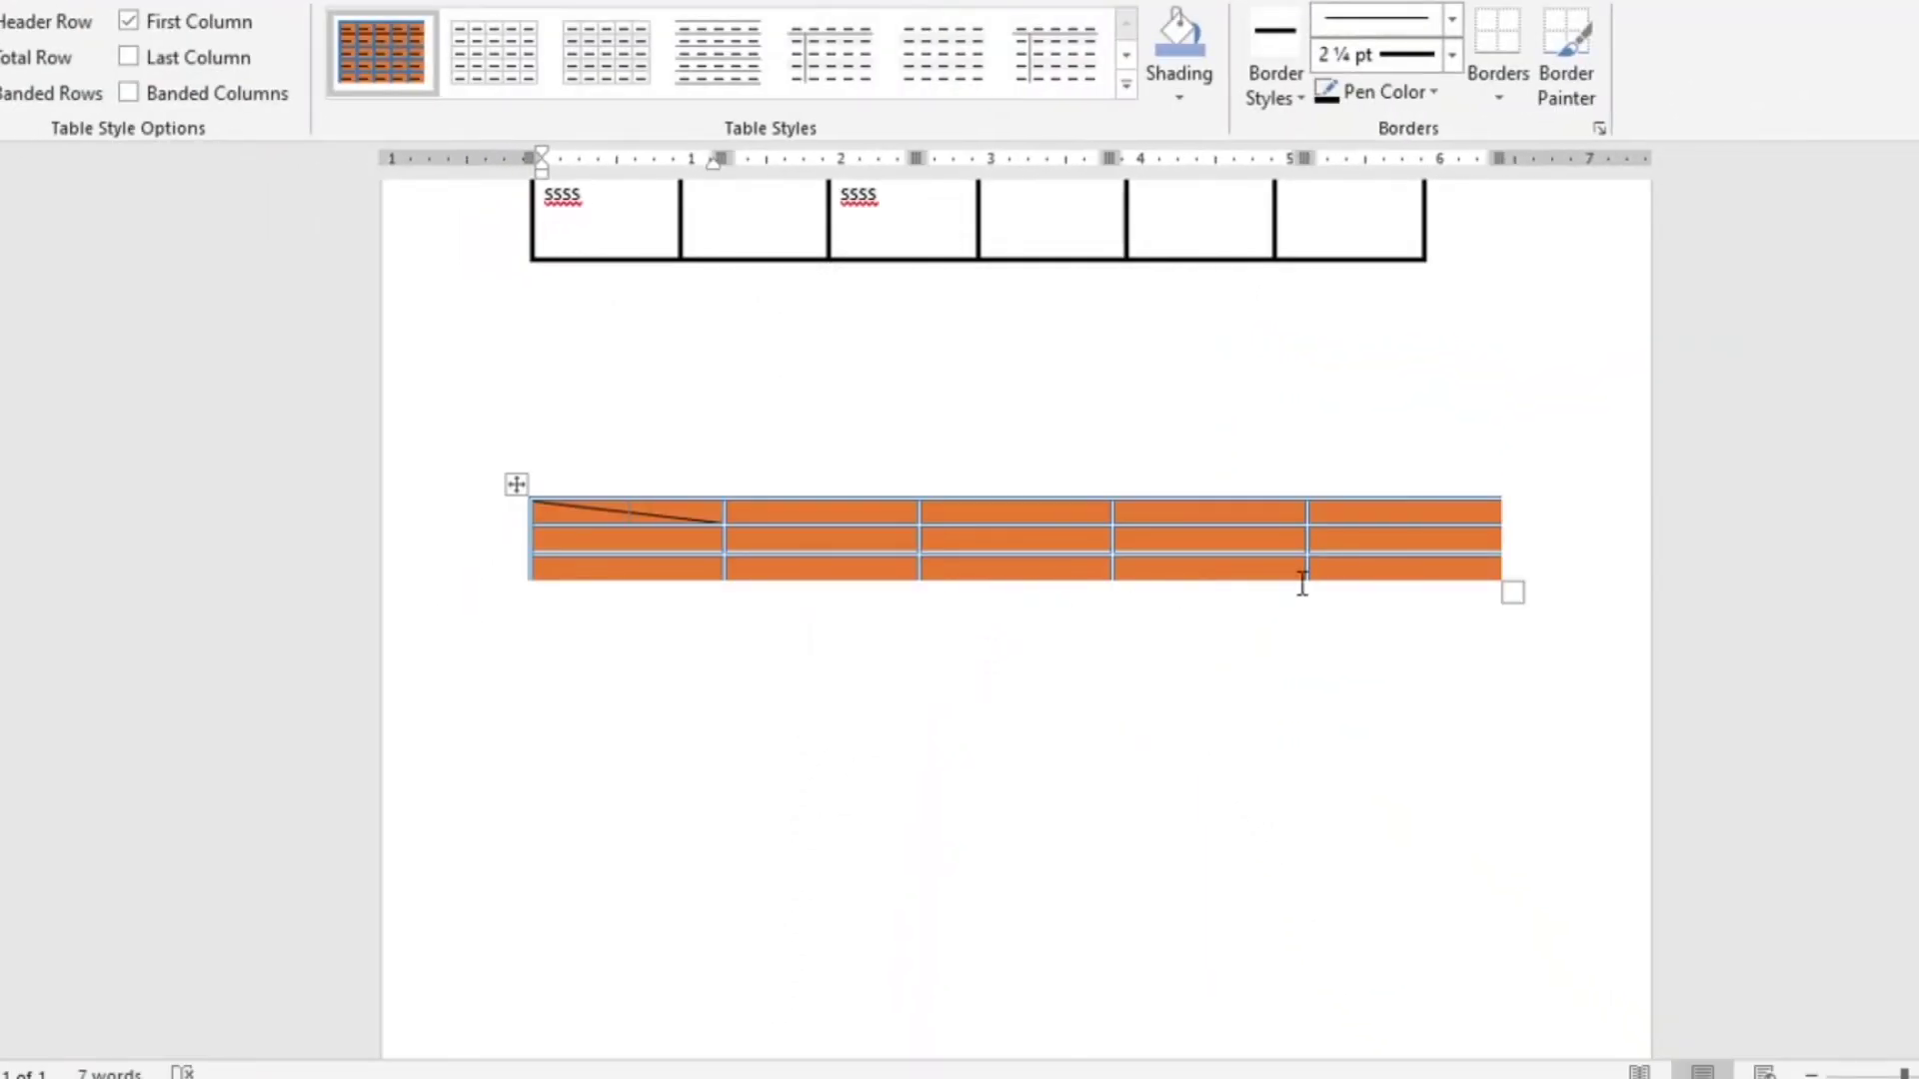
Drag the second table taller and apply the Table Grid Light style
left_click_drag(1512, 593, 1768, 728)
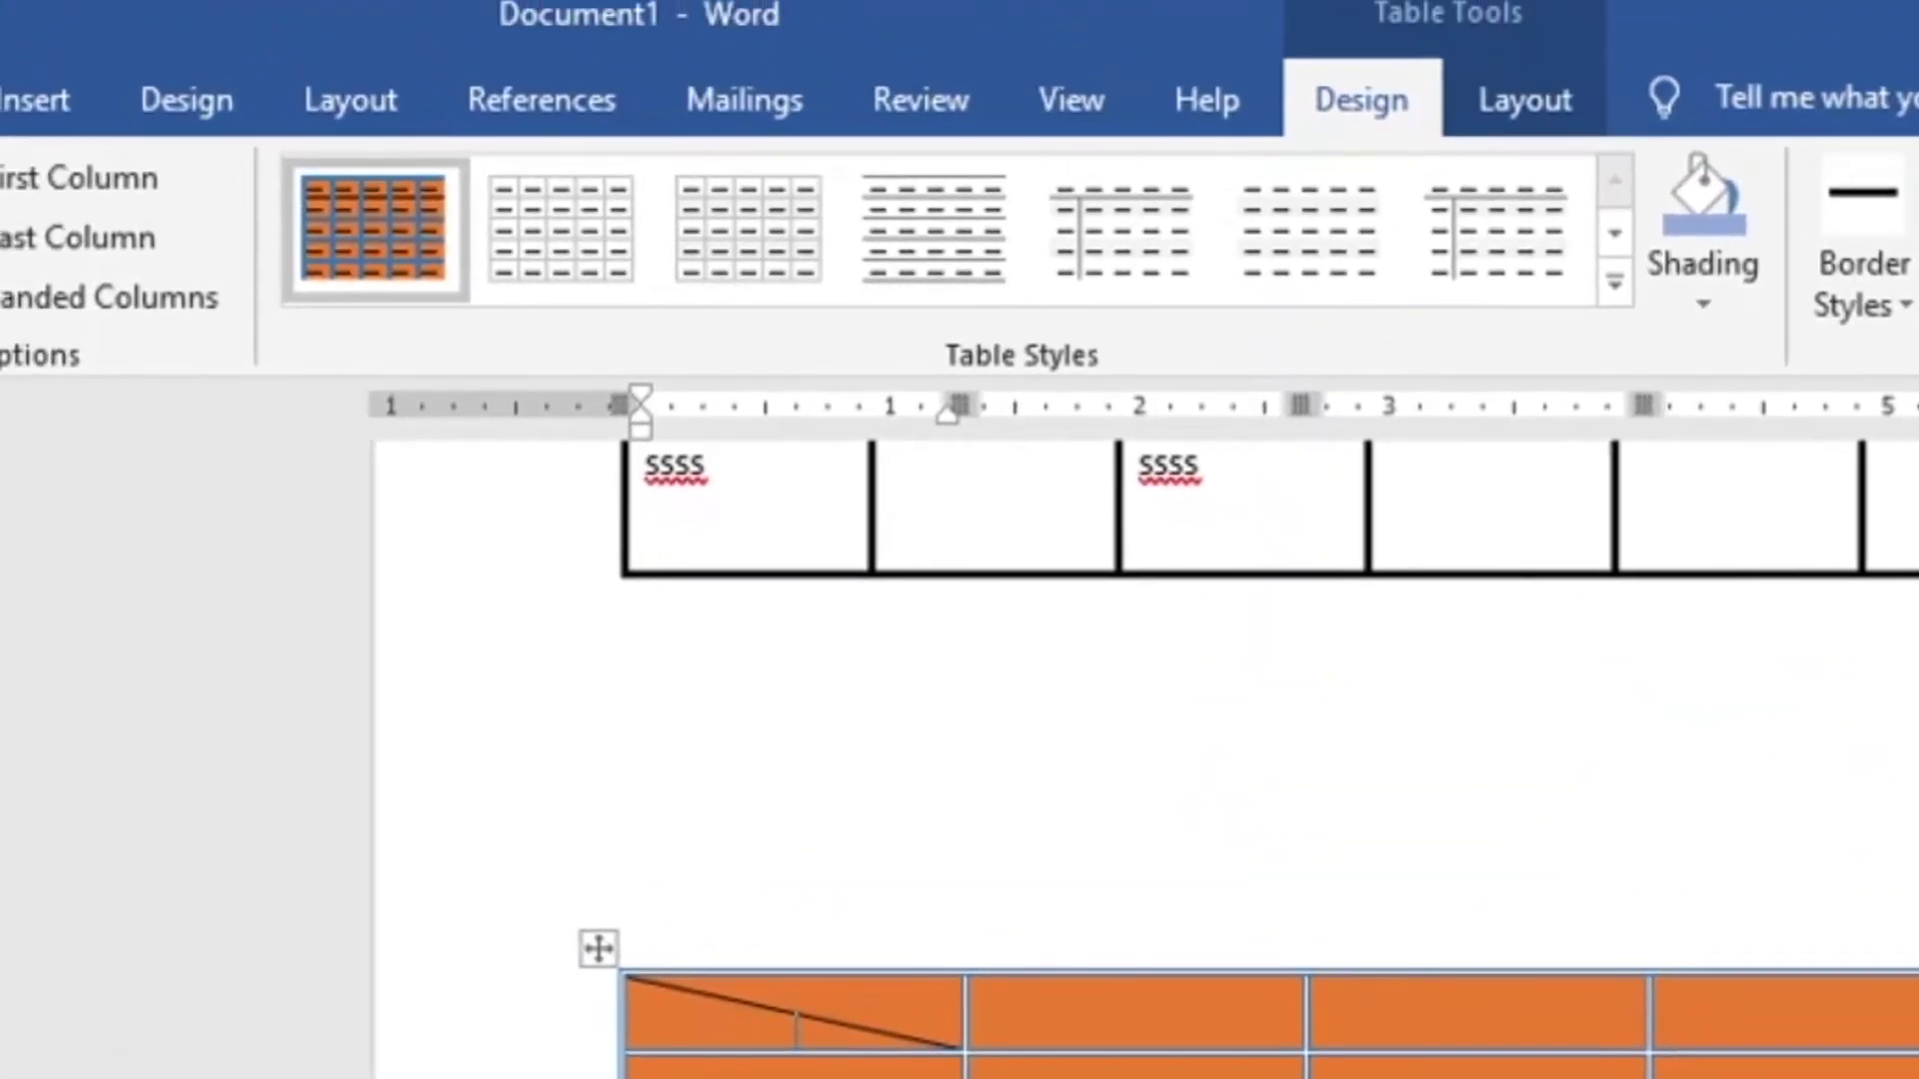
left_click(567, 214)
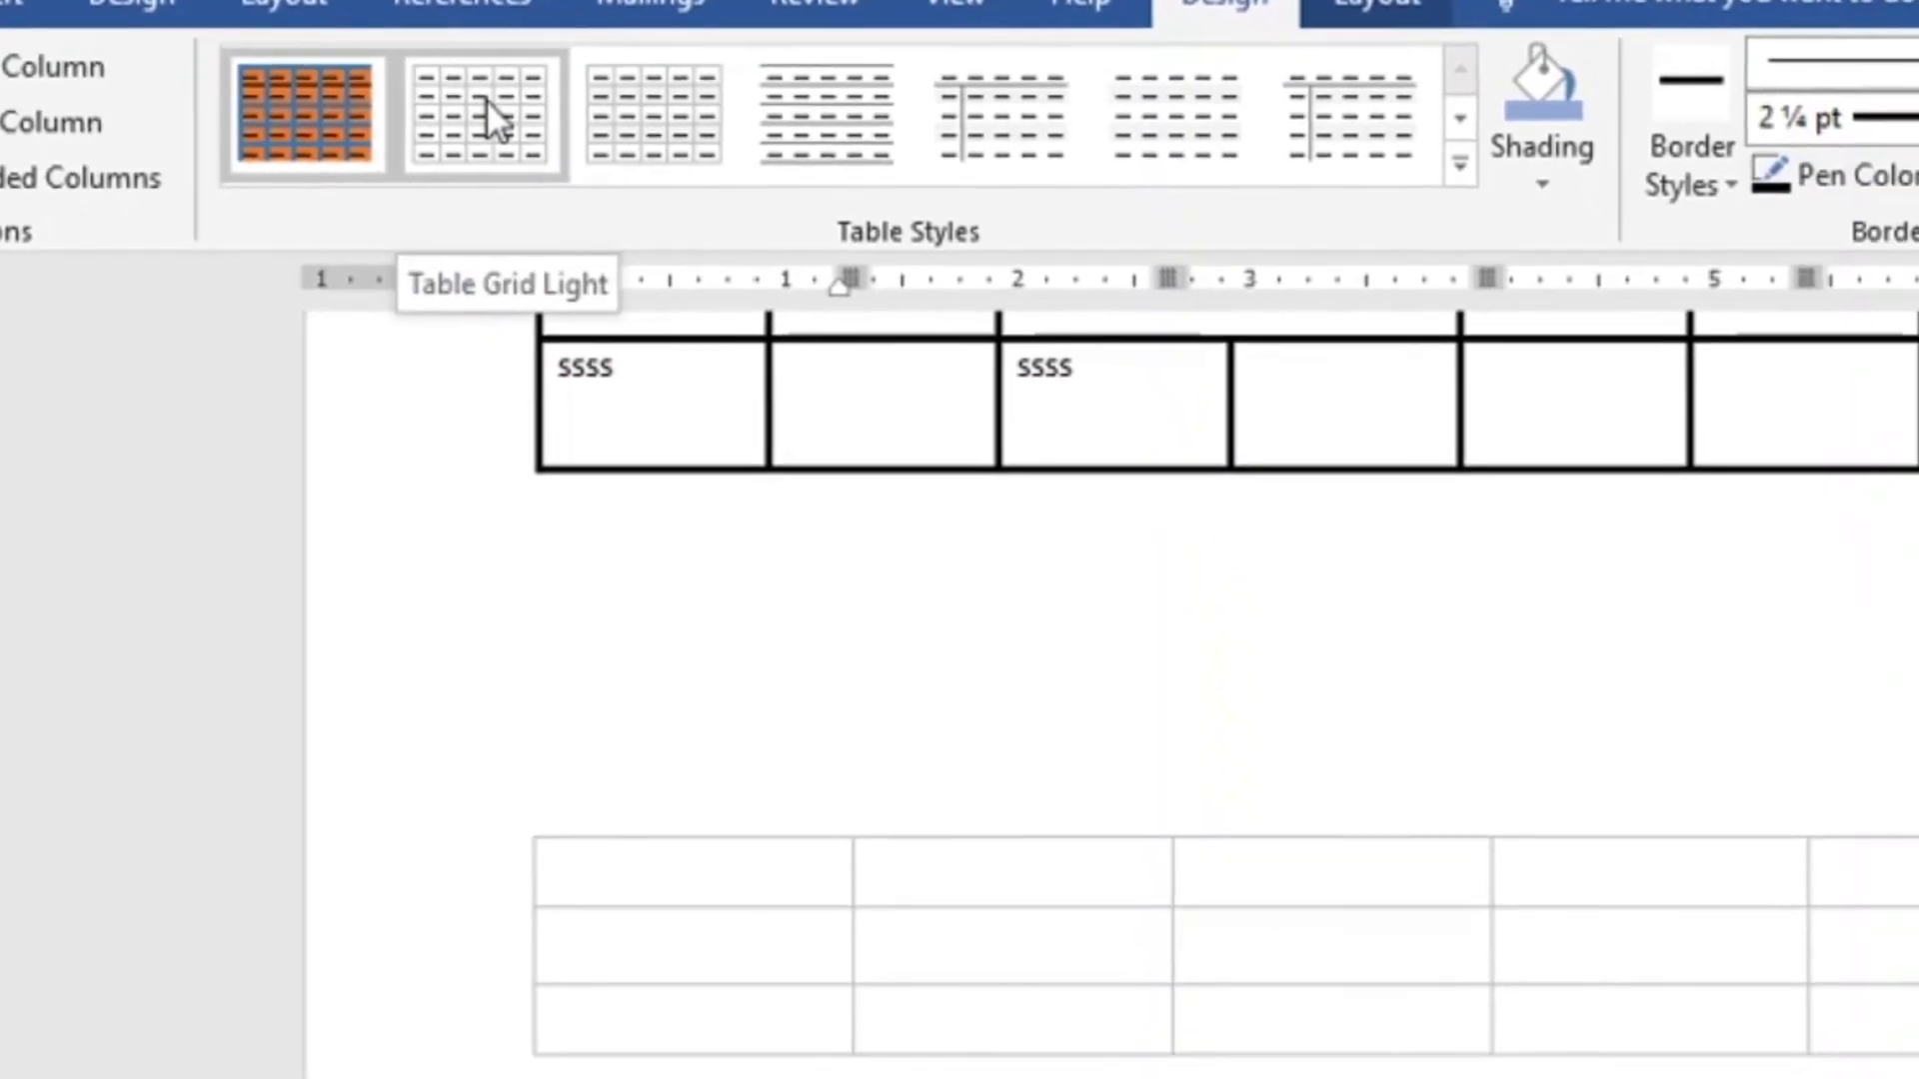